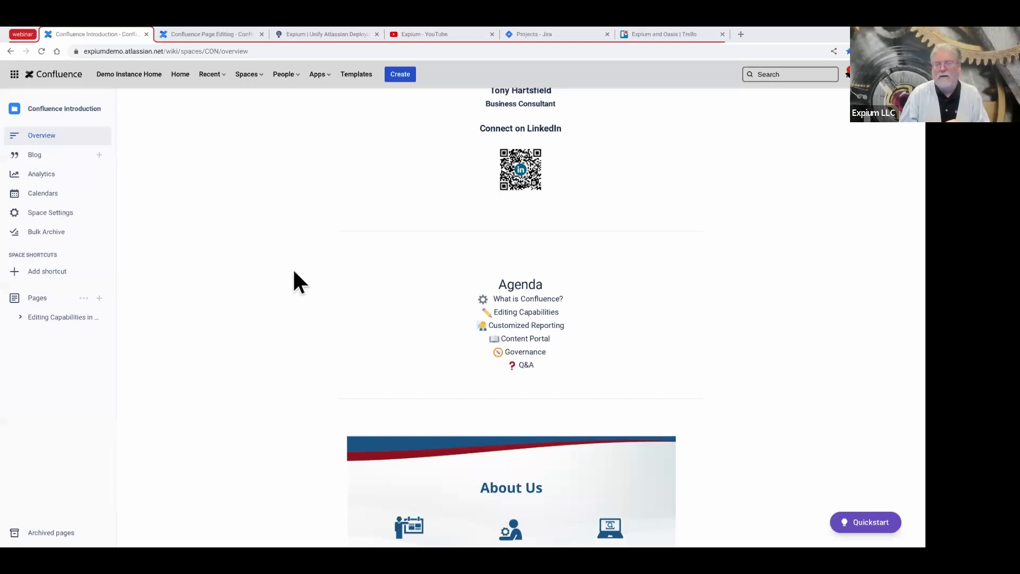
# - Switch to the Confluence Page Editing page and look through the list of starred and recent spaces
pyautogui.click(178, 32)
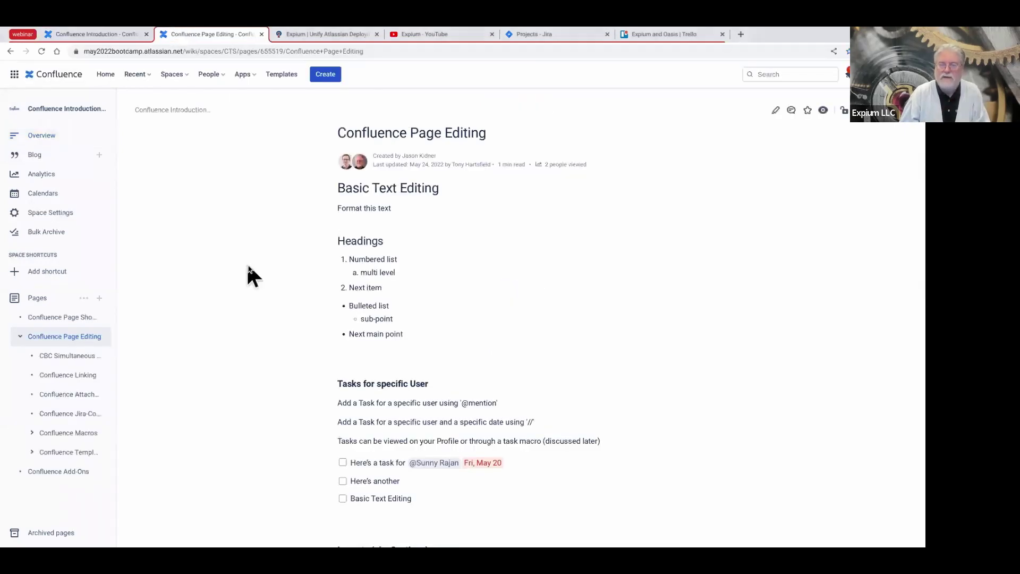
pyautogui.click(164, 74)
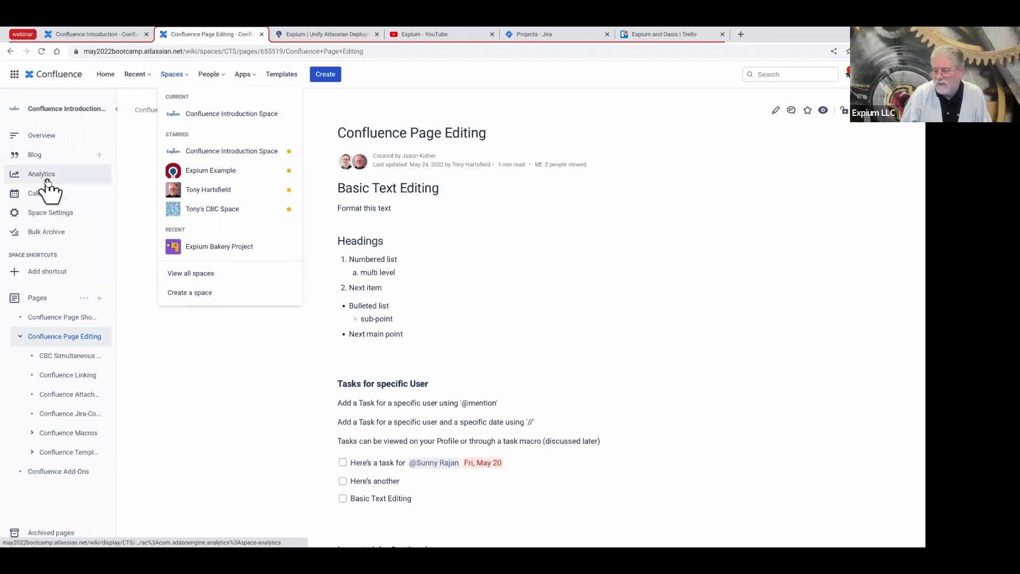
pyautogui.click(190, 352)
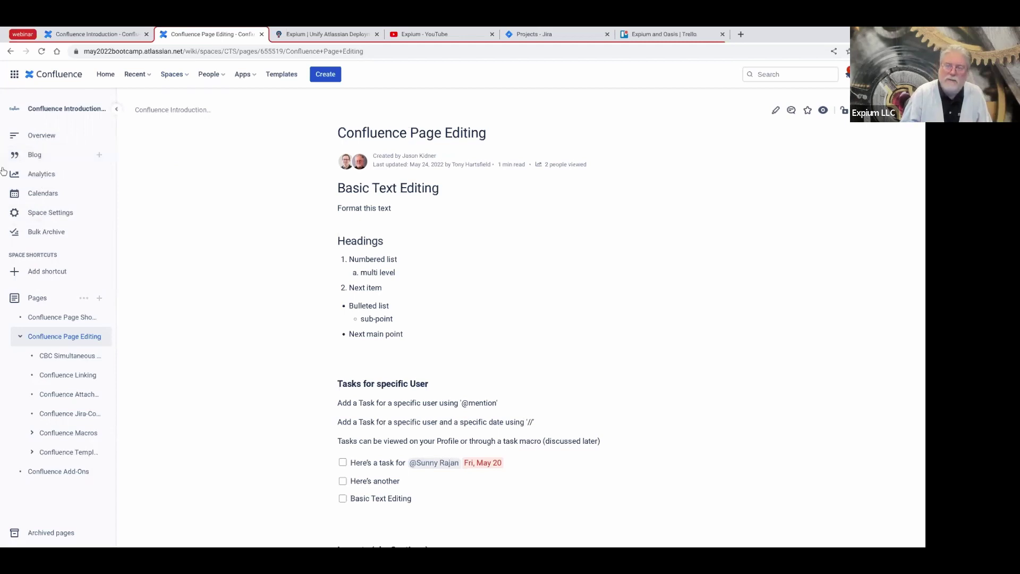
pyautogui.click(171, 77)
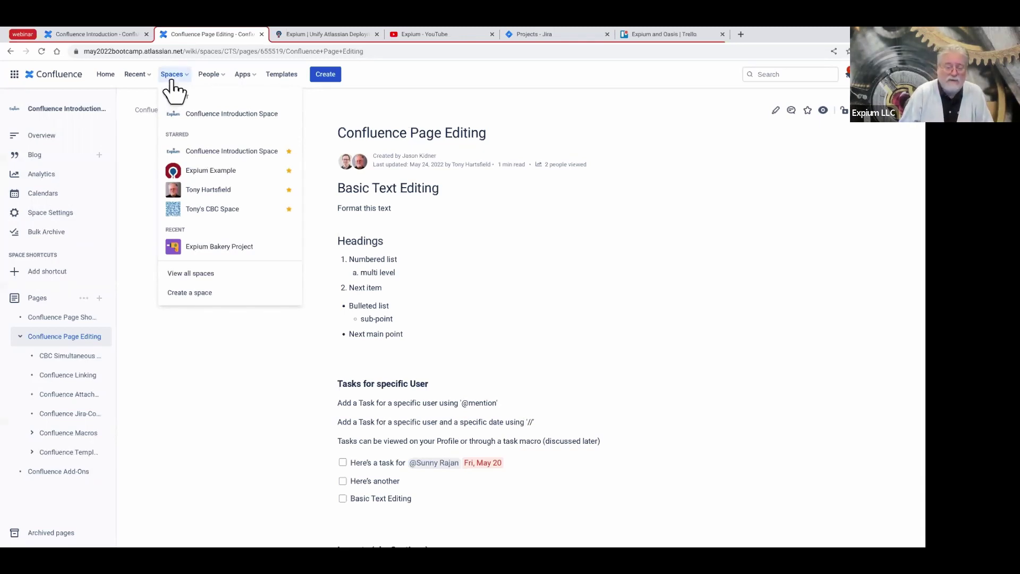
pyautogui.click(178, 442)
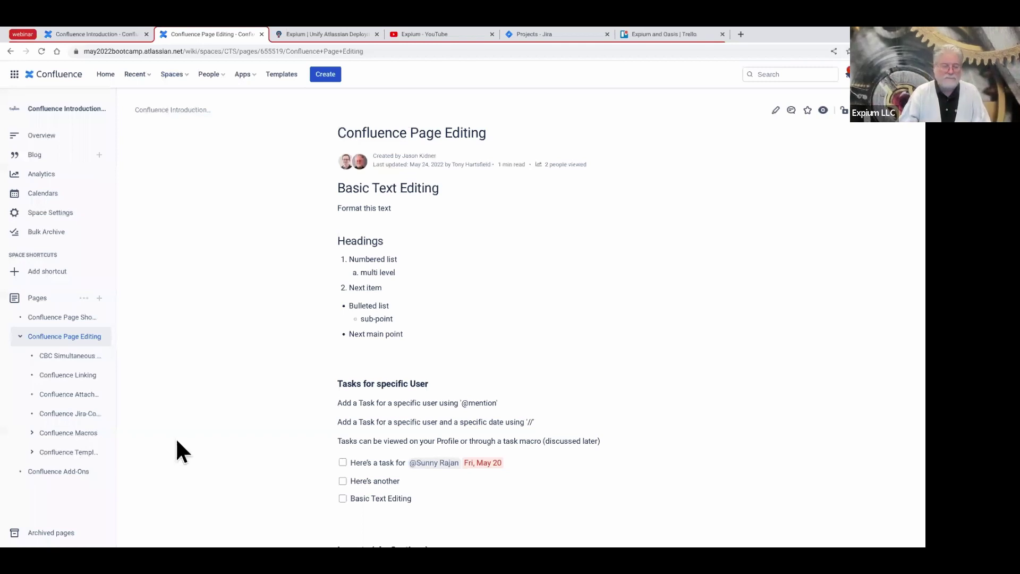
pyautogui.moveTo(13, 419)
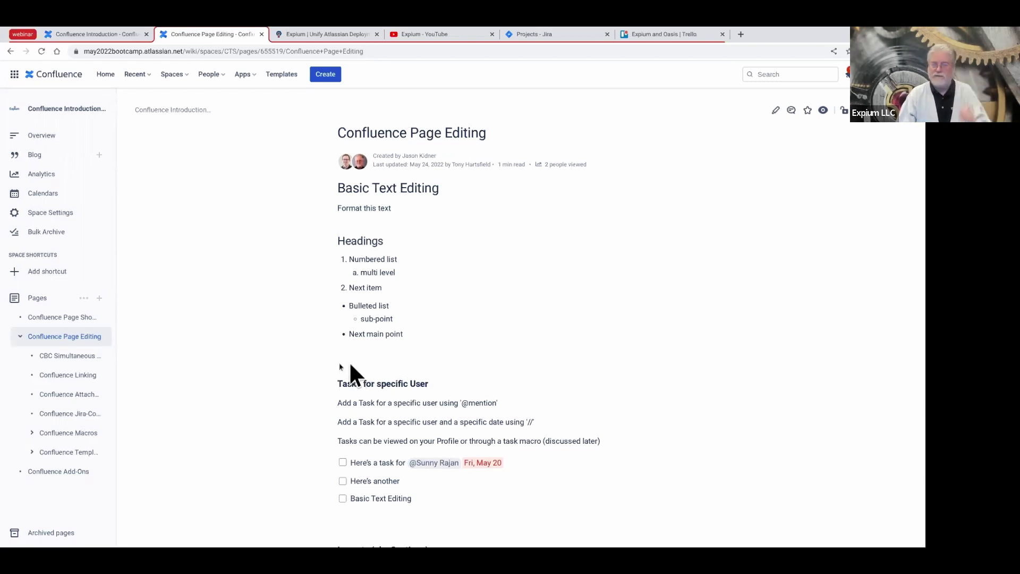
pyautogui.moveTo(80, 340)
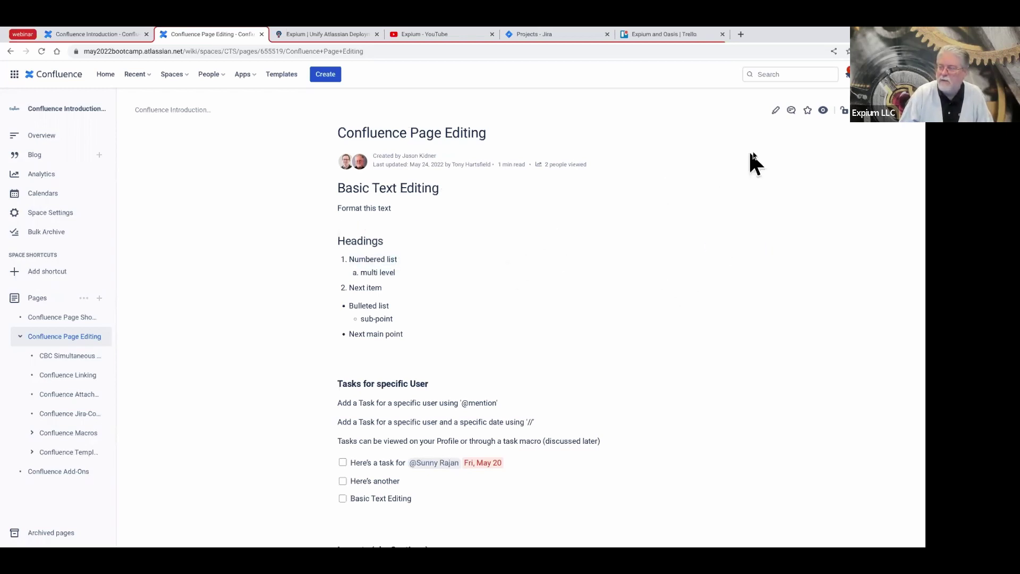
# - Open the Confluence Page Editing page for editing and make the line "Format this text" bold, red and centered
pyautogui.click(776, 111)
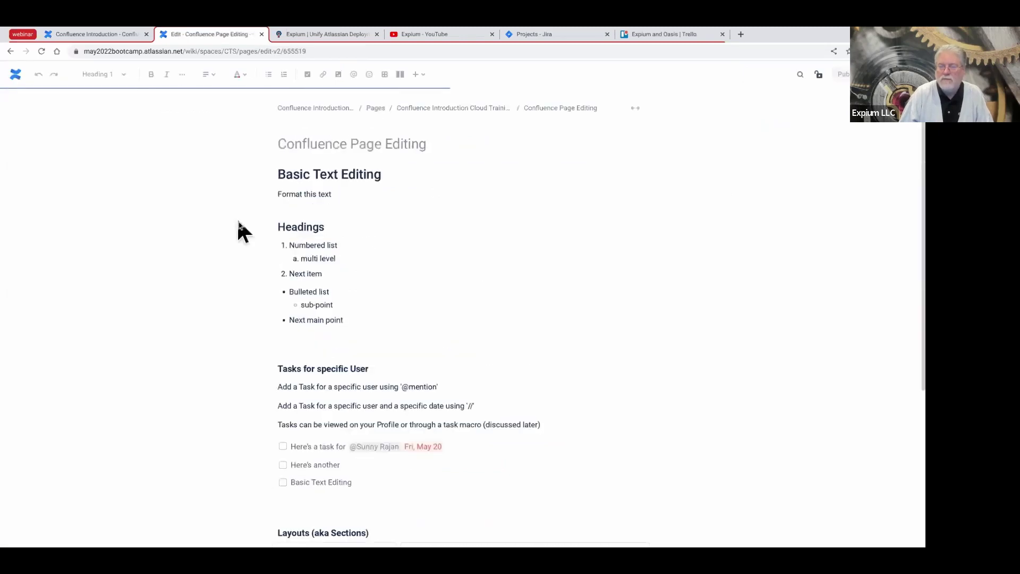
pyautogui.click(303, 174)
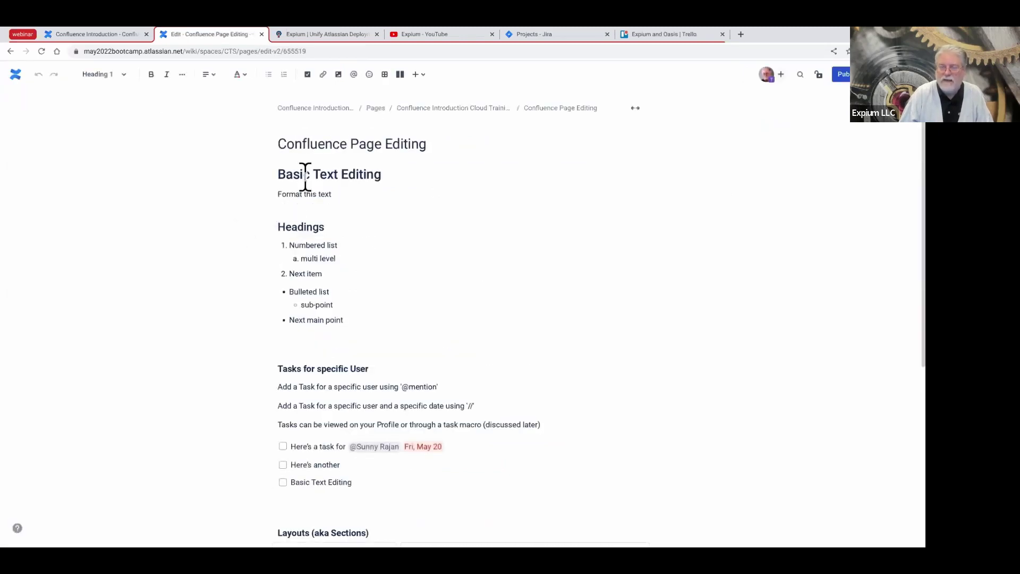
pyautogui.tripleClick(299, 195)
pyautogui.click(151, 76)
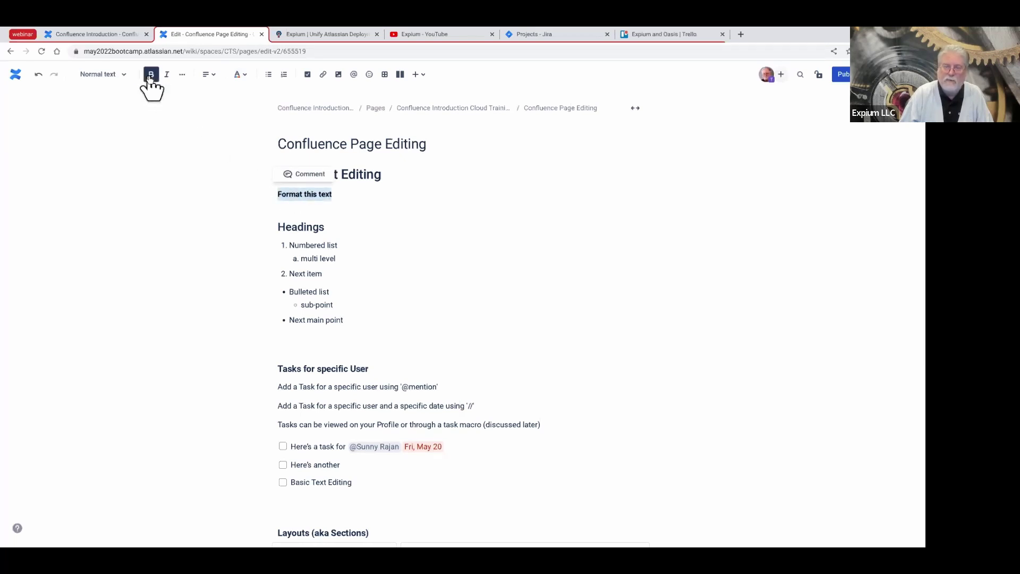
pyautogui.click(182, 75)
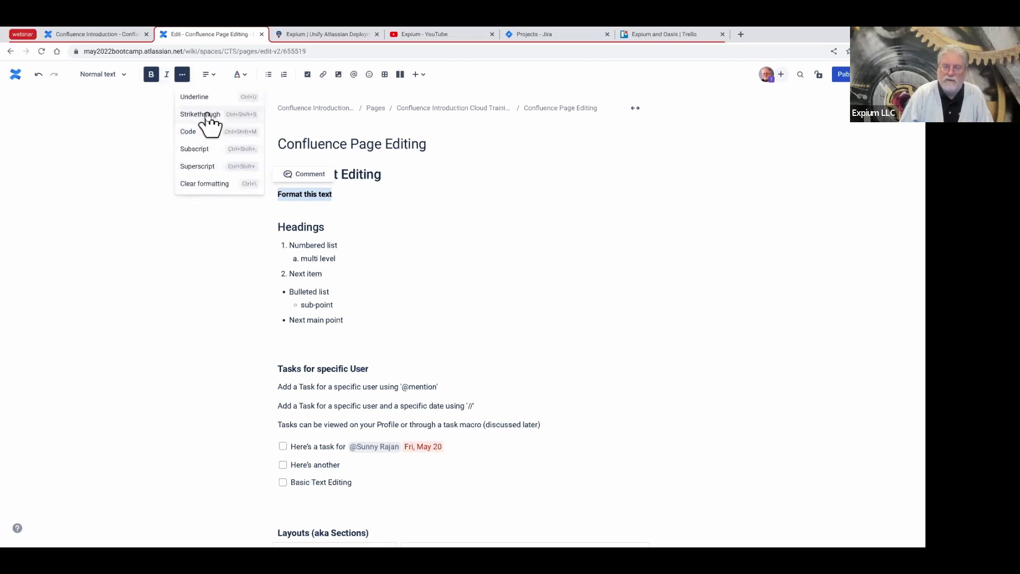
pyautogui.click(246, 79)
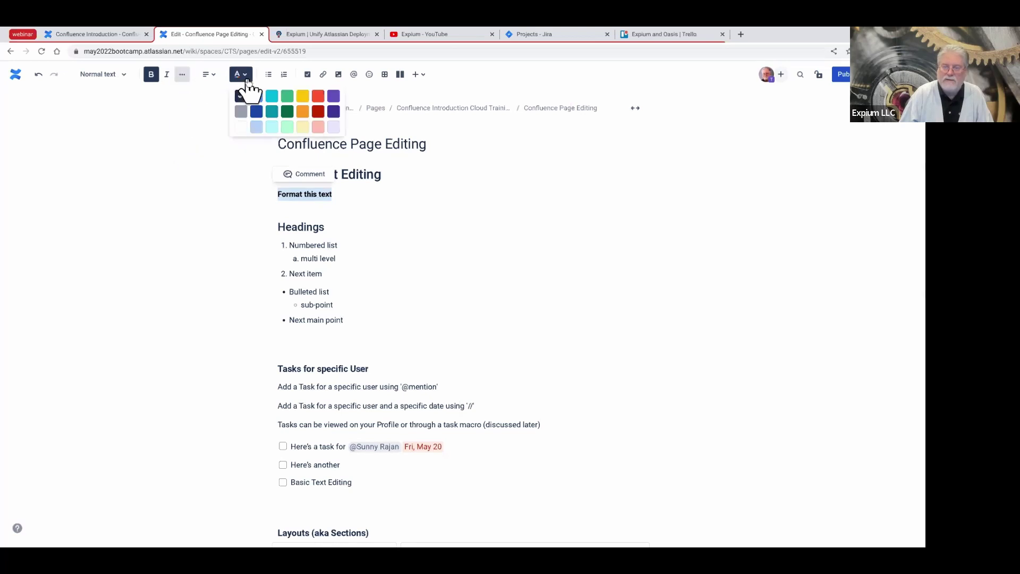
pyautogui.click(319, 97)
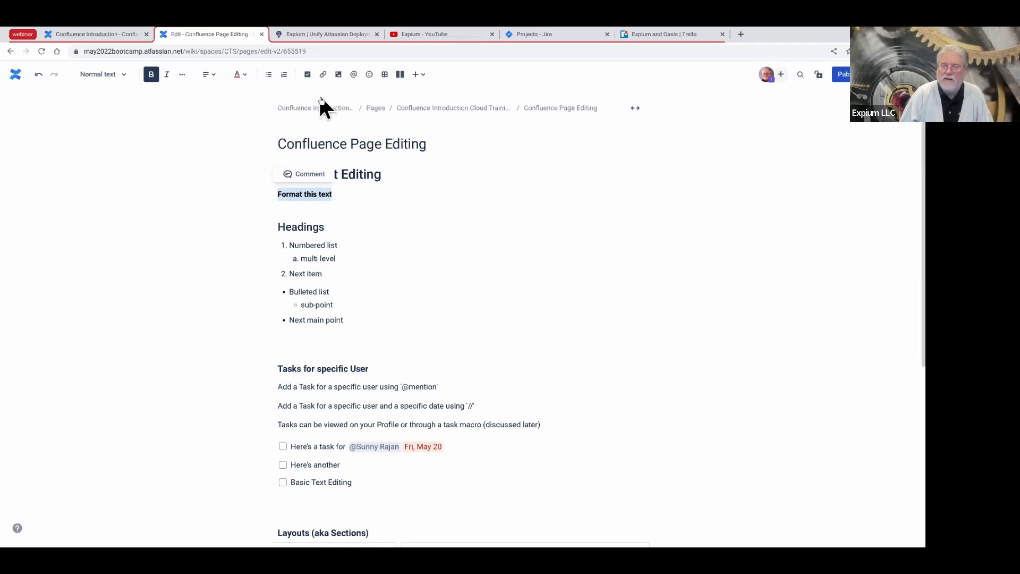
pyautogui.click(215, 80)
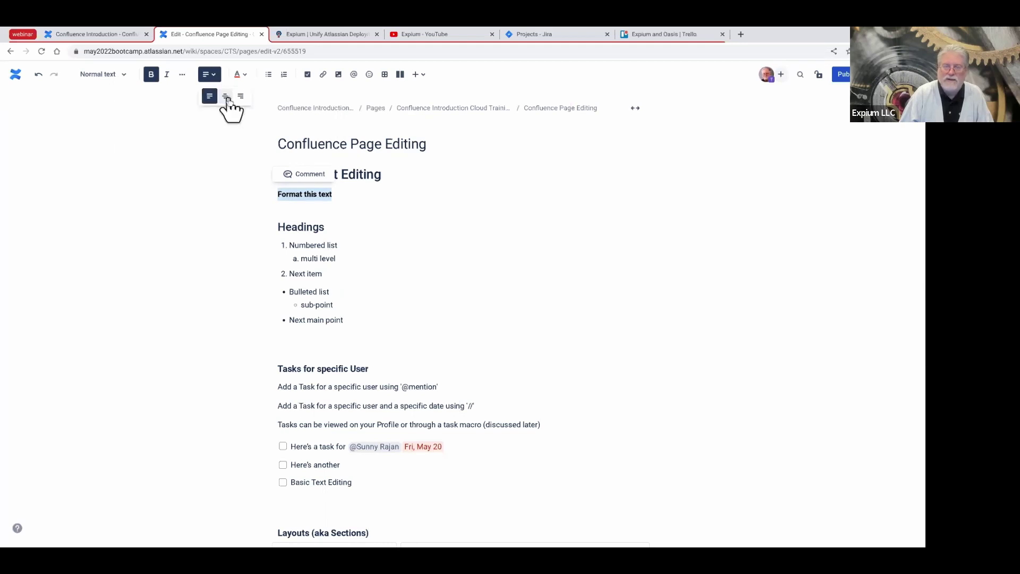
pyautogui.click(225, 100)
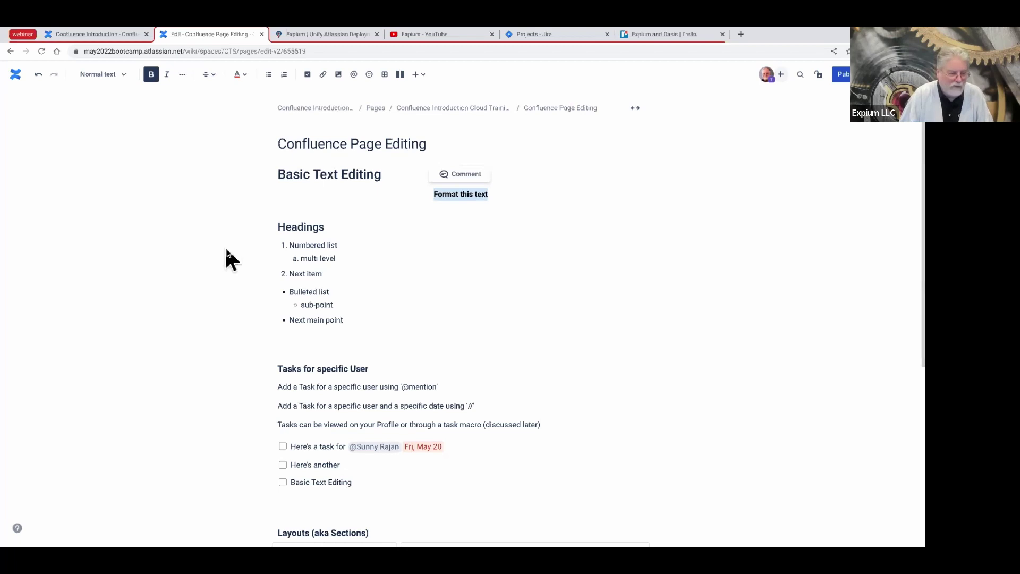
pyautogui.click(435, 305)
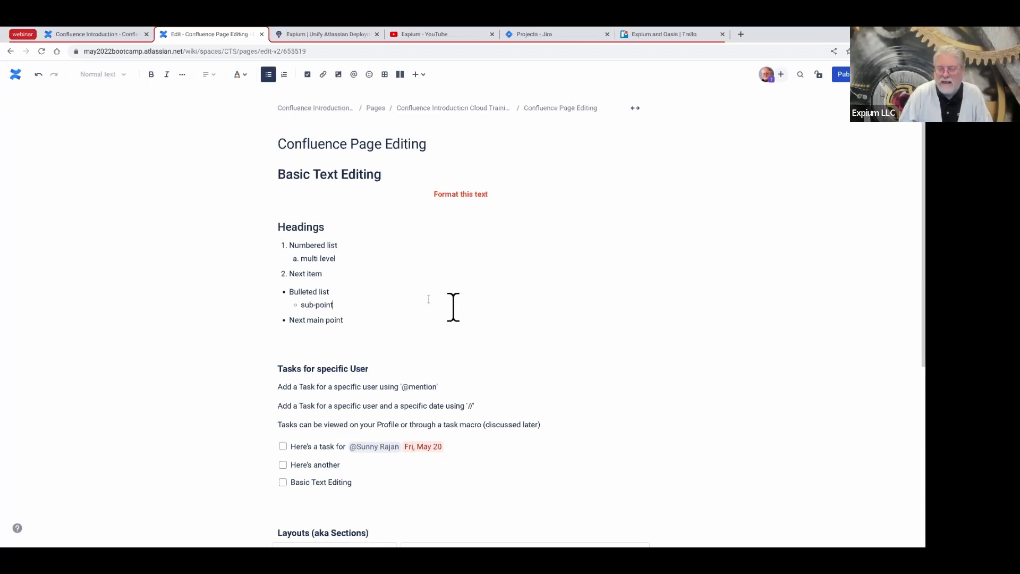
pyautogui.click(321, 247)
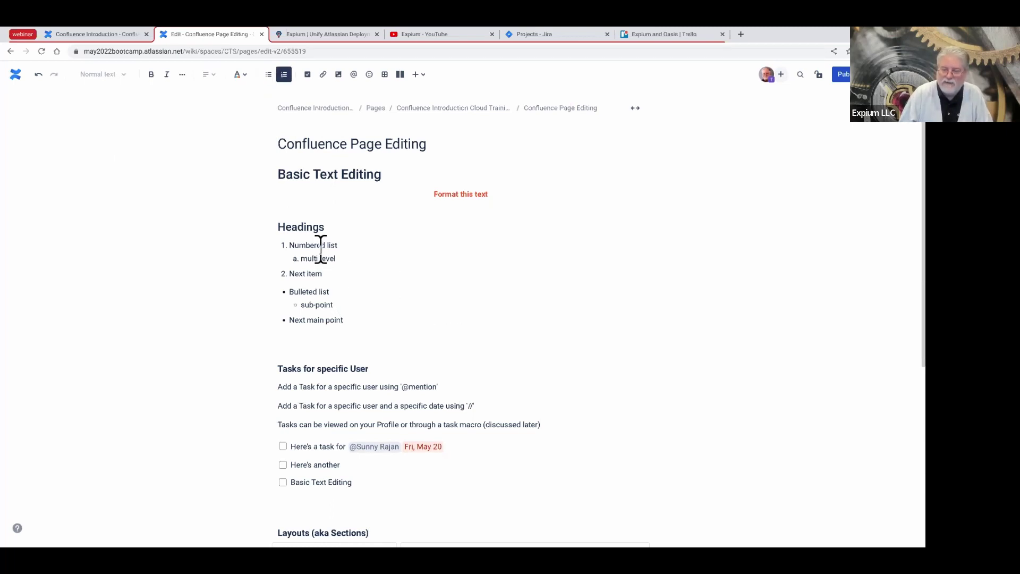
pyautogui.click(306, 290)
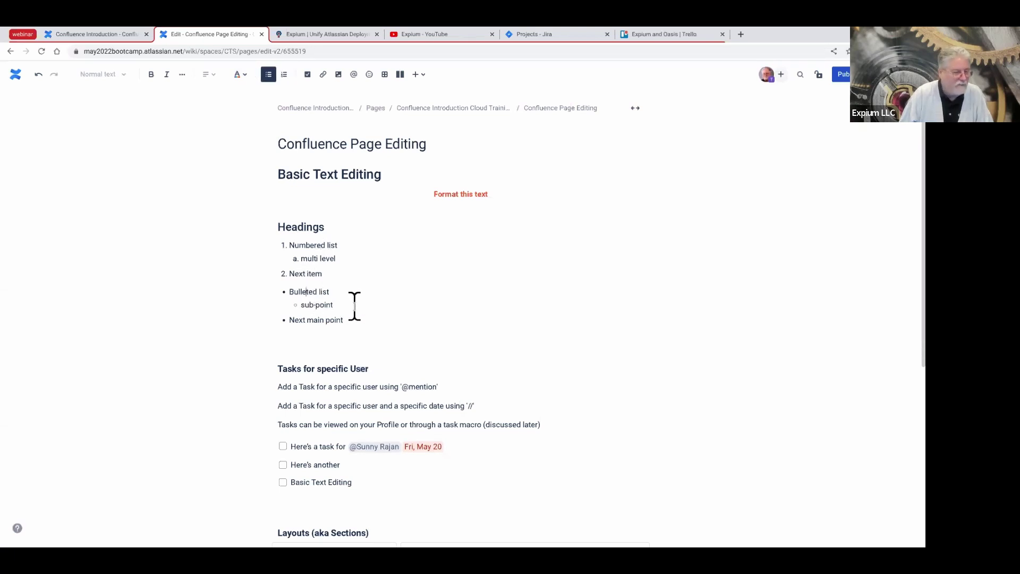
# - Assign the "Here's another" task by mentioning a team member and give it a due date of May 27, 2022
pyautogui.scroll(-1, 474, 316)
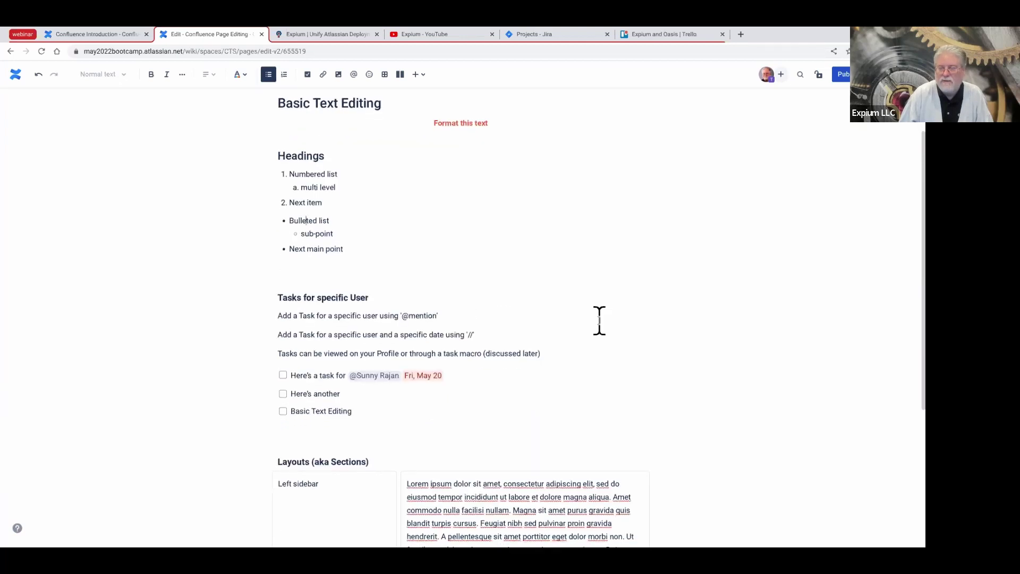
pyautogui.click(303, 370)
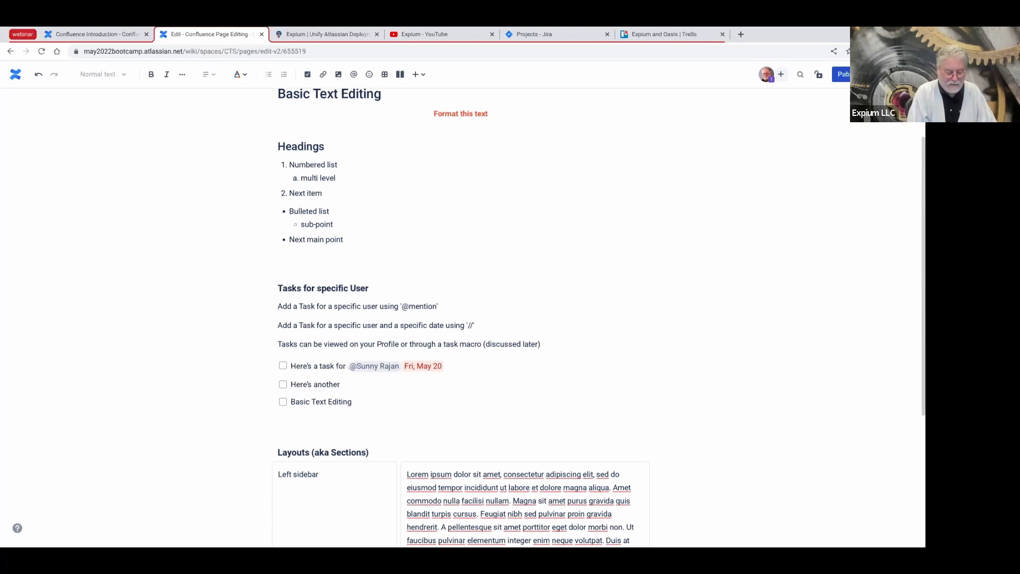
pyautogui.write('@b')
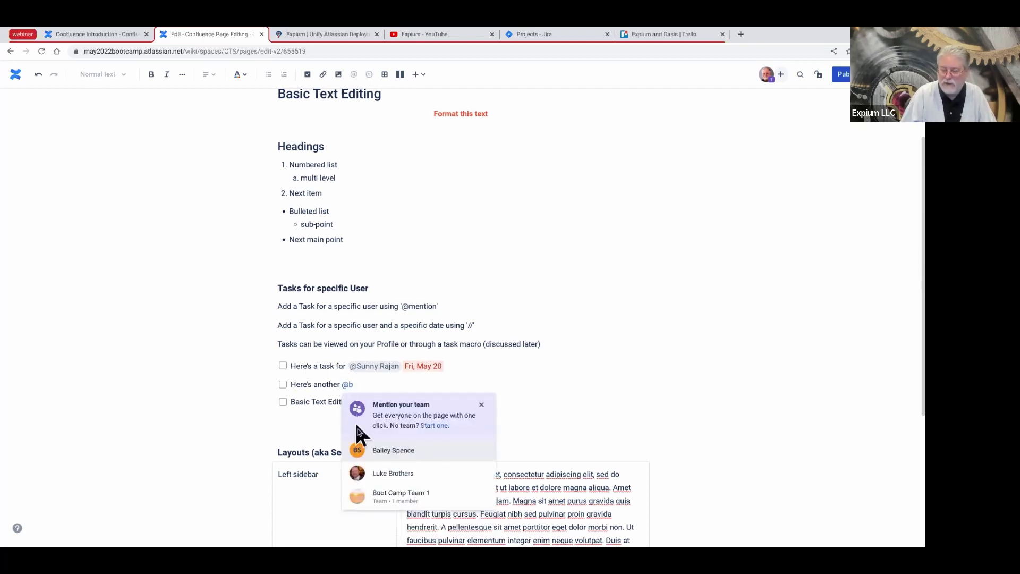
pyautogui.click(377, 451)
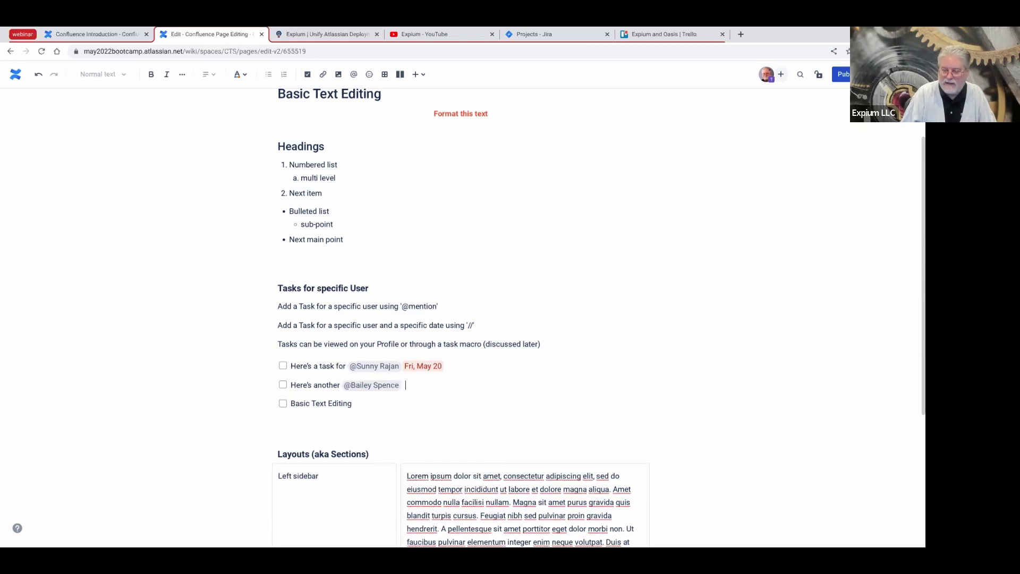
pyautogui.write('//')
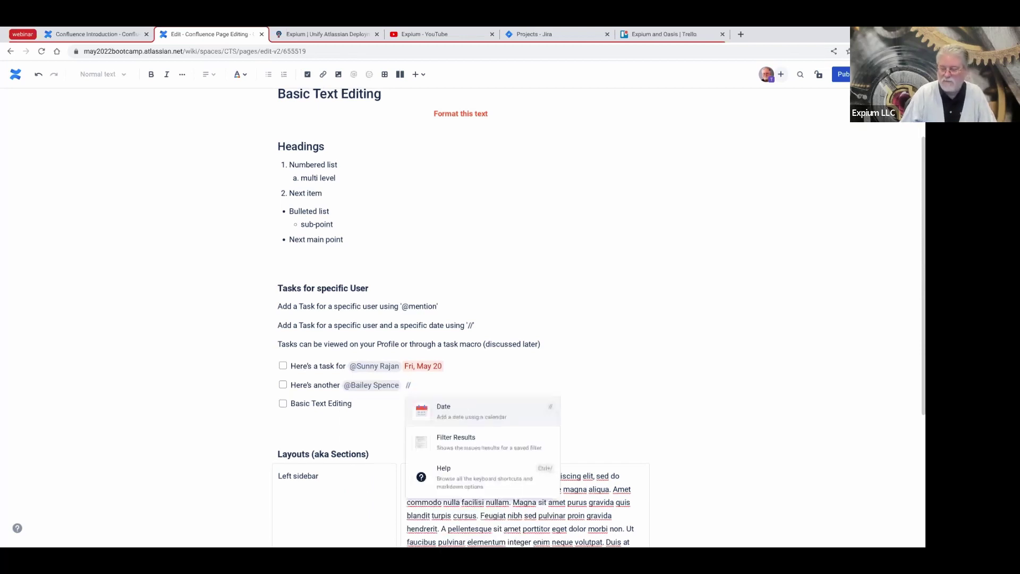
pyautogui.click(432, 412)
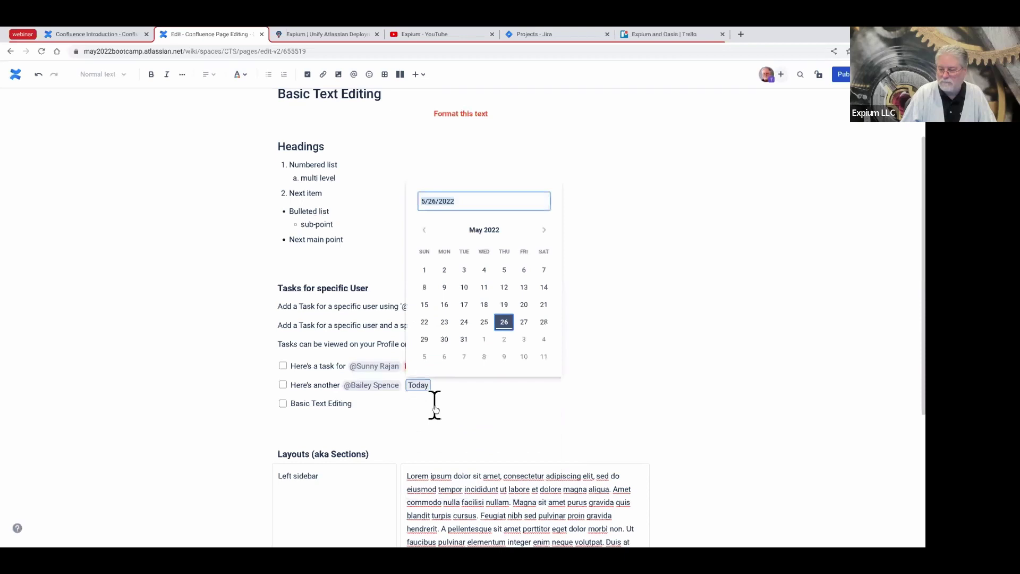
pyautogui.click(524, 322)
pyautogui.click(595, 424)
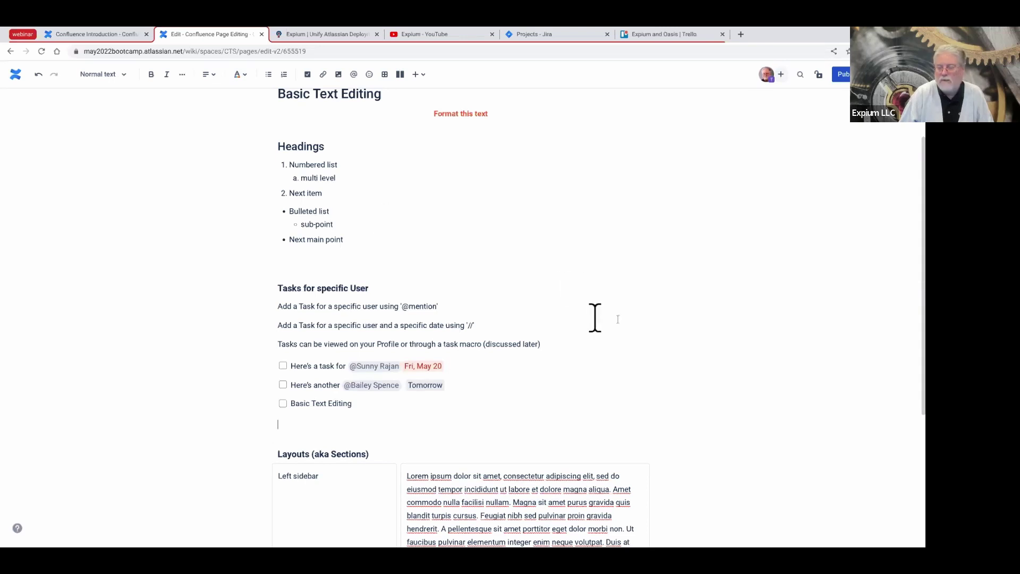
# - Cycle the left-sidebar layout section through wide and full width, and return it to its original width
pyautogui.scroll(-3, 632, 318)
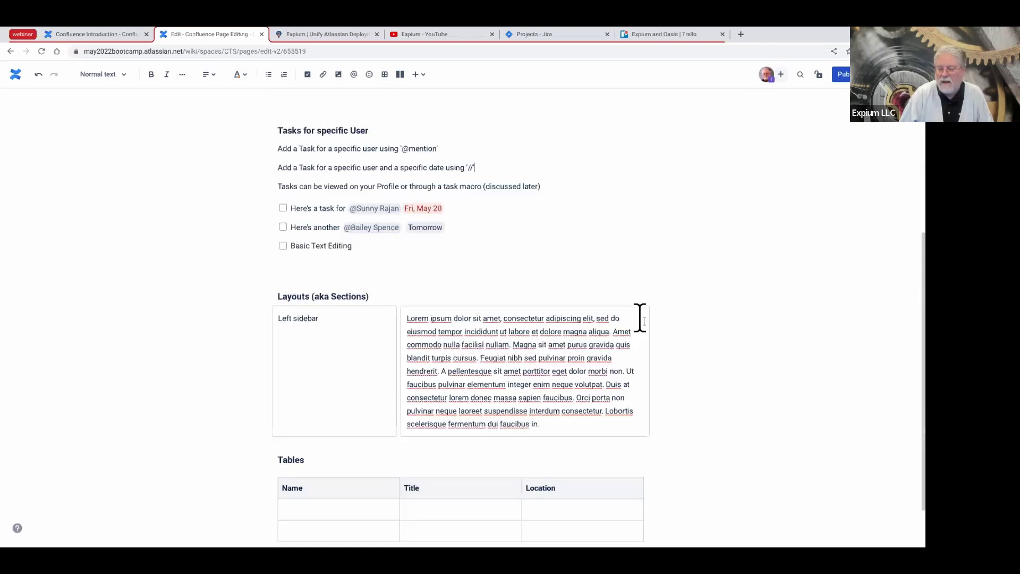
pyautogui.click(323, 371)
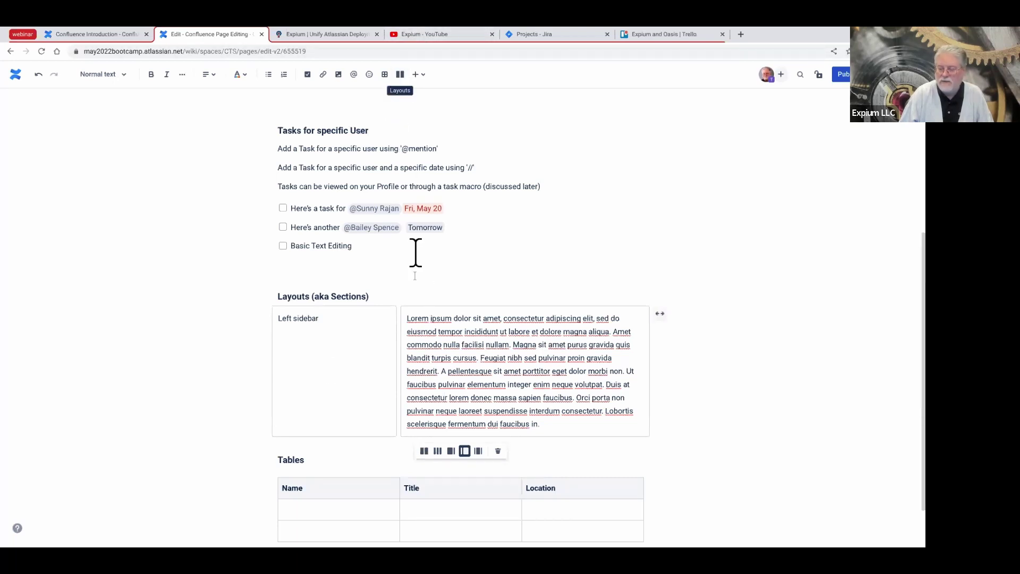
pyautogui.scroll(-1, 483, 388)
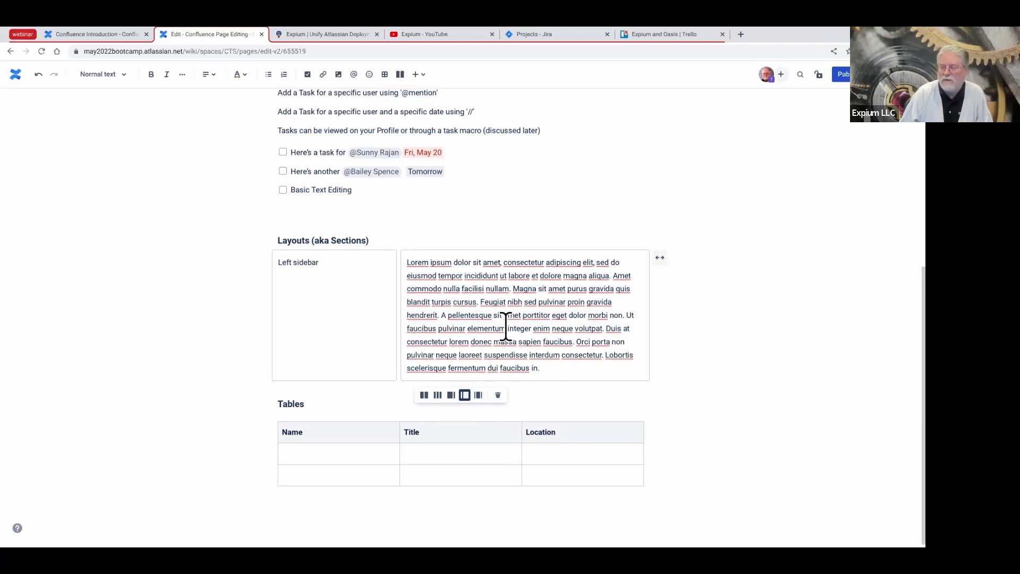
pyautogui.click(659, 258)
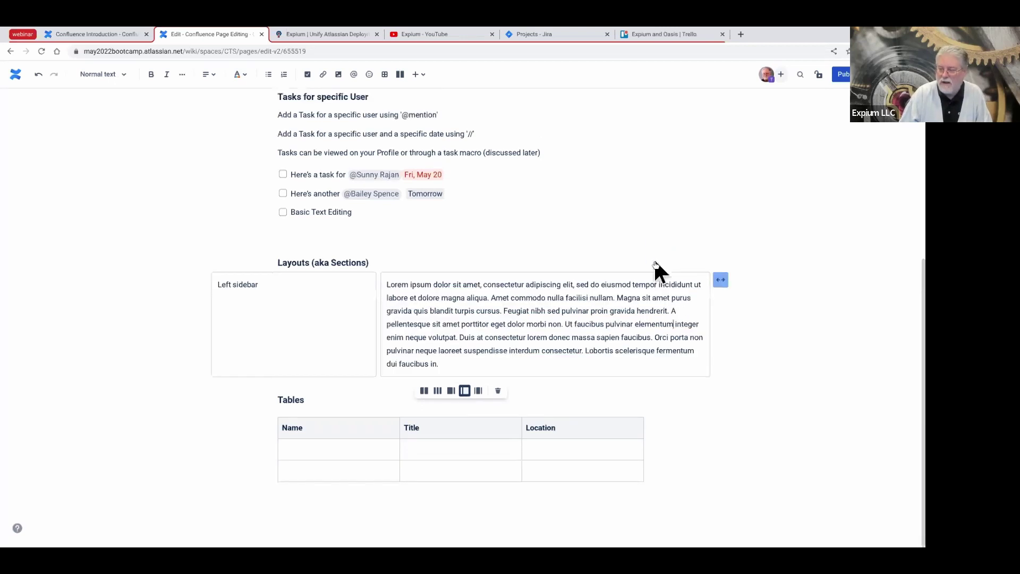
pyautogui.click(722, 281)
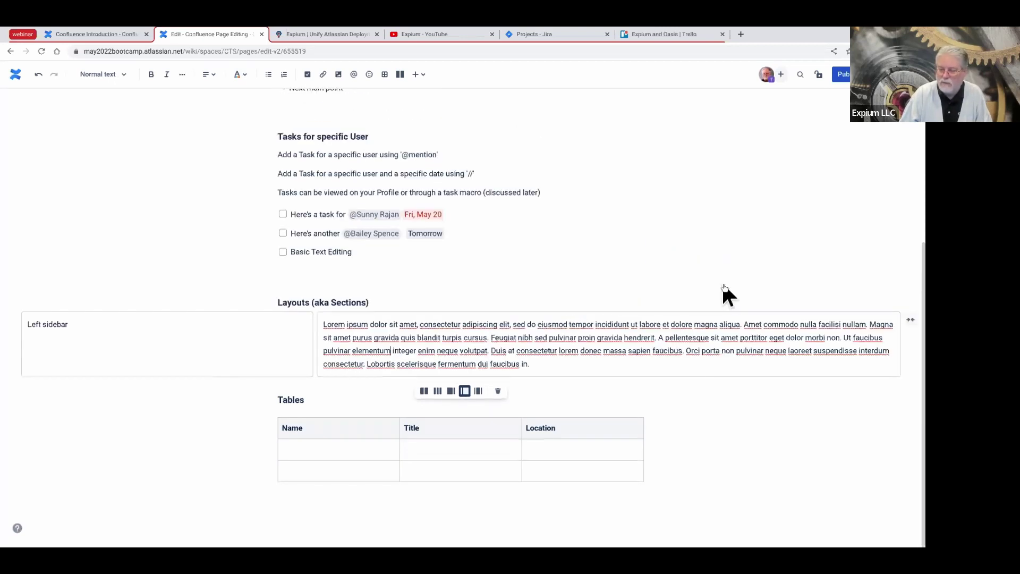
pyautogui.click(911, 319)
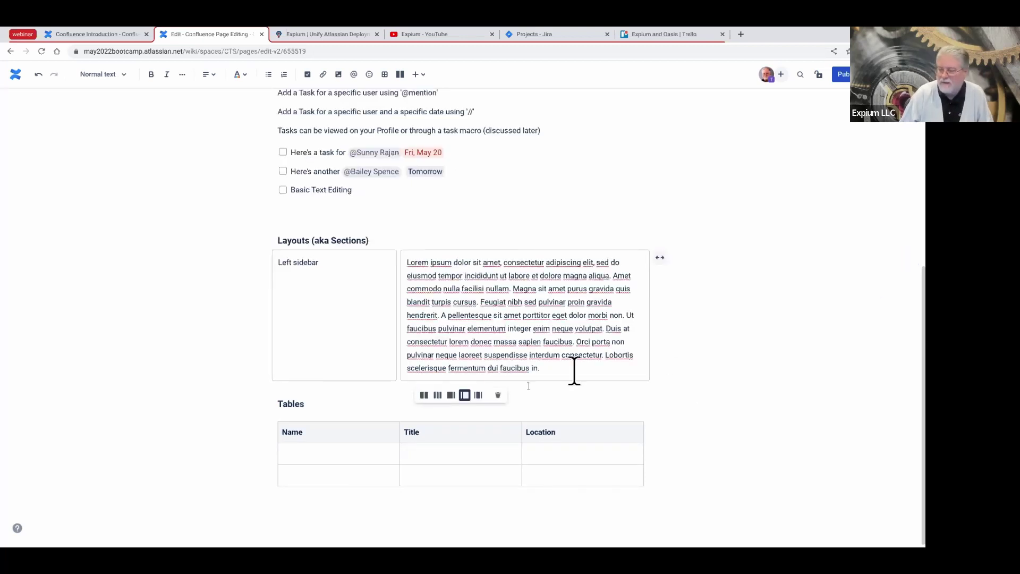
# - Place the cursor in the first empty Title cell of the table under Tables, and publish the page
pyautogui.scroll(-1, 750, 303)
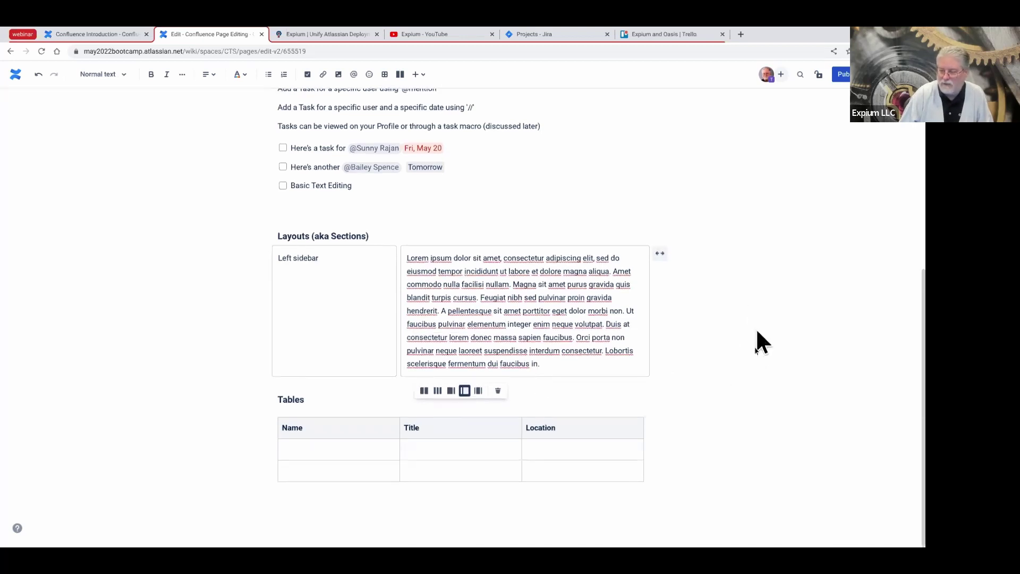
pyautogui.click(417, 449)
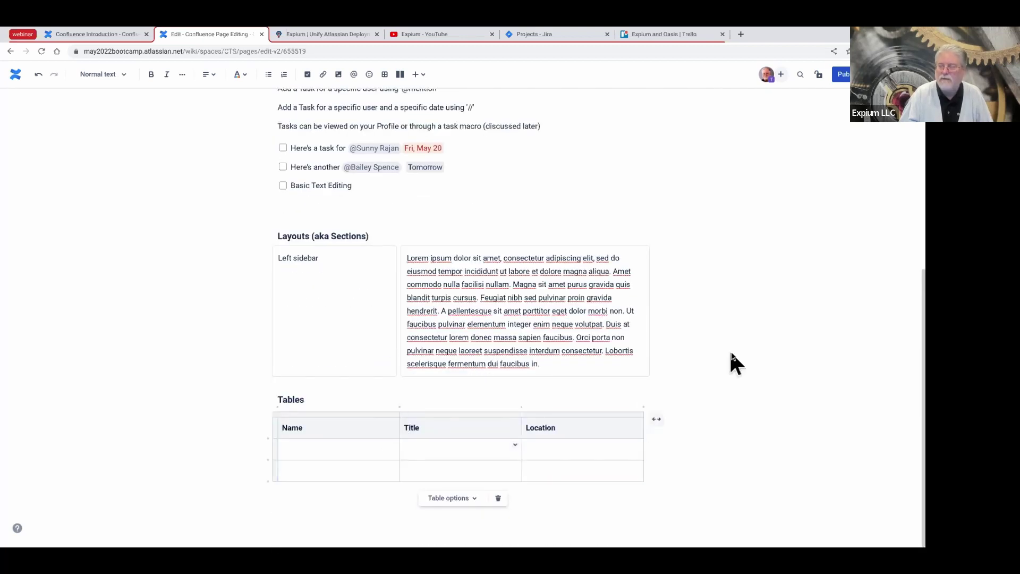
pyautogui.scroll(5, 732, 354)
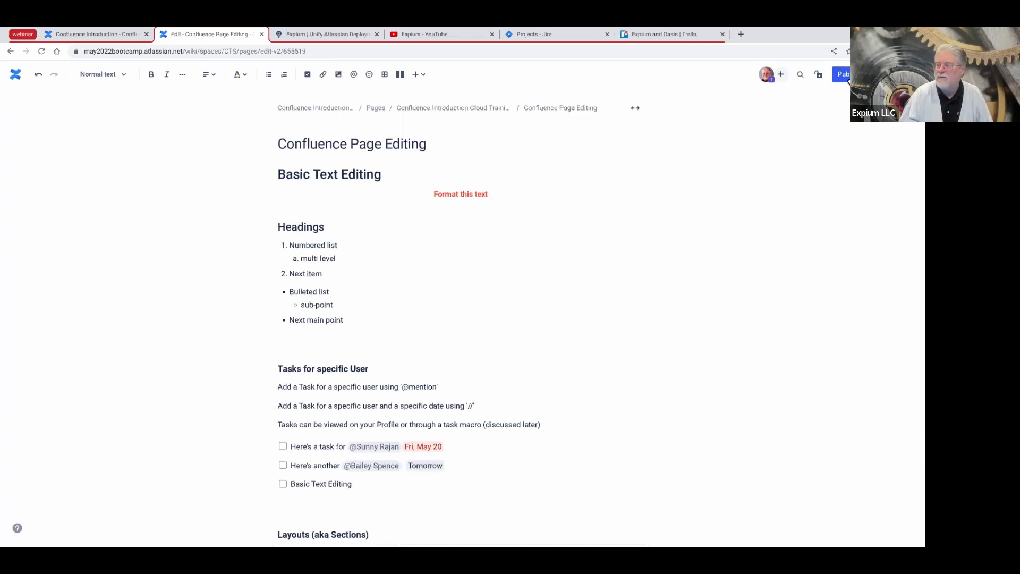
pyautogui.click(846, 77)
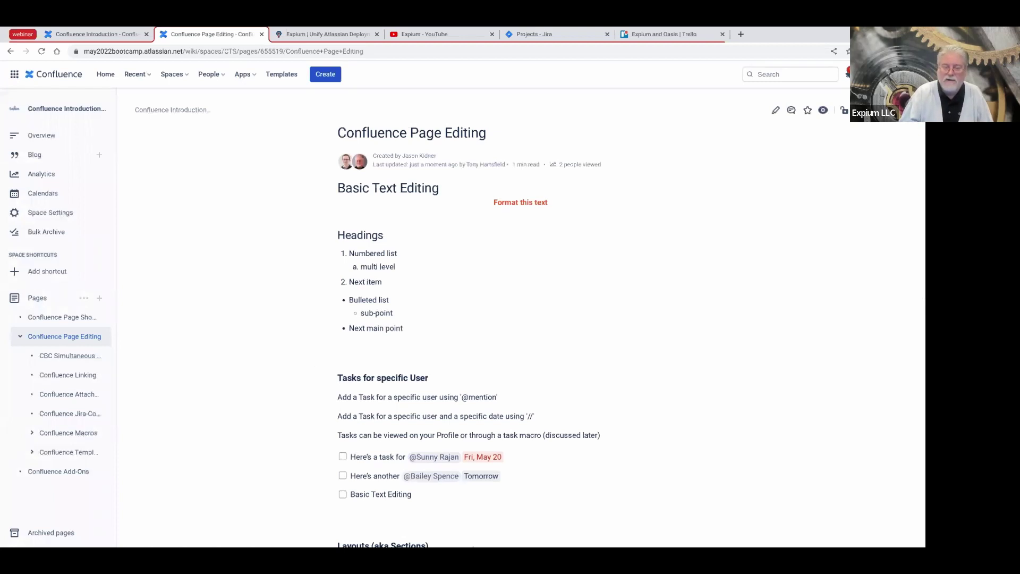
# - Open the CBC Simultaneous Editing page for editing and insert "rocking" before "chair" in the line "So she sat in the second chair."
pyautogui.click(57, 357)
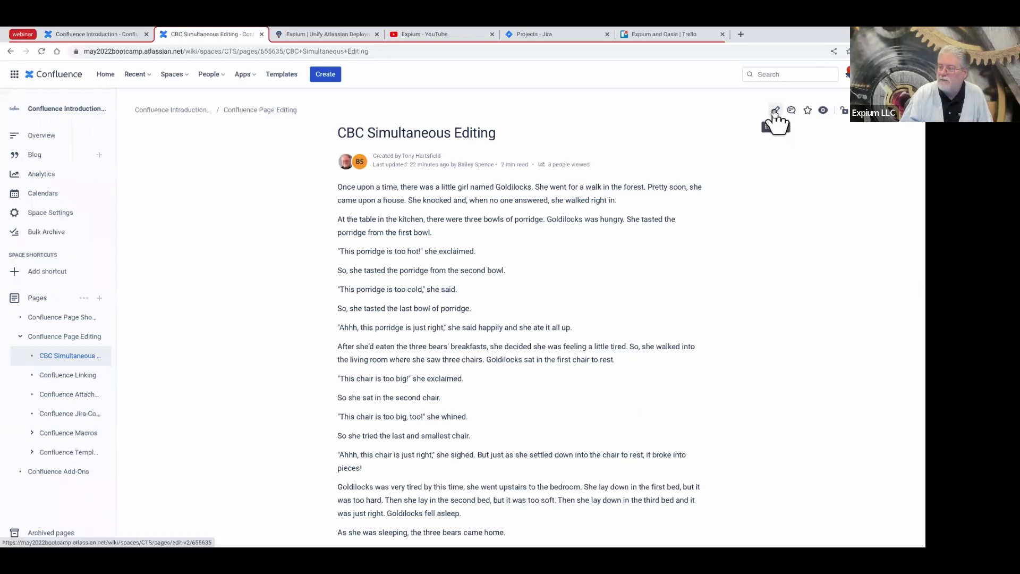
pyautogui.click(776, 111)
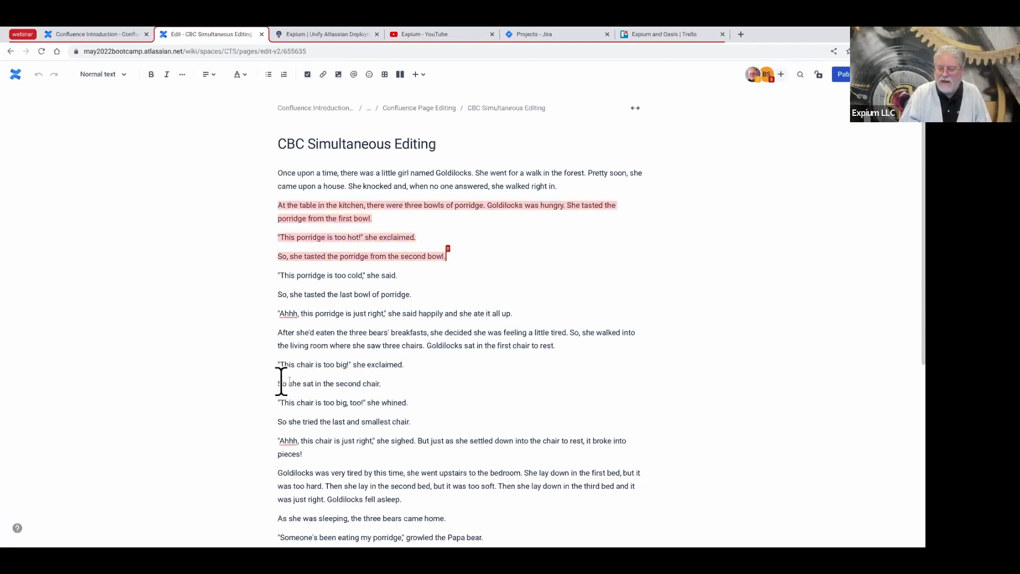
pyautogui.click(364, 383)
pyautogui.write('rocking')
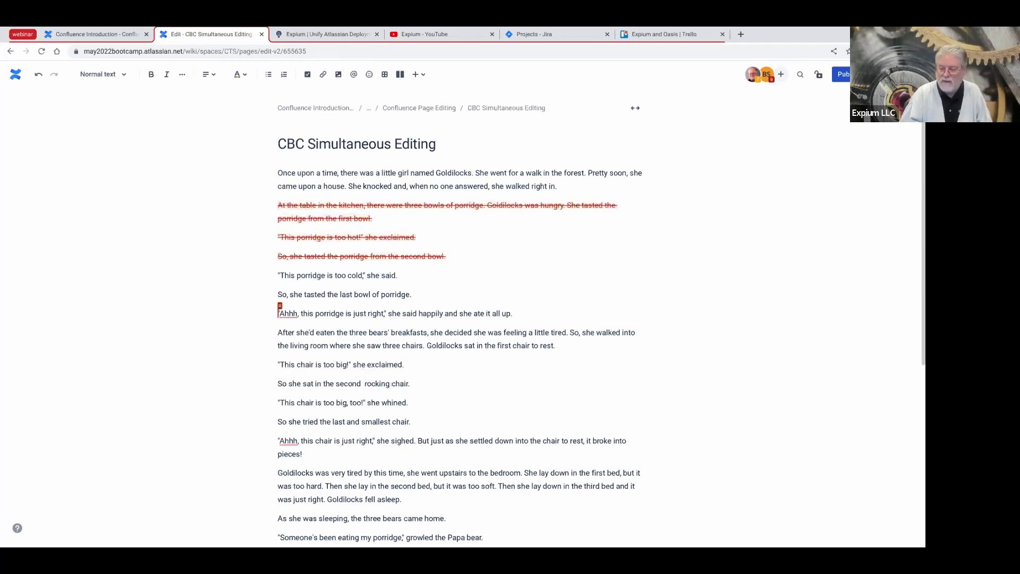
# - Make the line "This chair is too big, too!" she whined bold and format it as Heading 2
pyautogui.tripleClick(310, 420)
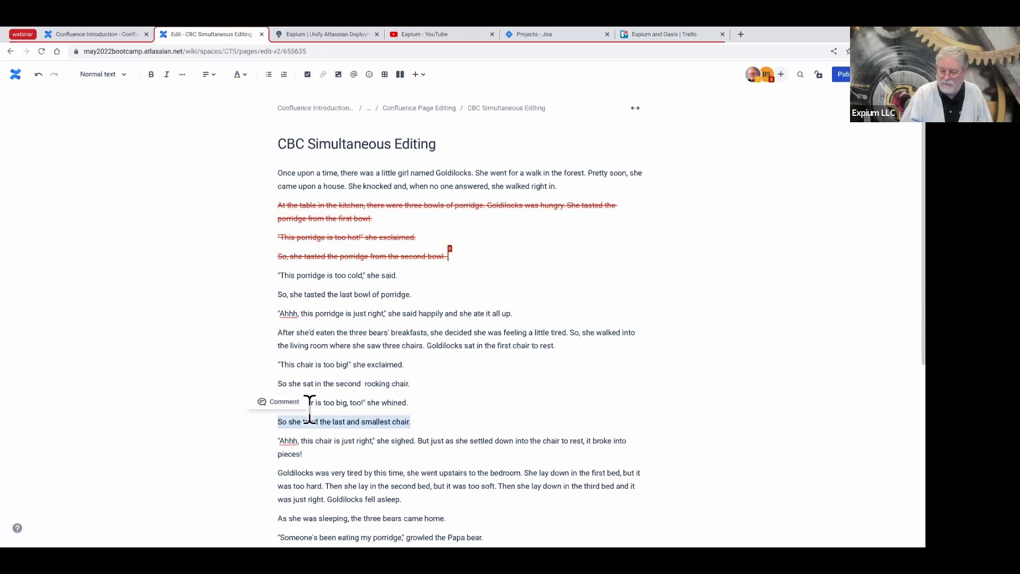
pyautogui.tripleClick(319, 402)
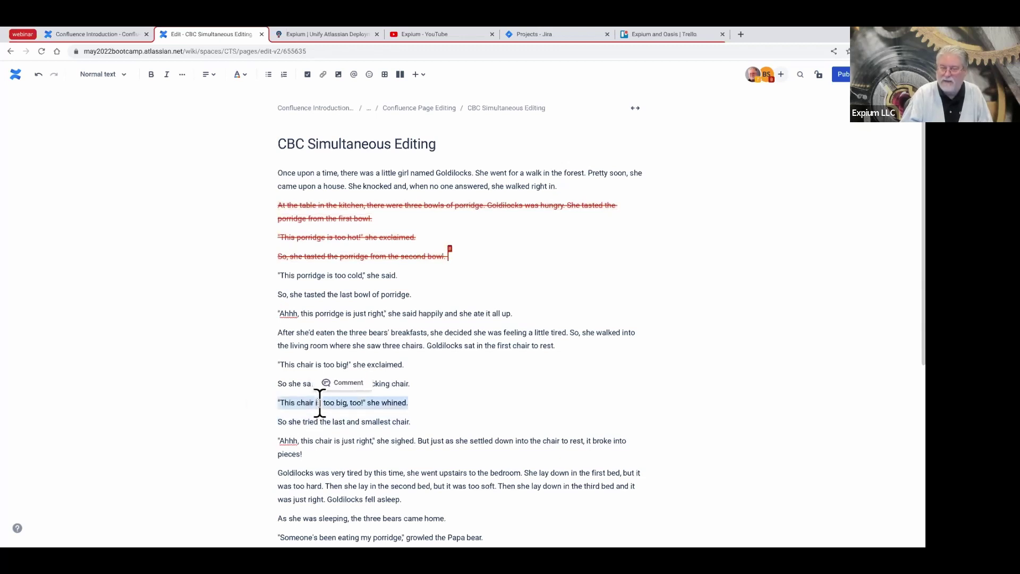
pyautogui.click(151, 74)
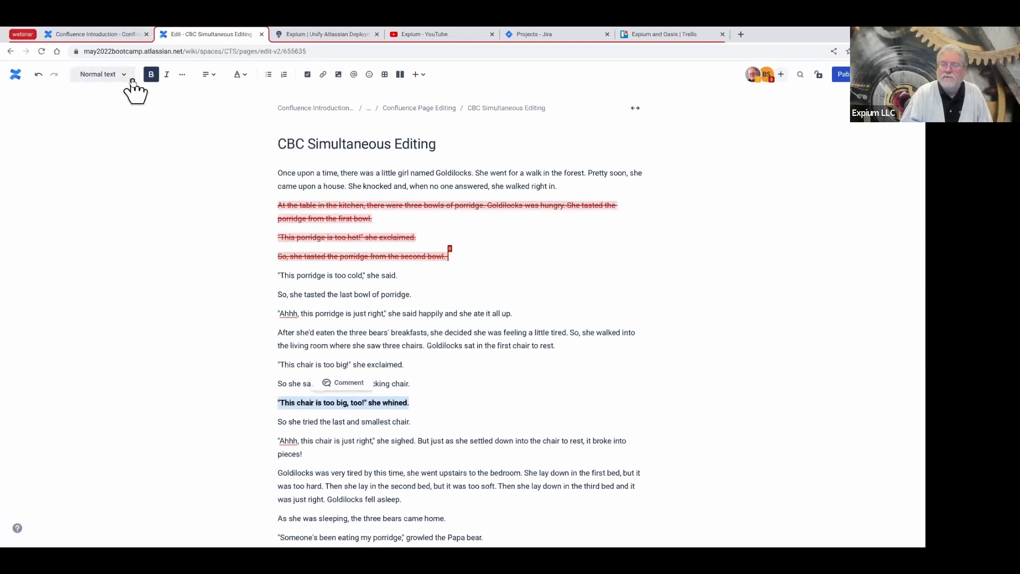
pyautogui.click(132, 81)
pyautogui.click(104, 137)
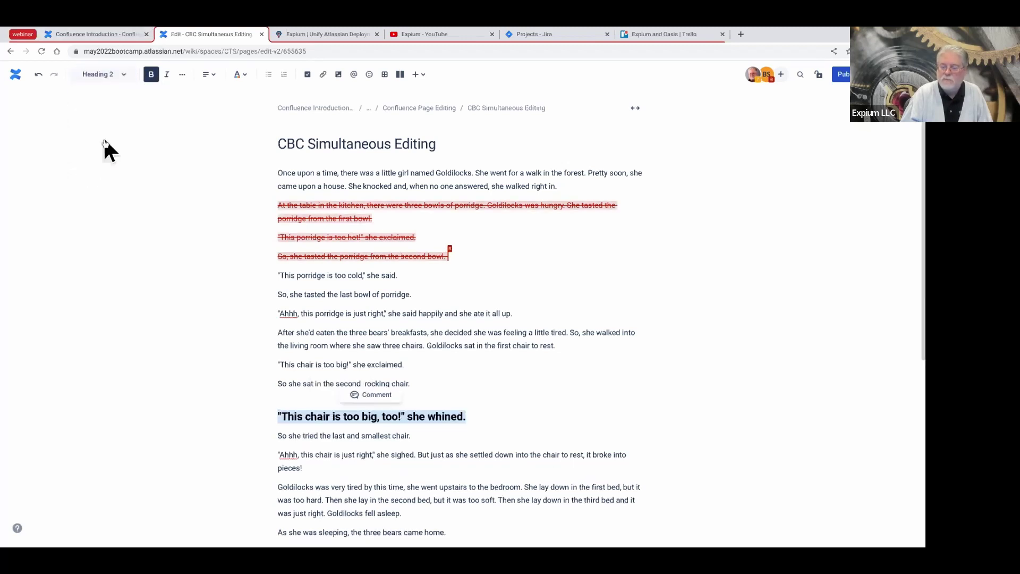
pyautogui.click(466, 500)
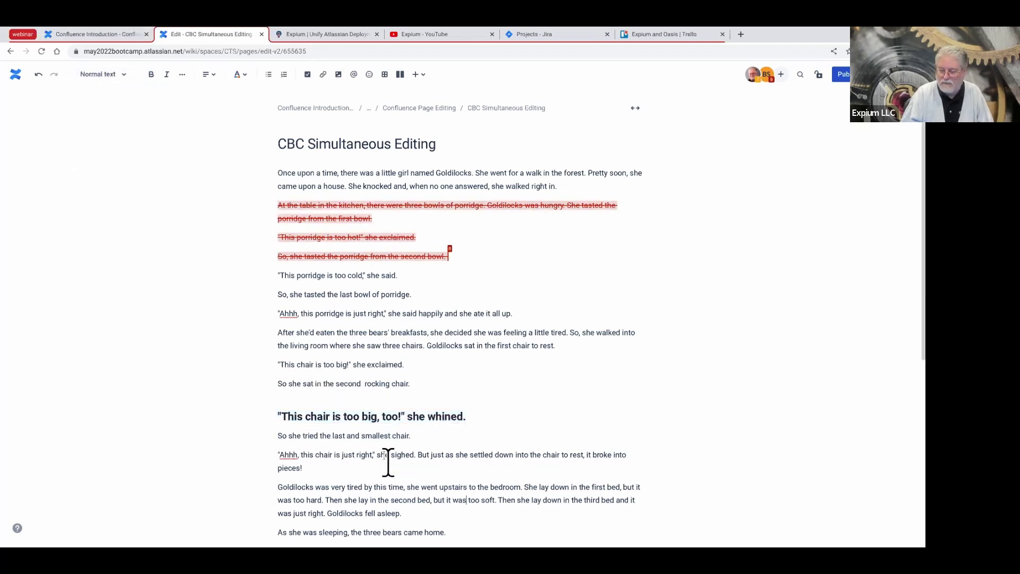
# - Replace "smallest" with "tiniest" in the line about the last chair, and publish the page
pyautogui.tripleClick(378, 435)
pyautogui.click(377, 436)
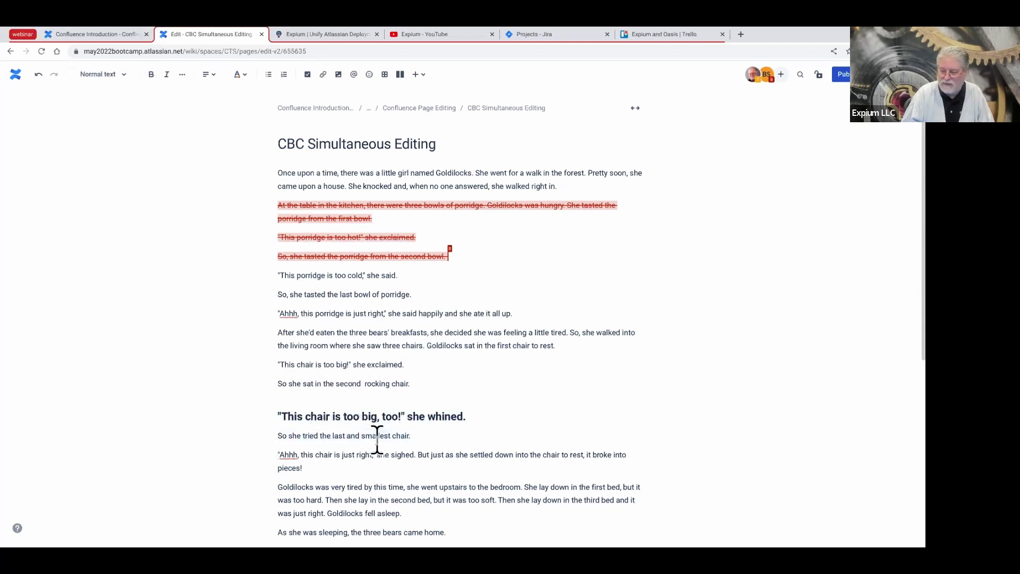
pyautogui.doubleClick(377, 436)
pyautogui.press('BackSpace')
pyautogui.write('tiniest')
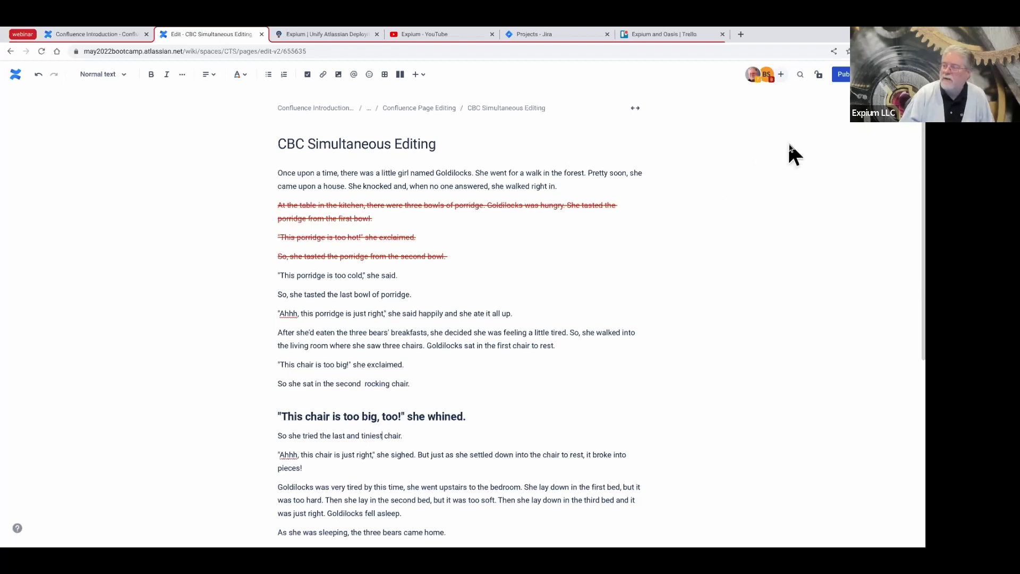
pyautogui.click(845, 79)
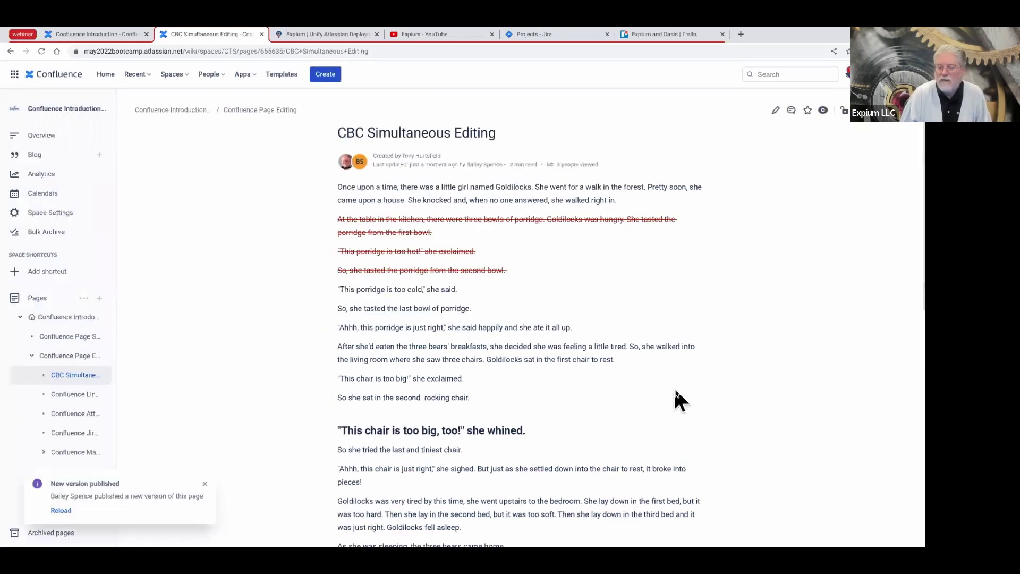
# - Reload the newly published version, review the versions in the page history, and return to the page
pyautogui.click(75, 510)
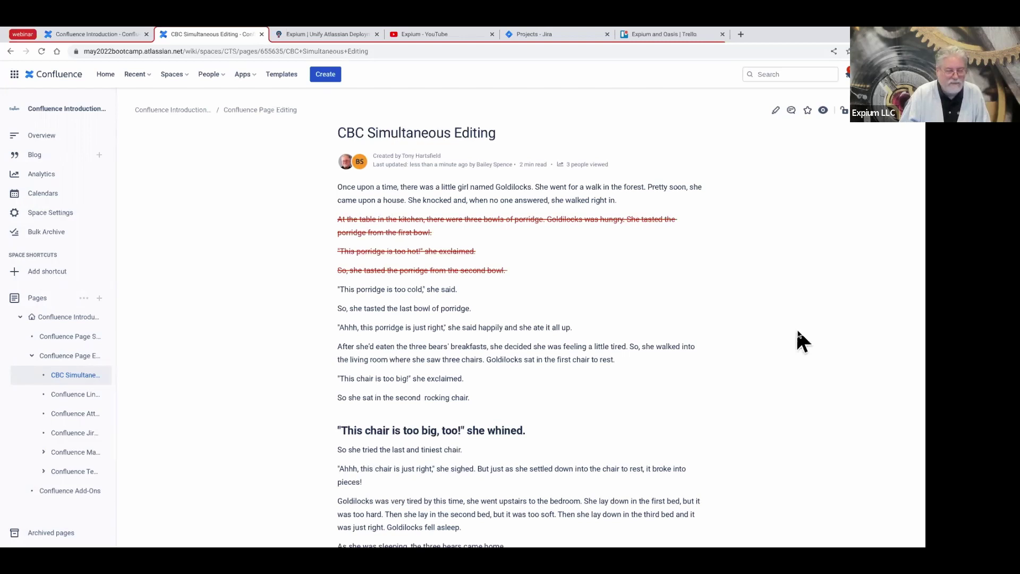
pyautogui.click(903, 111)
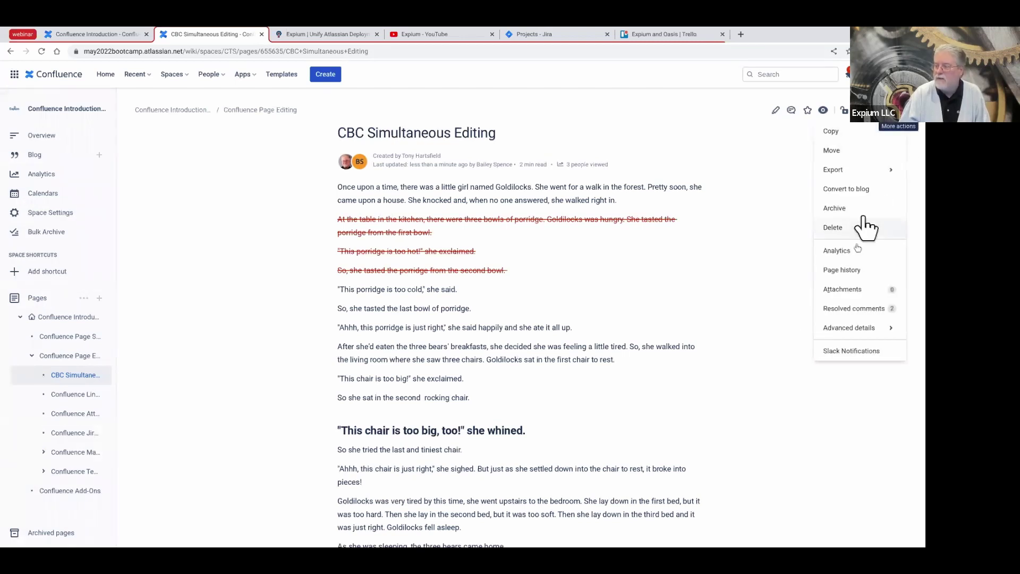
pyautogui.click(851, 271)
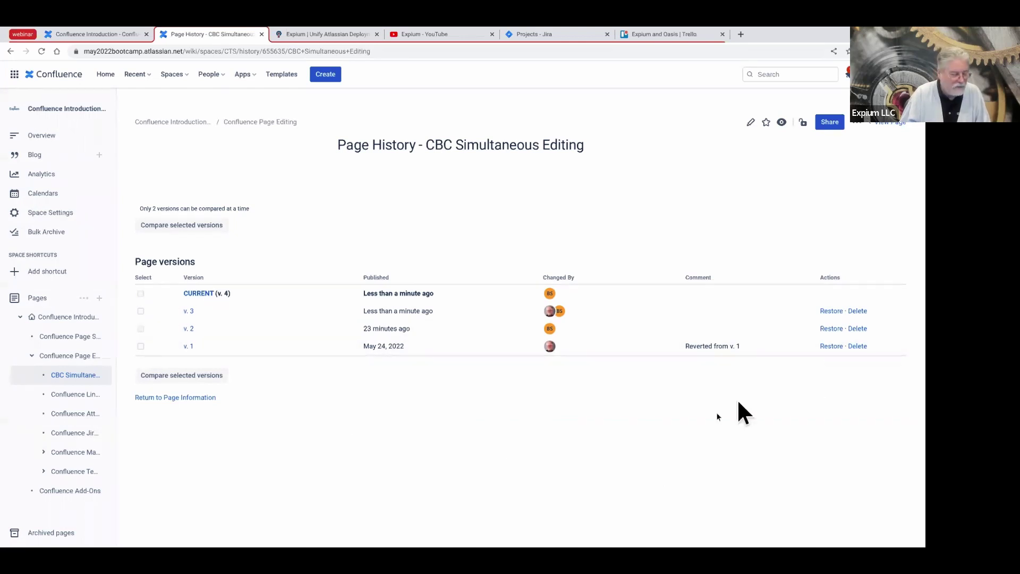
pyautogui.moveTo(188, 545)
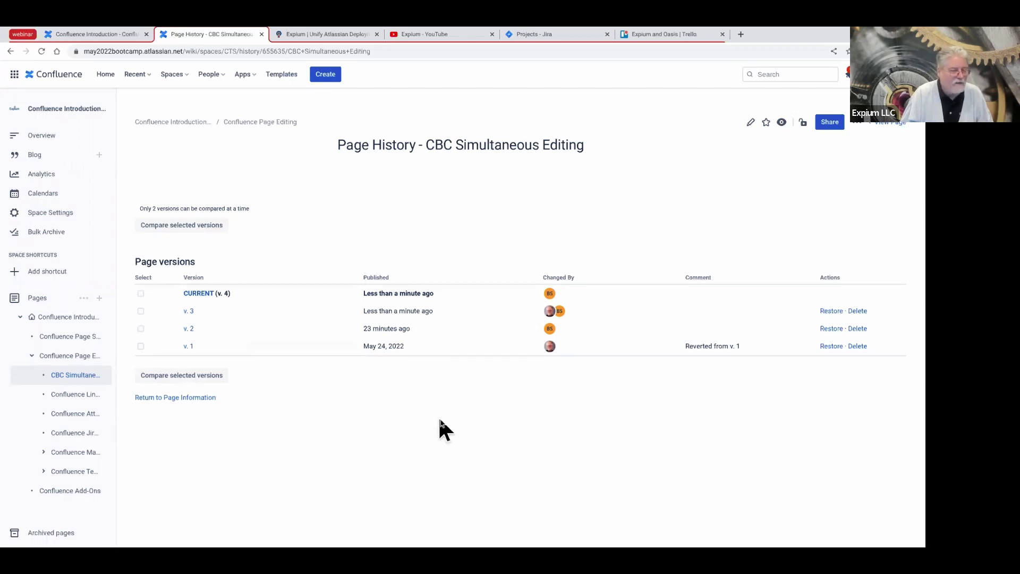
pyautogui.click(878, 125)
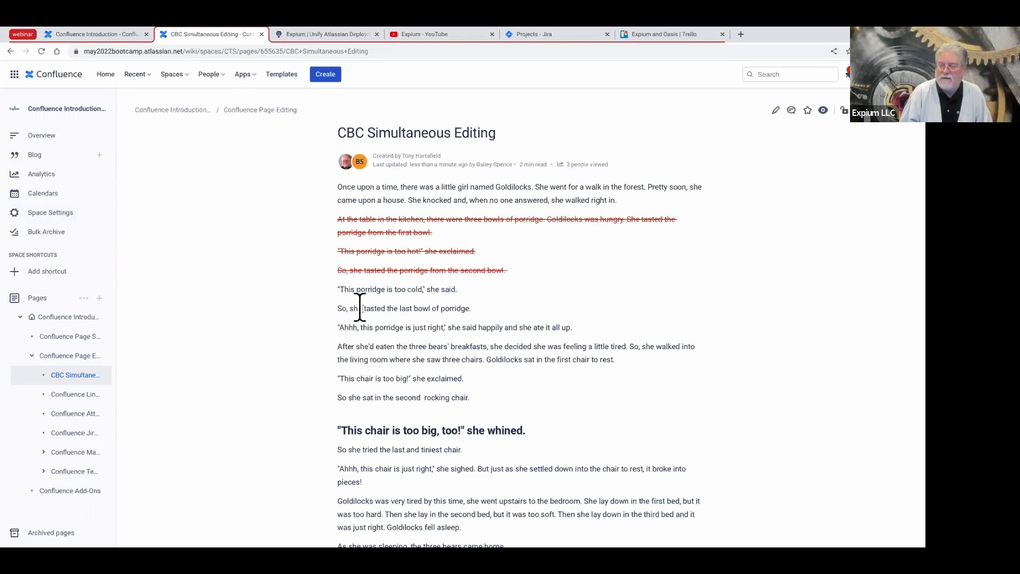
# - Start a new page comment below the story and mention the team member in it
pyautogui.scroll(-8, 425, 308)
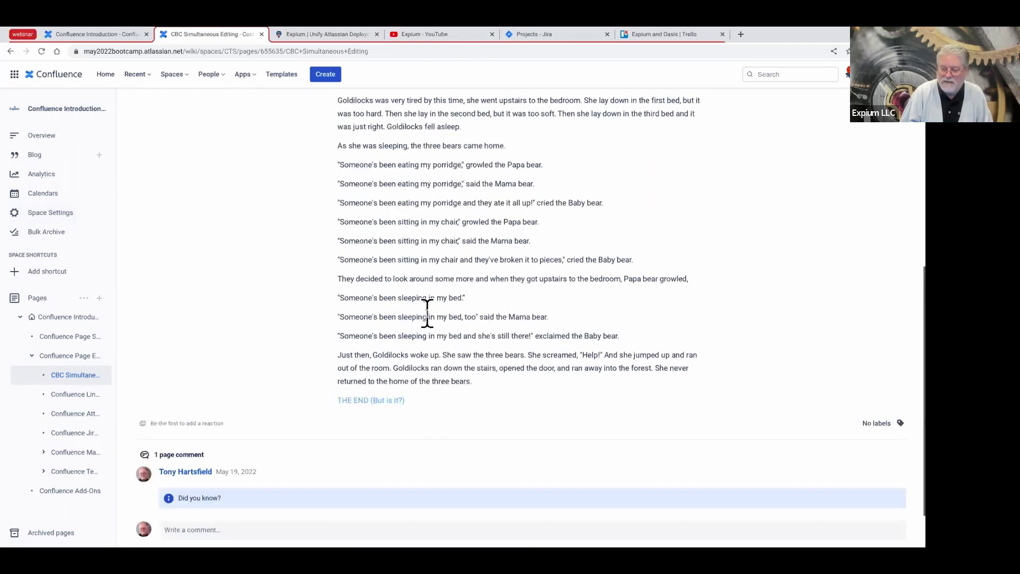
pyautogui.click(177, 522)
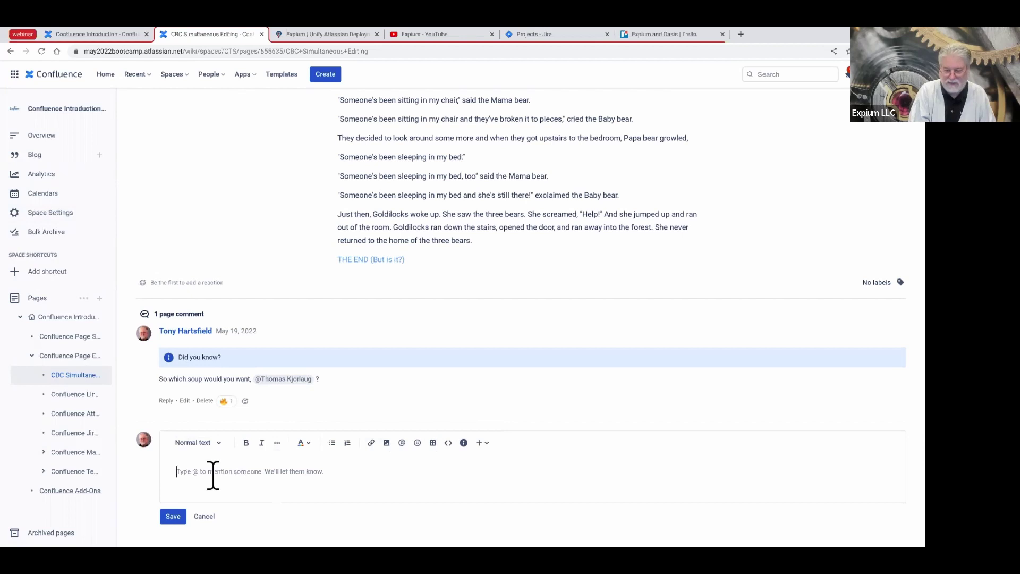
pyautogui.write('@')
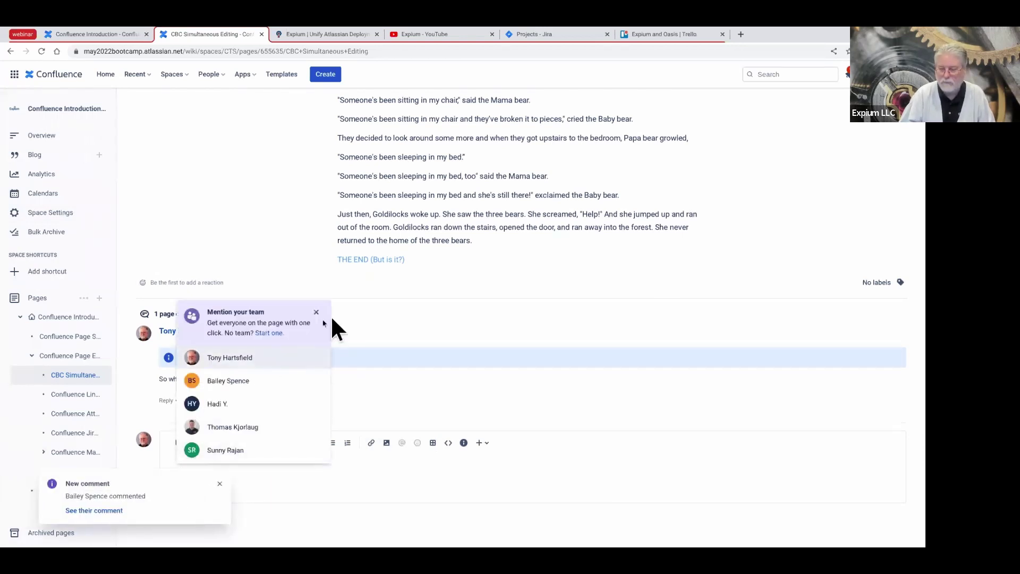
pyautogui.click(317, 313)
pyautogui.press('Down')
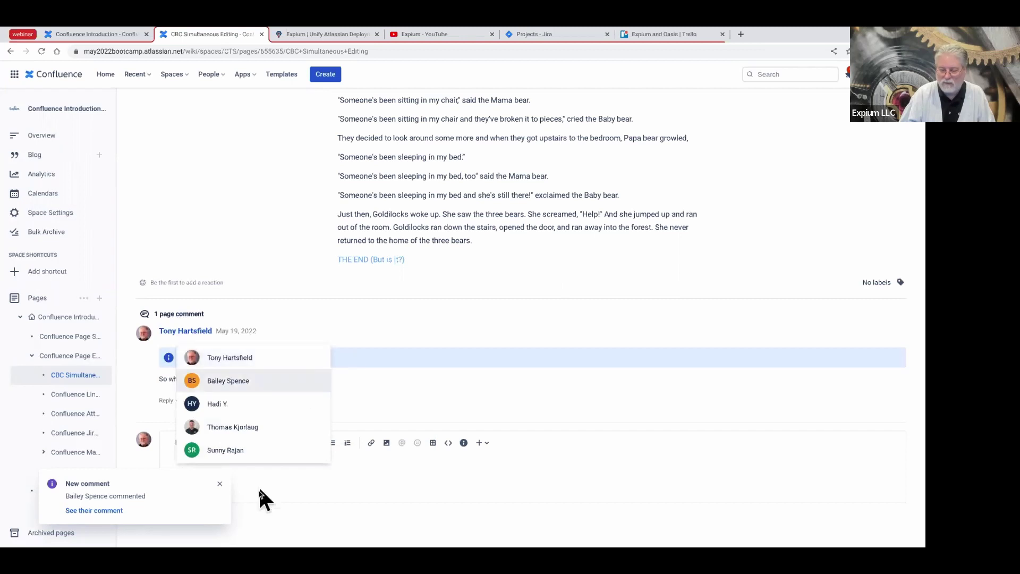
pyautogui.press('Escape')
pyautogui.click(219, 484)
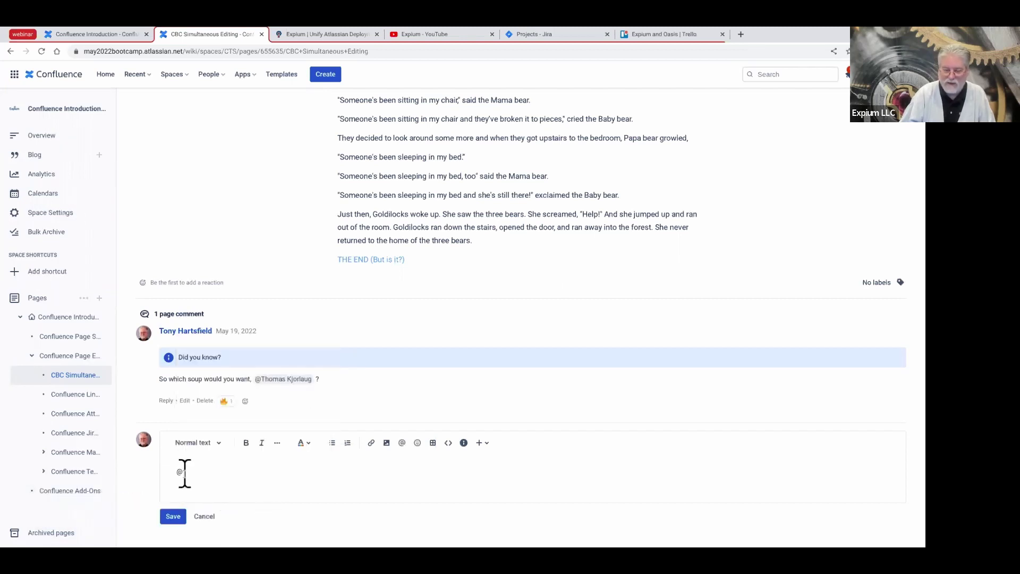
pyautogui.press('BackSpace')
pyautogui.write('@bail')
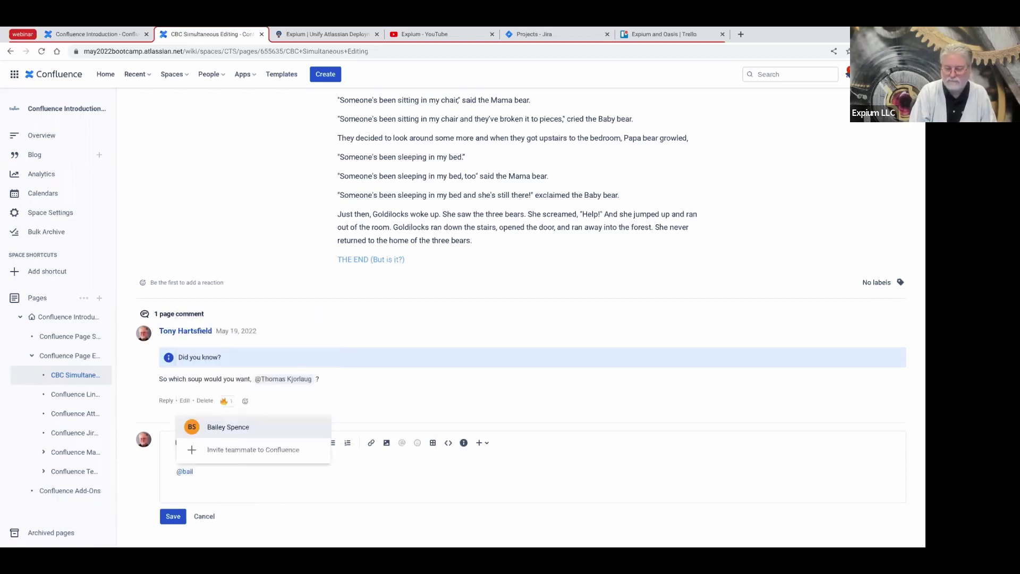
pyautogui.click(217, 429)
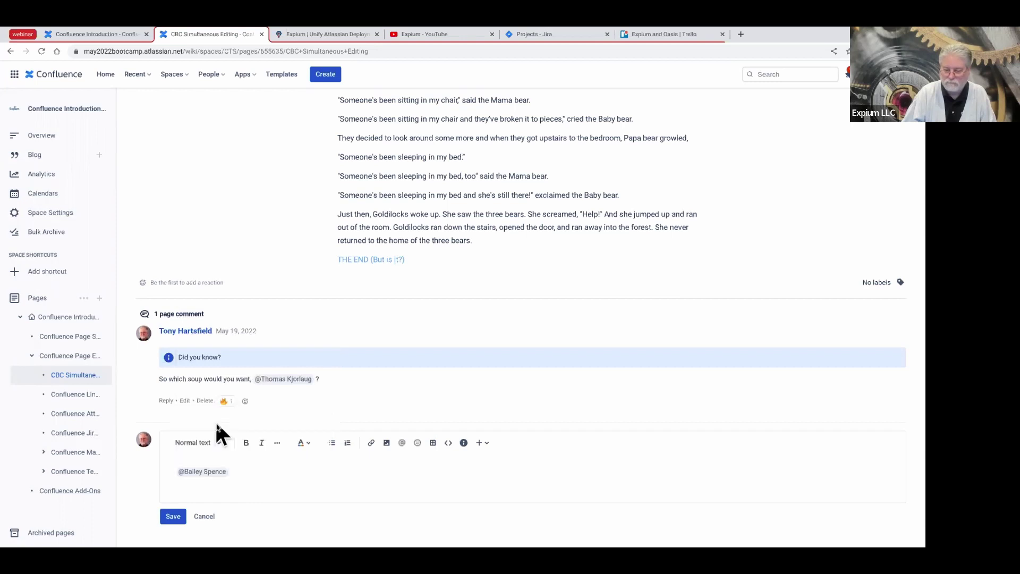
# - Complete the page comment with "can we meet to discuss this" after the mention, save it, and dismiss the new-comment notification
pyautogui.write('can')
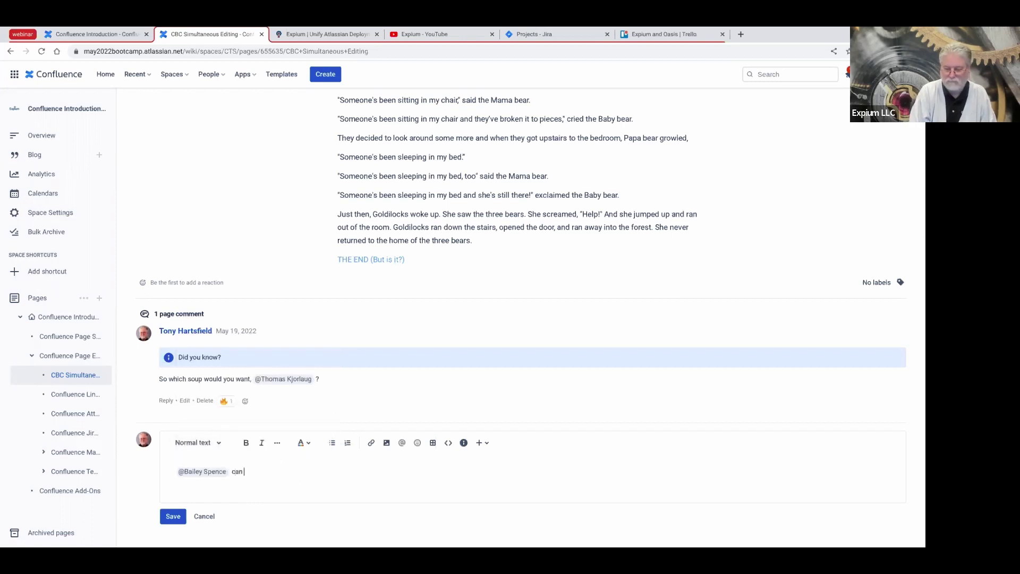
pyautogui.write(' we meetino discu')
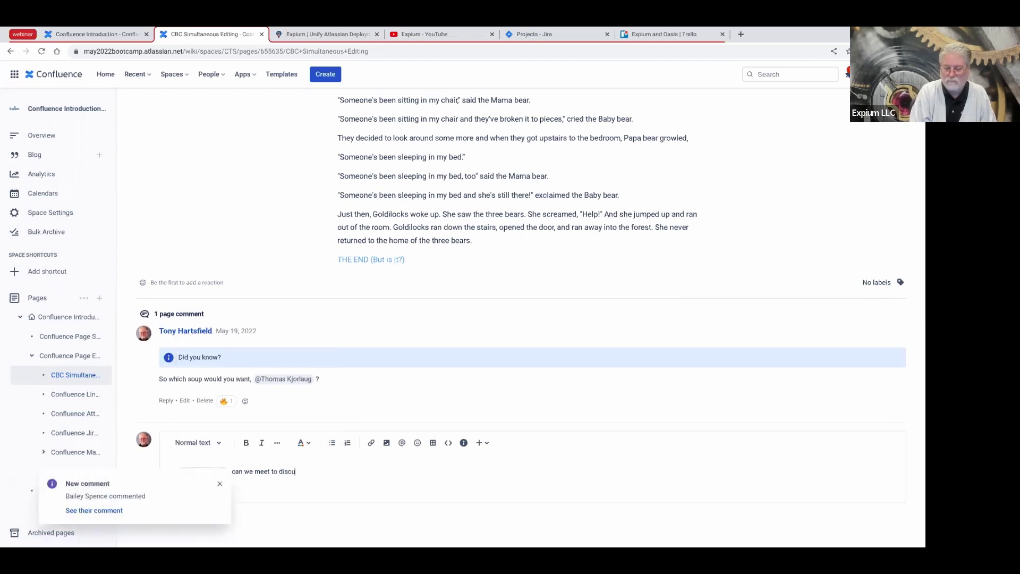
pyautogui.write('ss this')
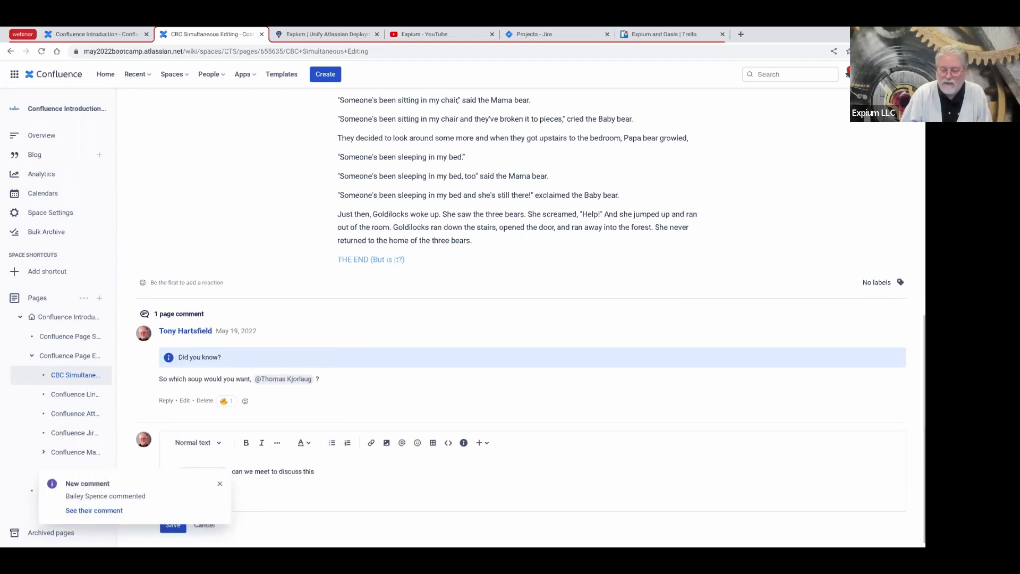
pyautogui.click(174, 525)
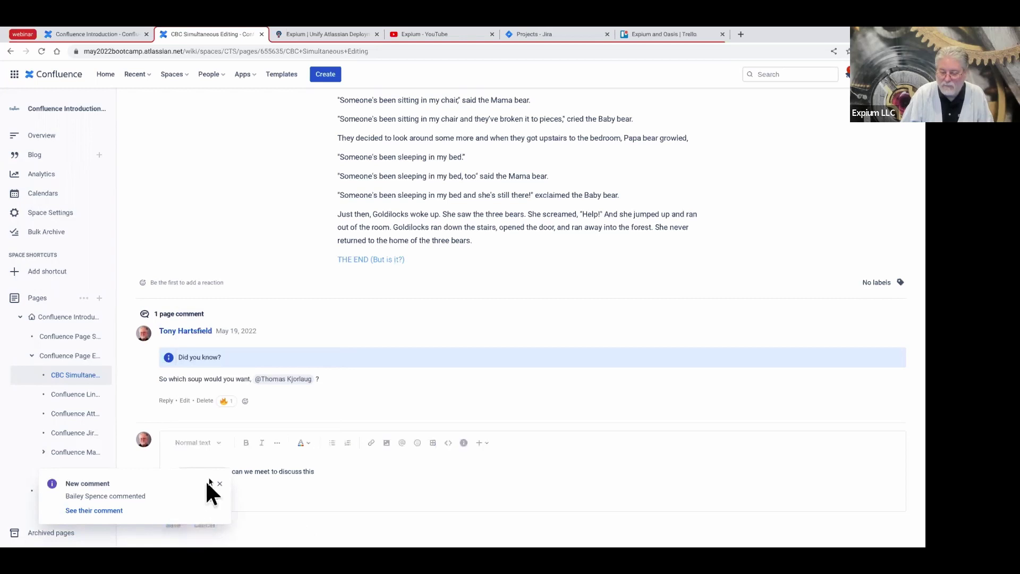
pyautogui.click(219, 483)
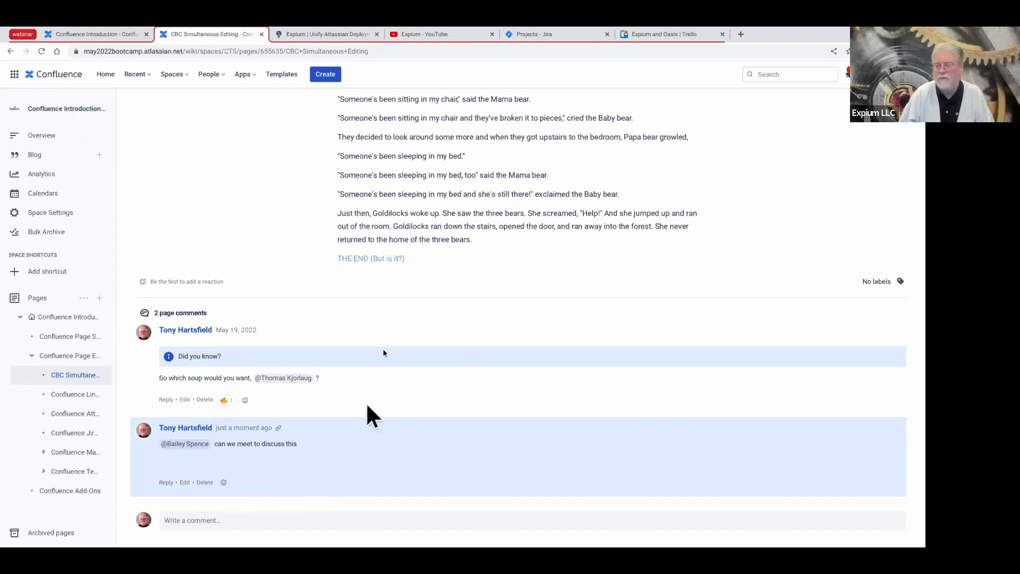
# - Add the inline comment "Let's verify this" to the sentence "As she was sleeping, the three bears came home."
pyautogui.scroll(3, 369, 413)
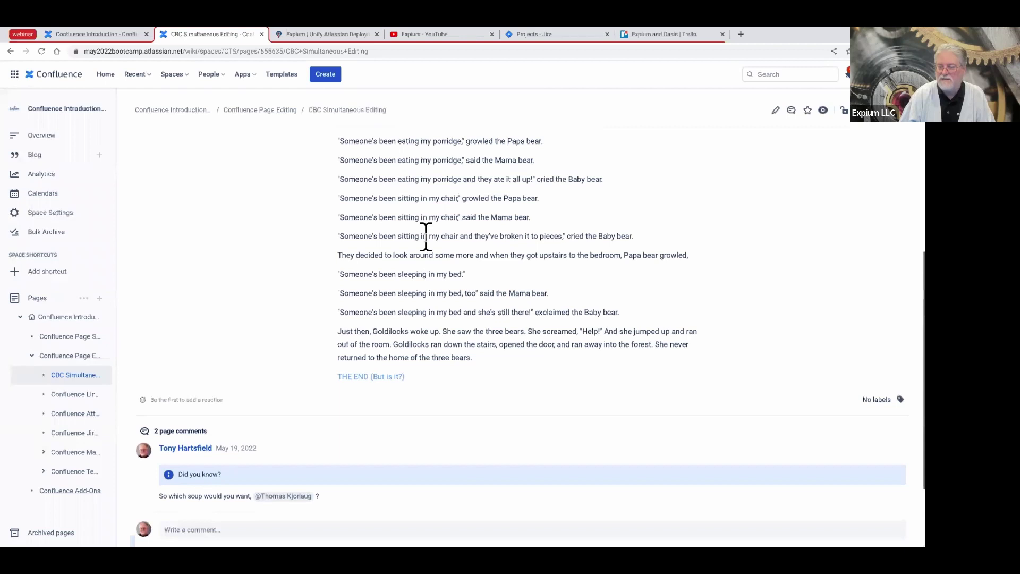
pyautogui.scroll(2, 425, 236)
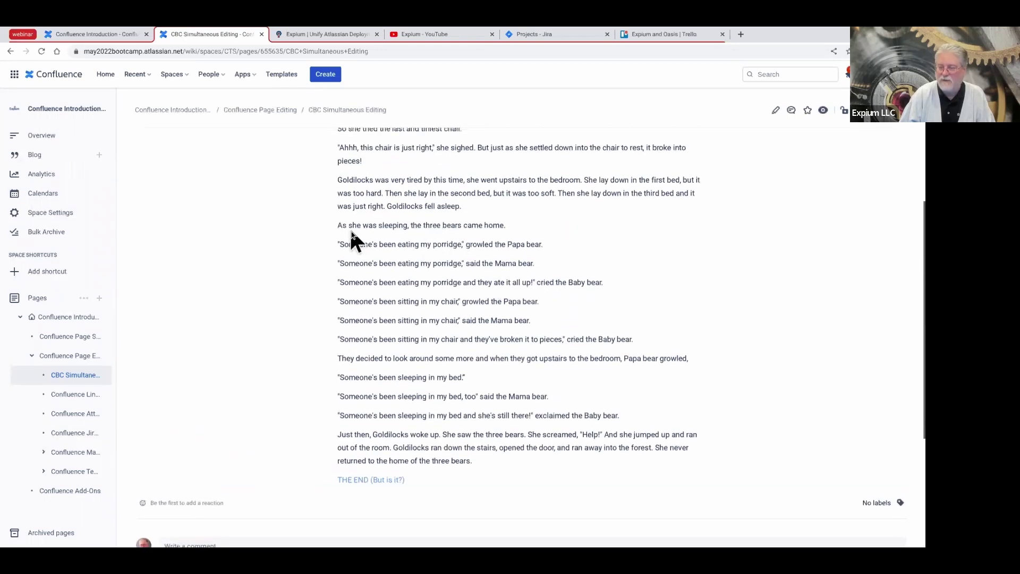
pyautogui.moveTo(338, 222); pyautogui.dragTo(507, 226)
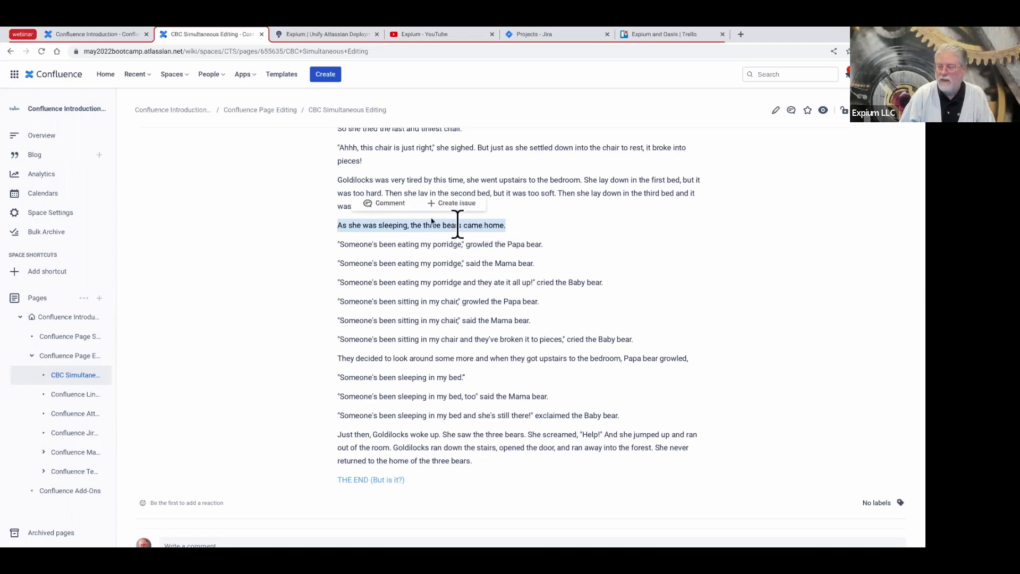
pyautogui.click(386, 203)
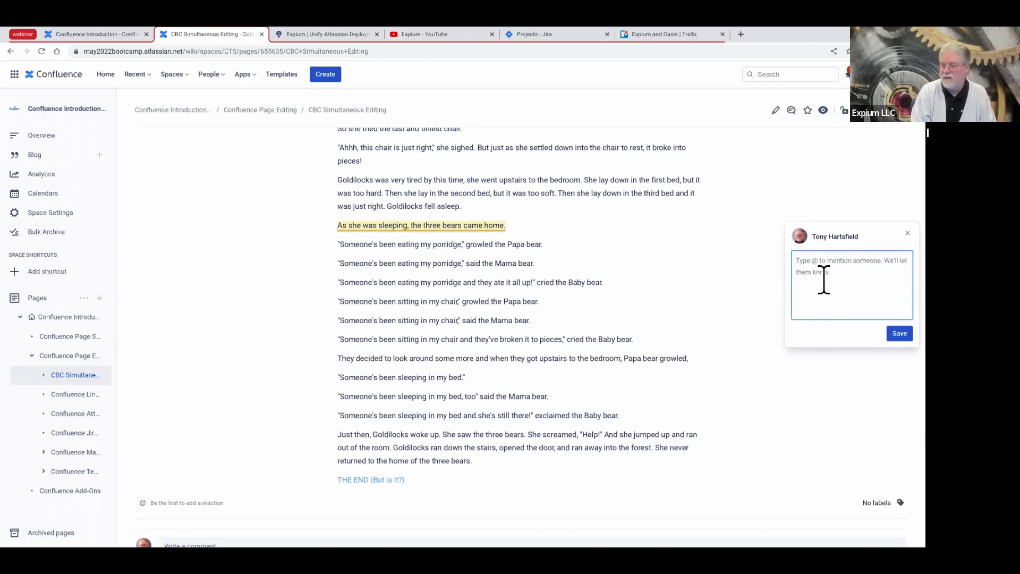
pyautogui.write('Lets')
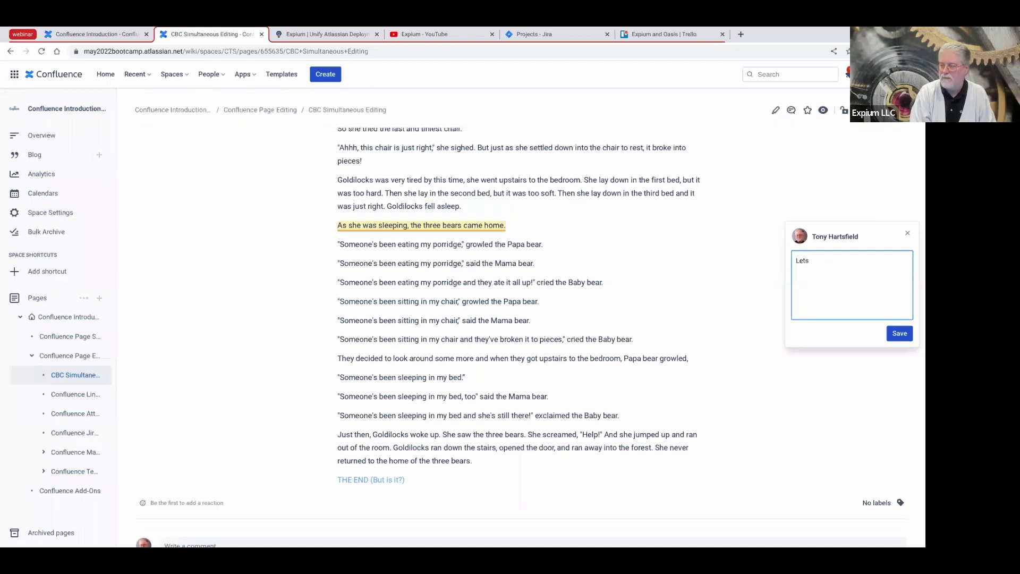
pyautogui.press('BackSpace')
pyautogui.write("'s verify this")
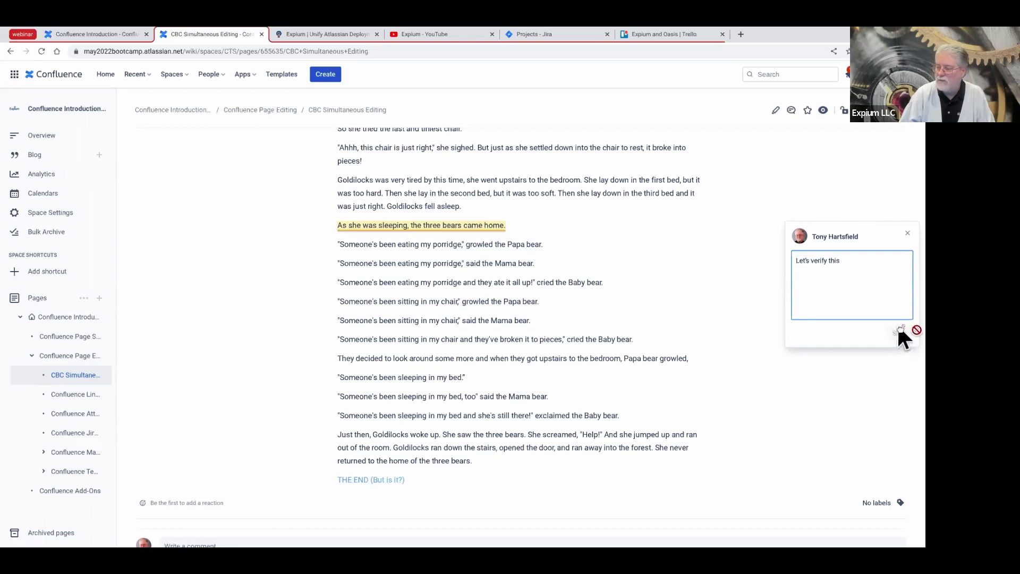
pyautogui.click(899, 330)
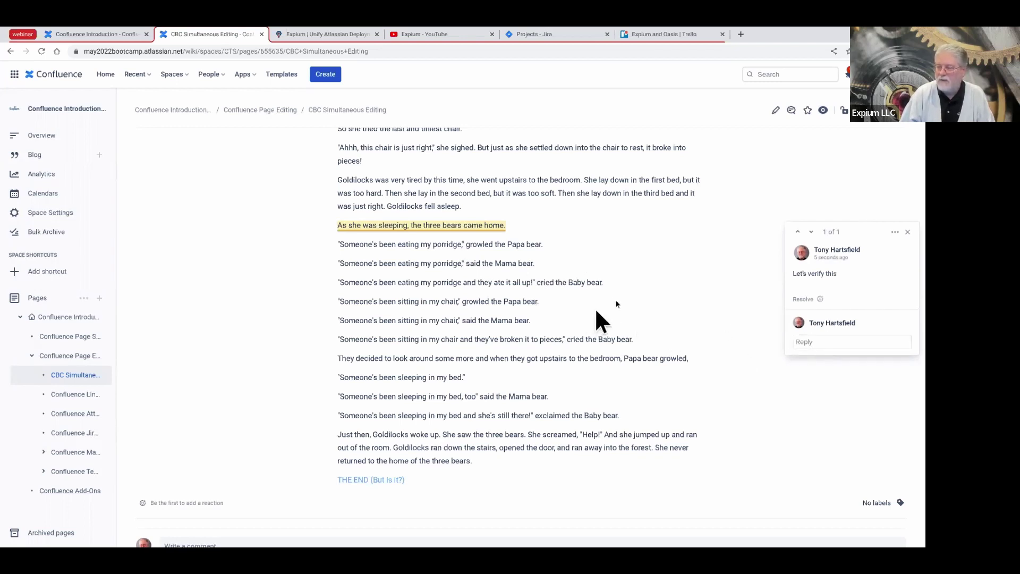
# - Dismiss the new-comment notification and resolve the inline comment on "As she was sleeping, the three bears came home."
pyautogui.click(910, 232)
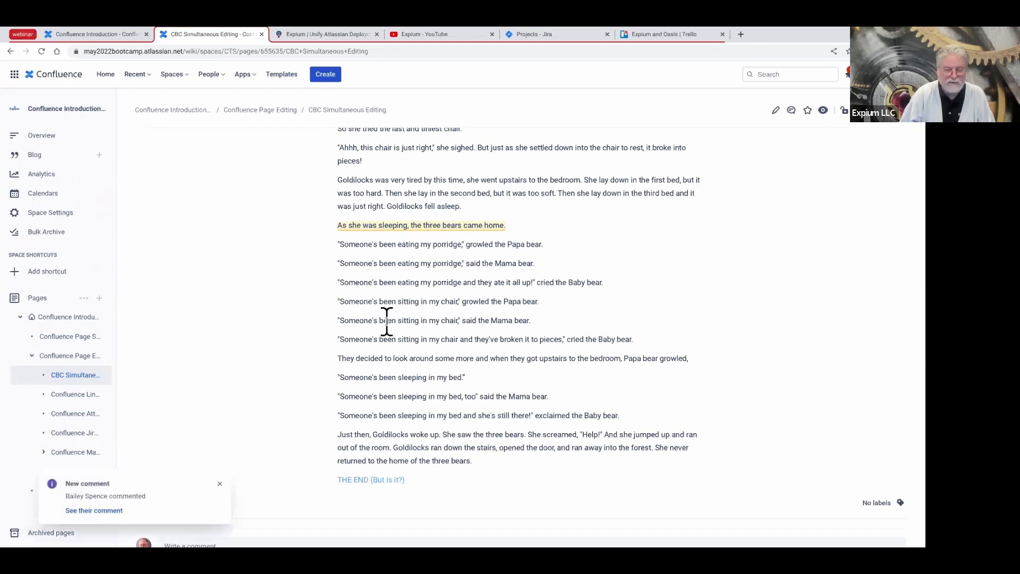
pyautogui.click(220, 484)
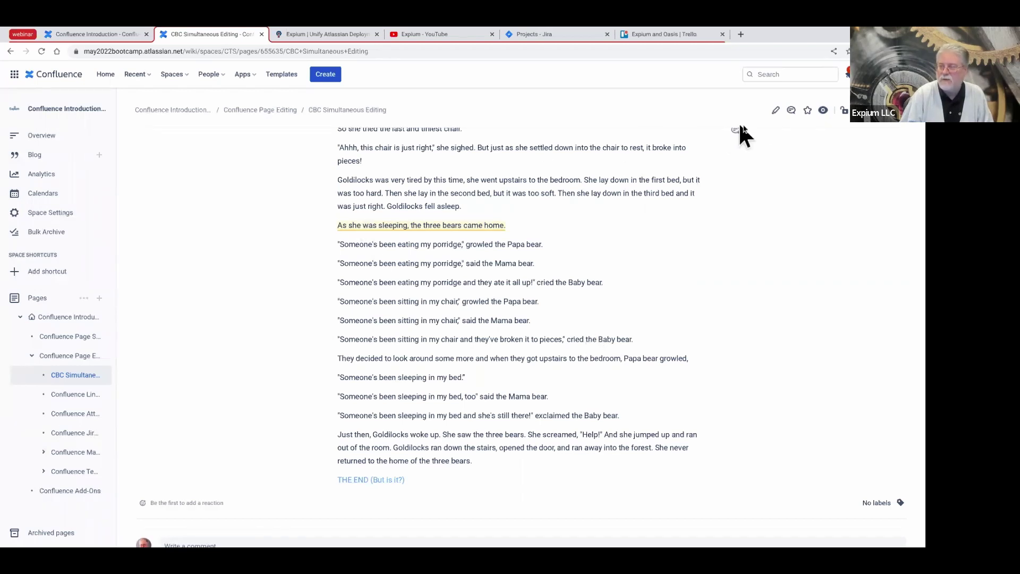
pyautogui.scroll(-4, 540, 228)
pyautogui.scroll(10, 540, 229)
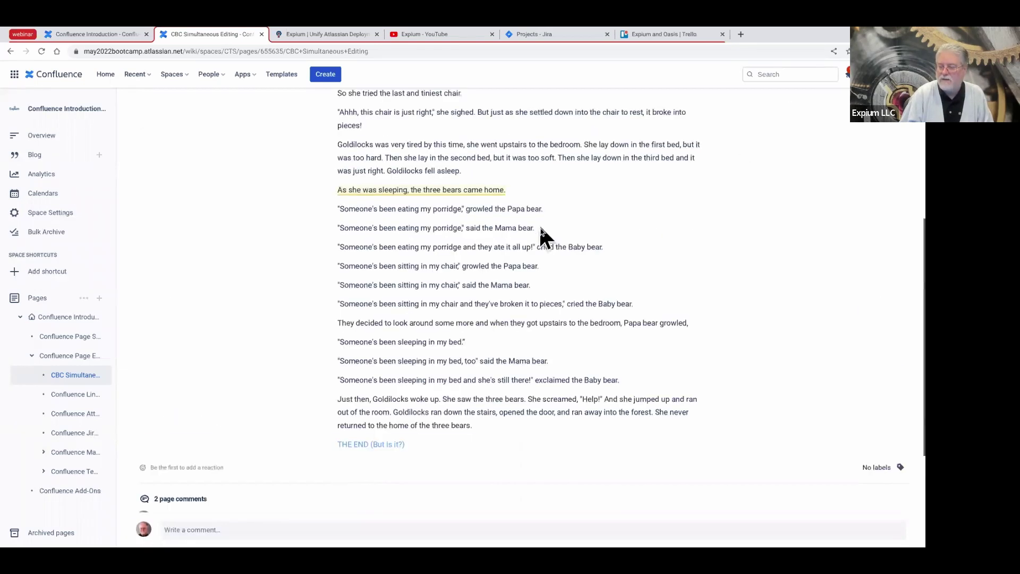
pyautogui.scroll(-3, 540, 231)
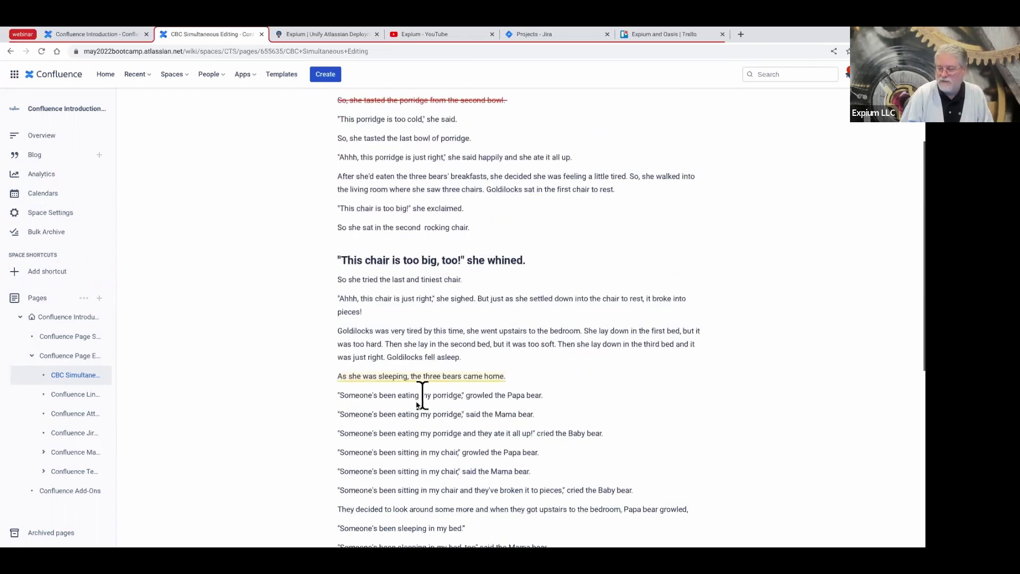
pyautogui.click(417, 376)
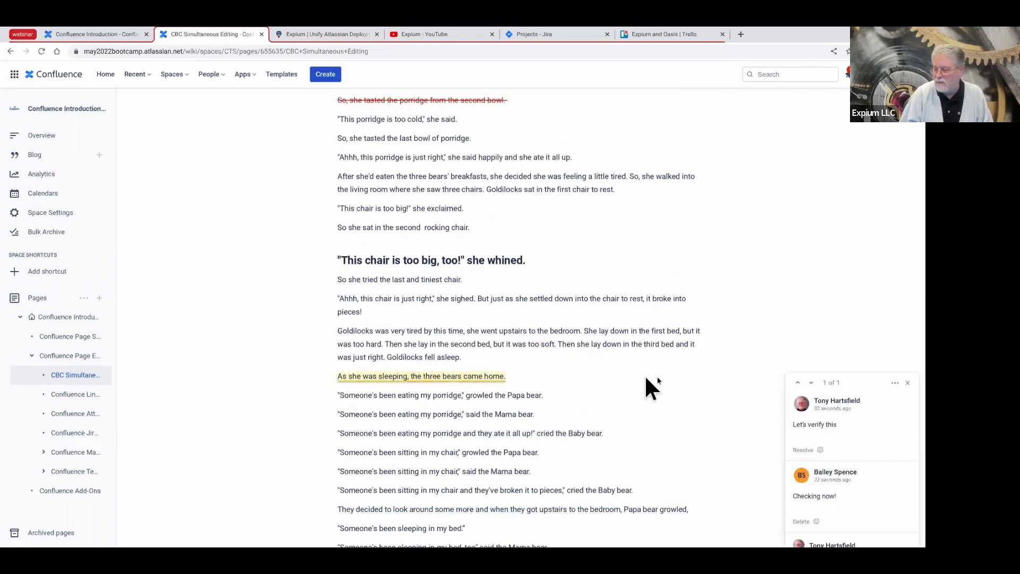
pyautogui.scroll(-1, 645, 375)
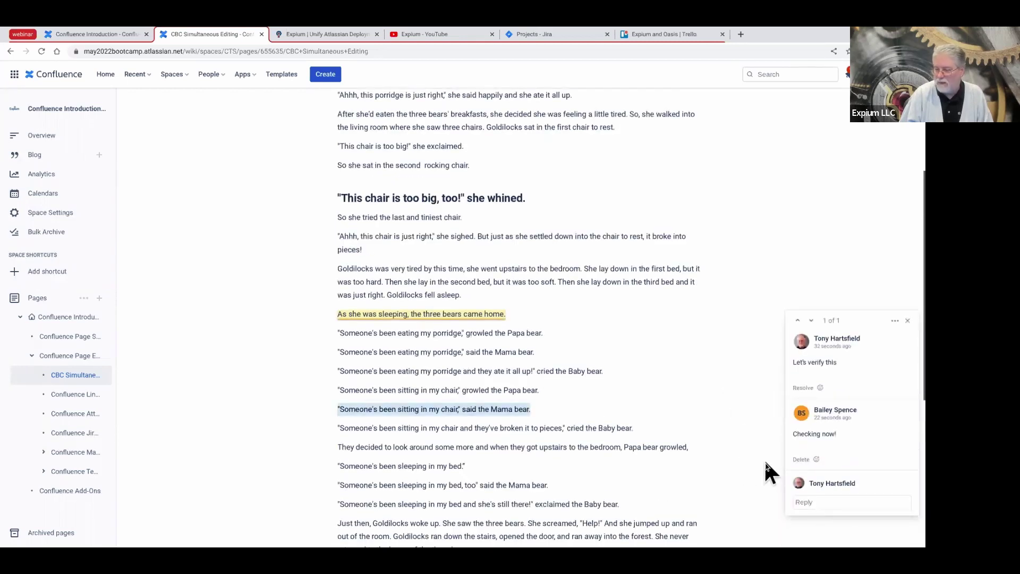
pyautogui.click(803, 388)
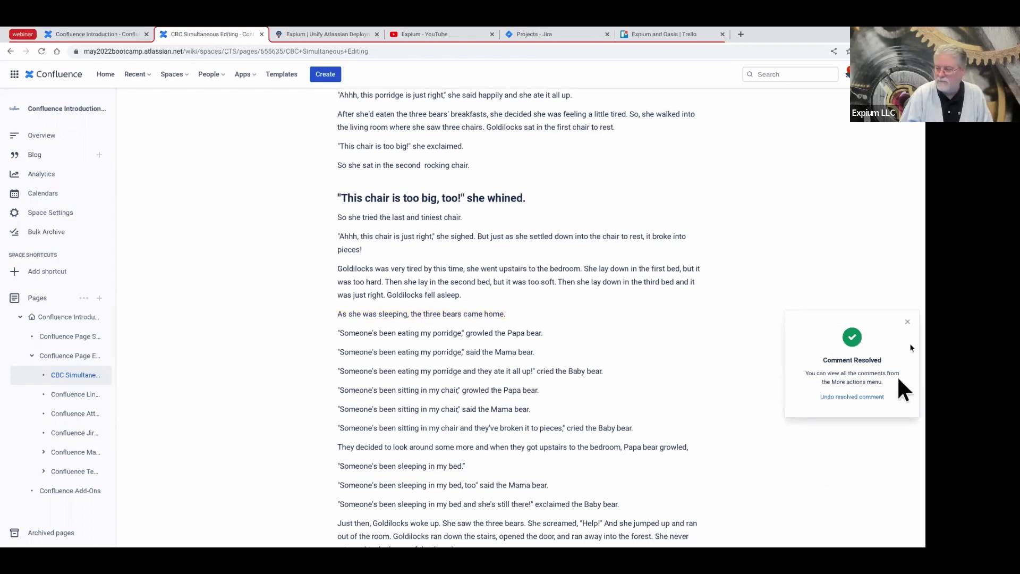
pyautogui.click(908, 322)
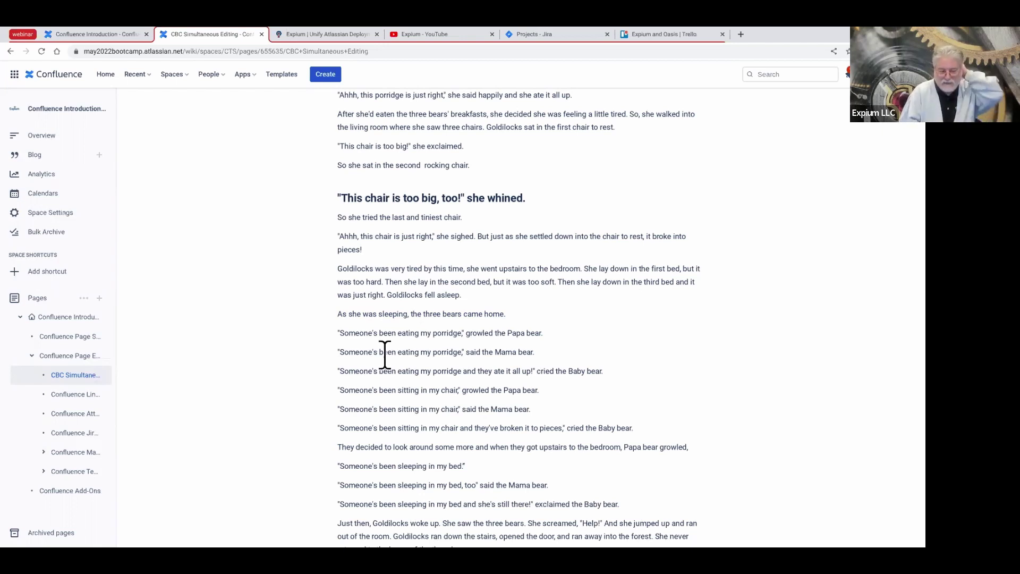
# - Open the Confluence Linking page from the page tree for editing
pyautogui.moveTo(20, 391)
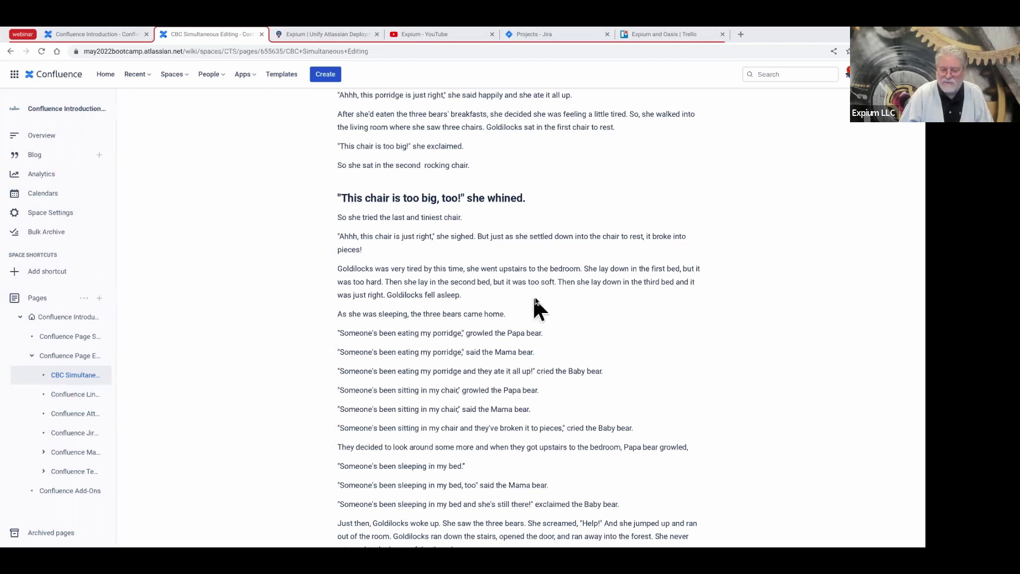
pyautogui.click(64, 396)
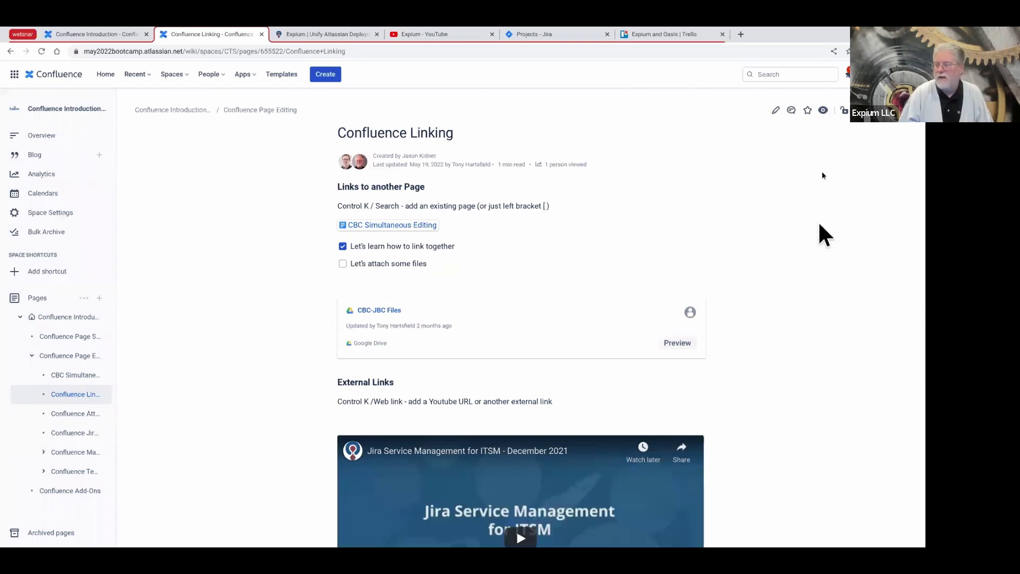
pyautogui.click(775, 110)
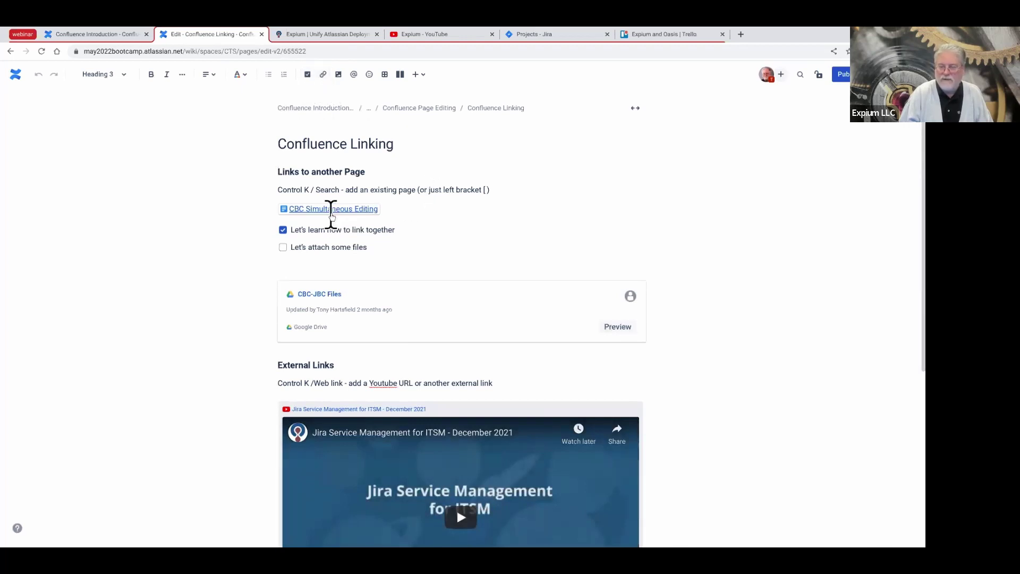
# - View the display options of the CBC Simultaneous Editing page link, leaving its current choice in place
pyautogui.click(333, 211)
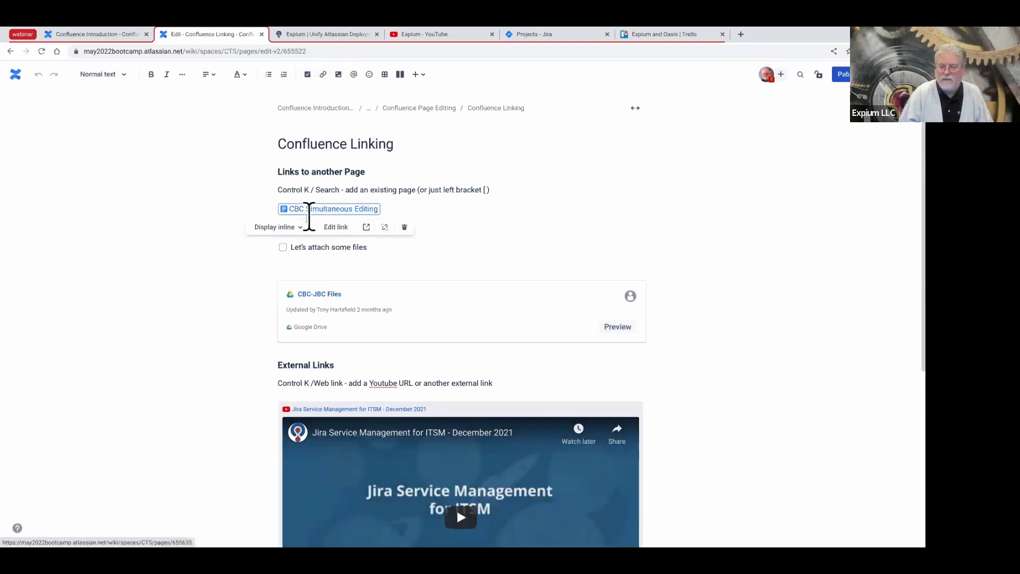
pyautogui.click(296, 228)
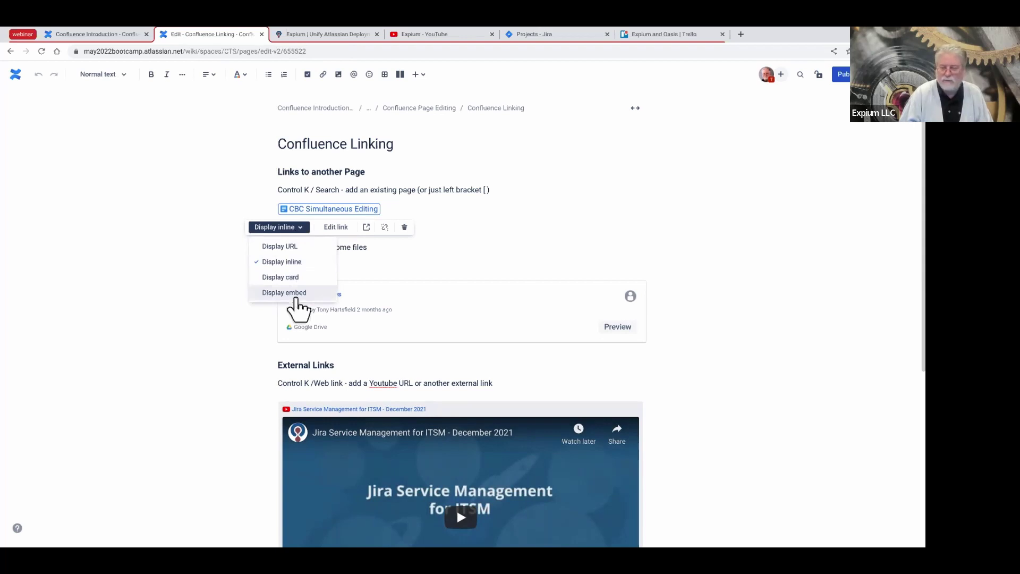
pyautogui.click(760, 241)
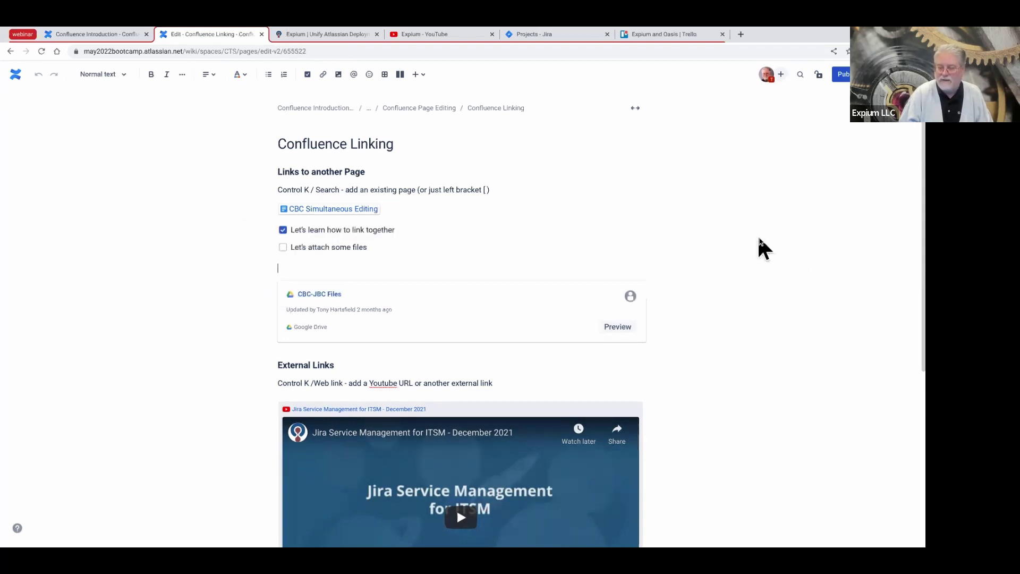
# - Change the CBC-JBC Files Google Drive link to display as an embed
pyautogui.scroll(-2, 767, 331)
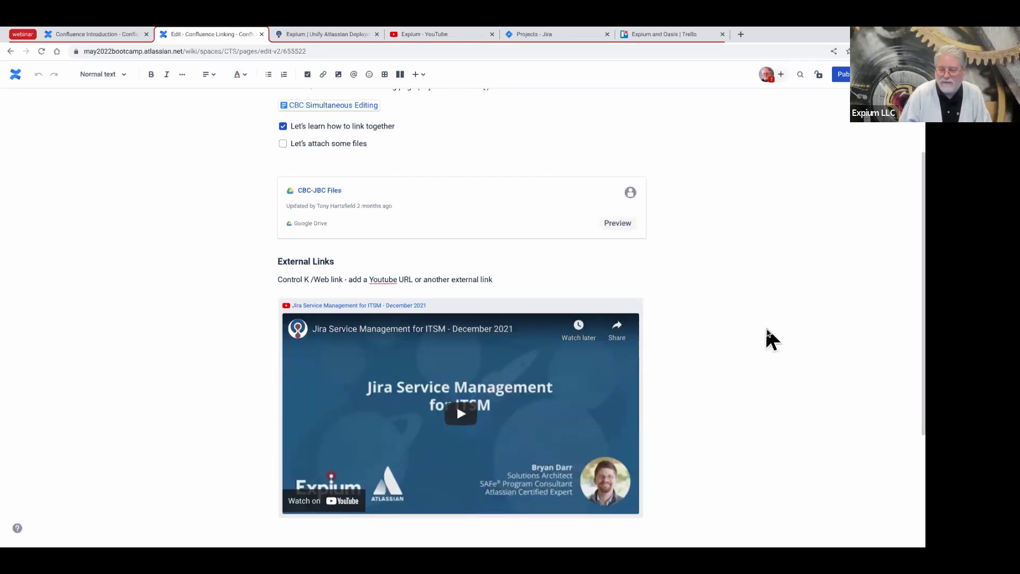
pyautogui.scroll(-2, 768, 332)
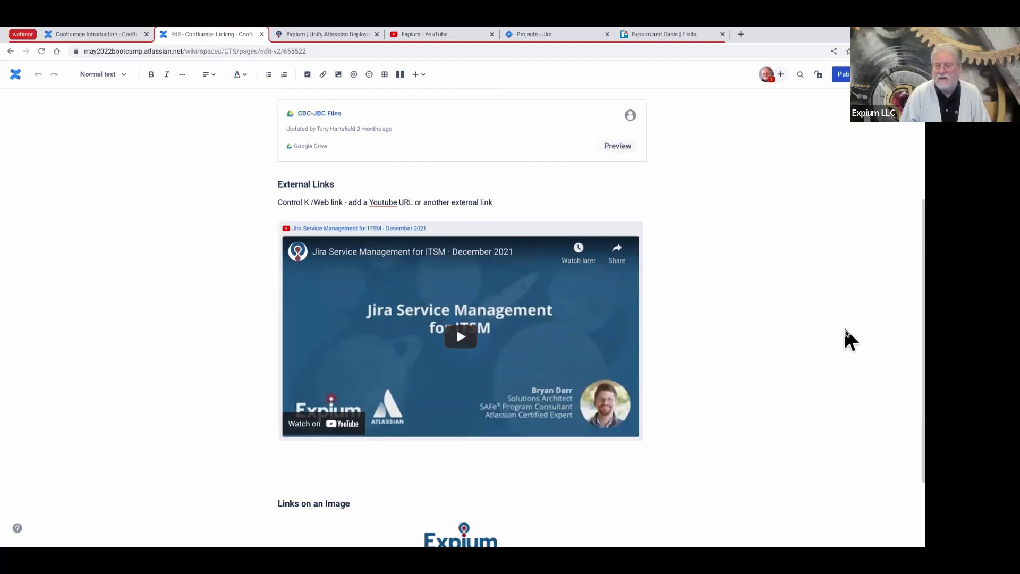
pyautogui.scroll(2, 849, 339)
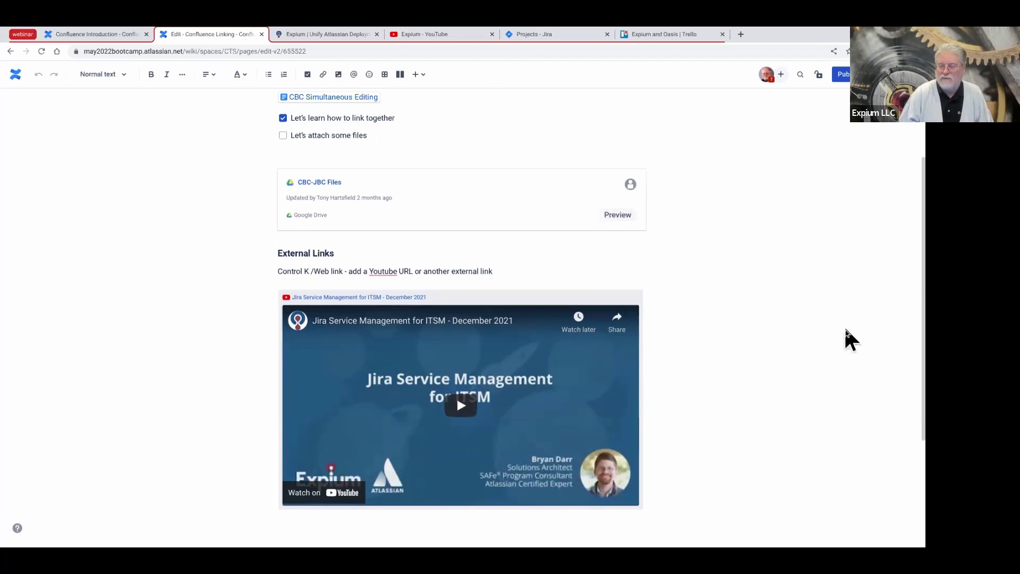
pyautogui.scroll(2, 848, 339)
pyautogui.click(296, 163)
pyautogui.click(564, 183)
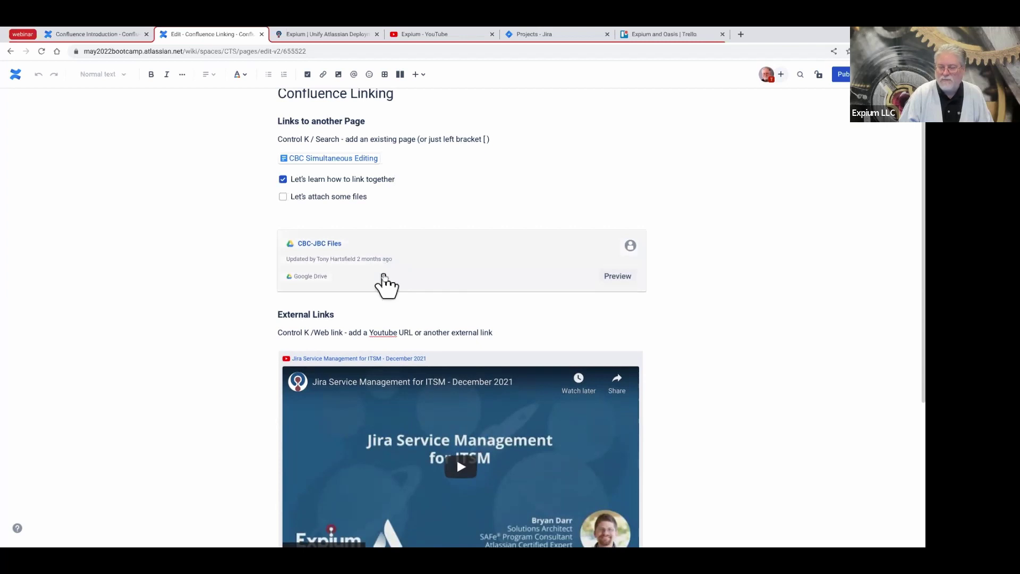
pyautogui.scroll(-1, 747, 311)
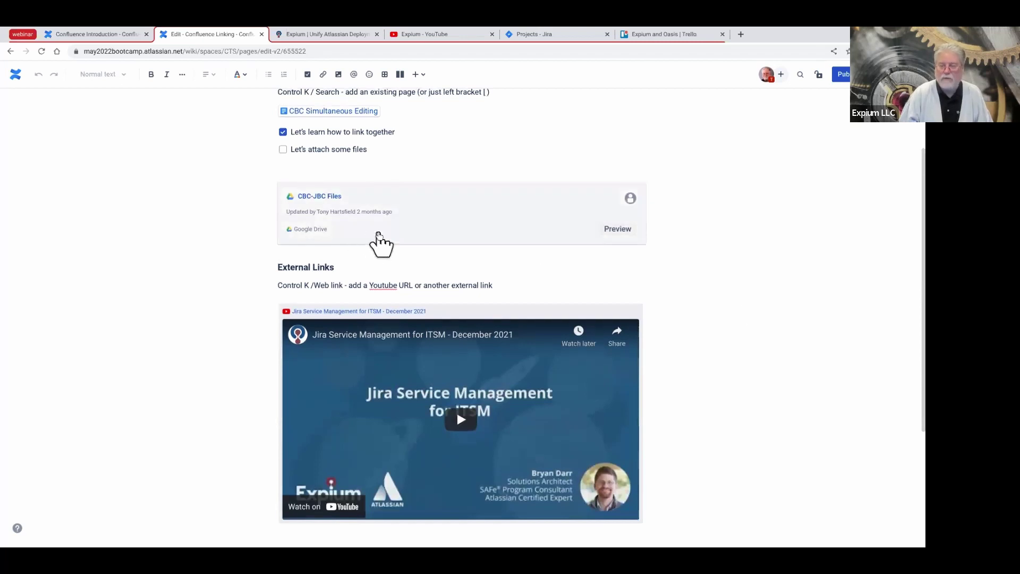
pyautogui.click(379, 245)
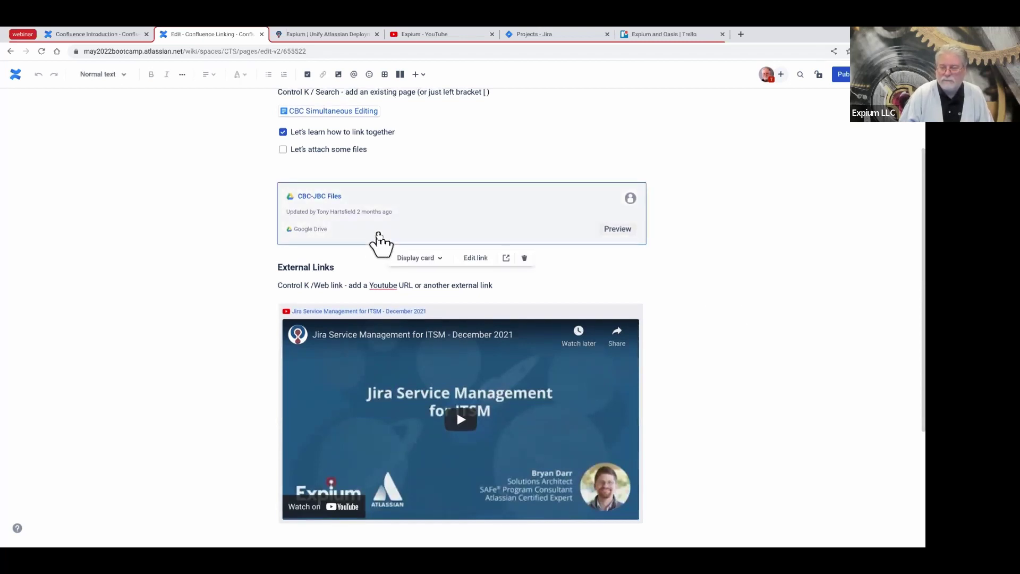
pyautogui.click(414, 261)
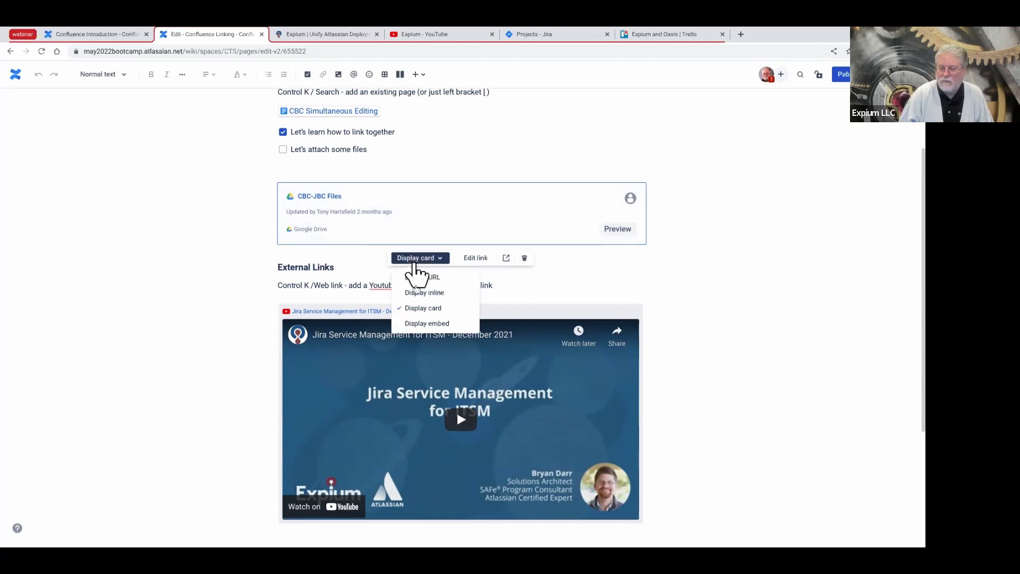
pyautogui.click(425, 323)
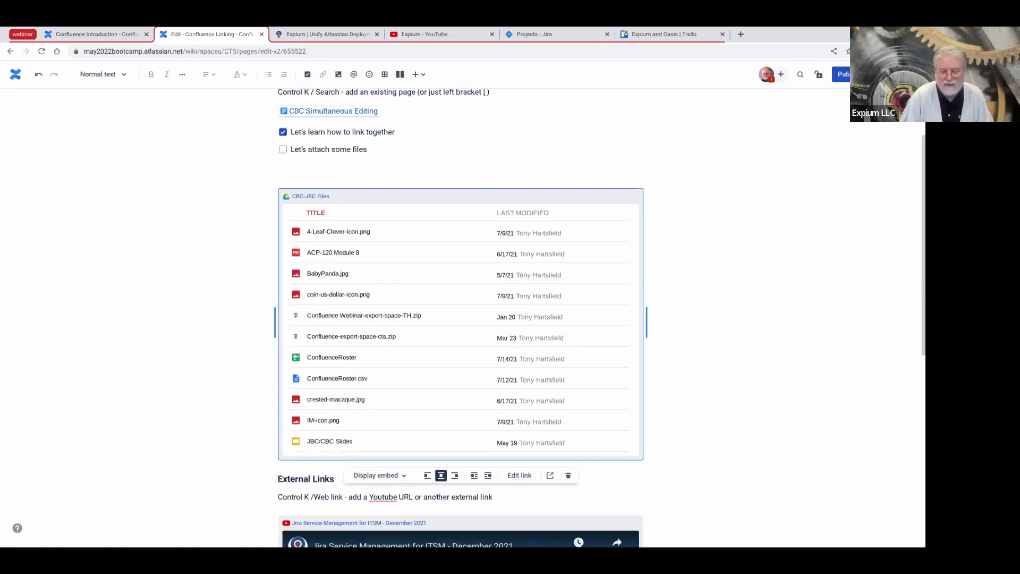
pyautogui.click(230, 256)
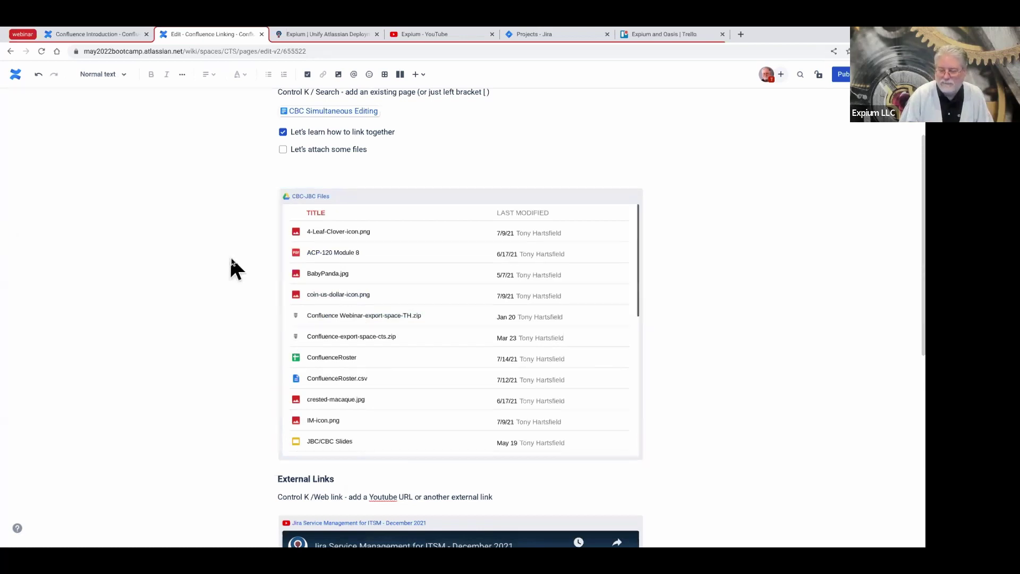
# - Inspect the web link attached to the Expium logo under "Links on an Image" and publish the page
pyautogui.scroll(-5, 228, 257)
pyautogui.scroll(-3, 228, 255)
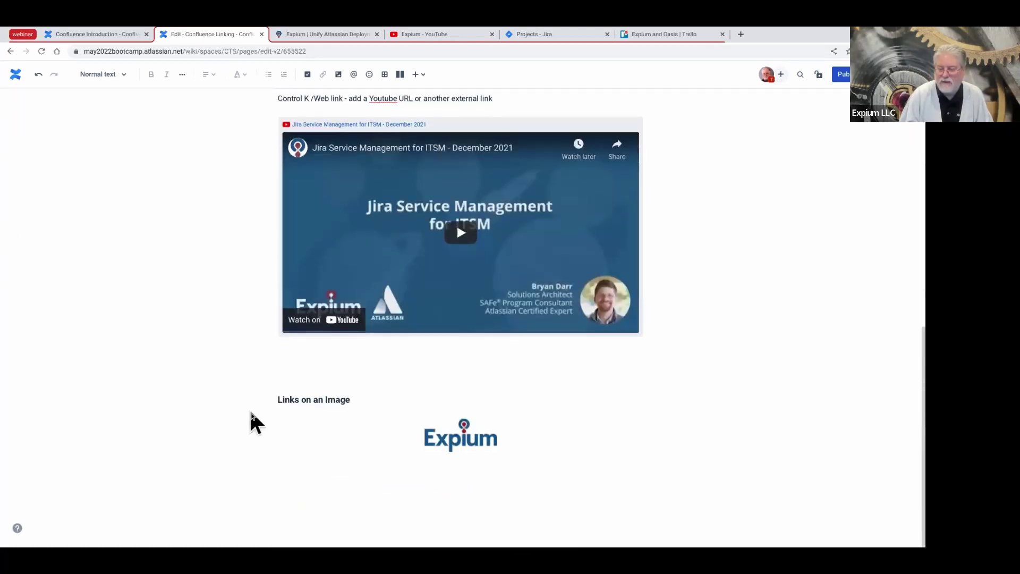
pyautogui.click(461, 441)
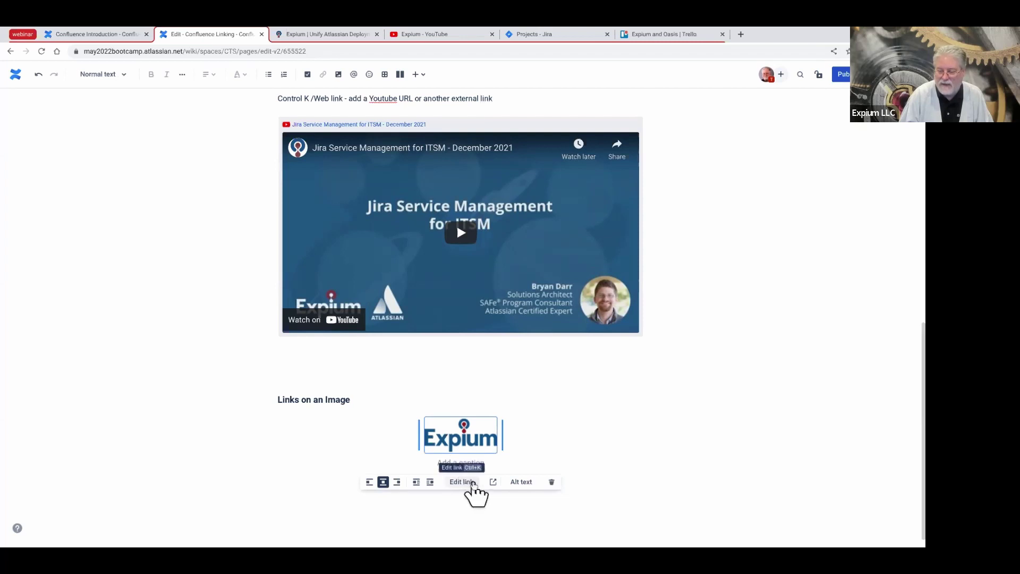
pyautogui.click(463, 482)
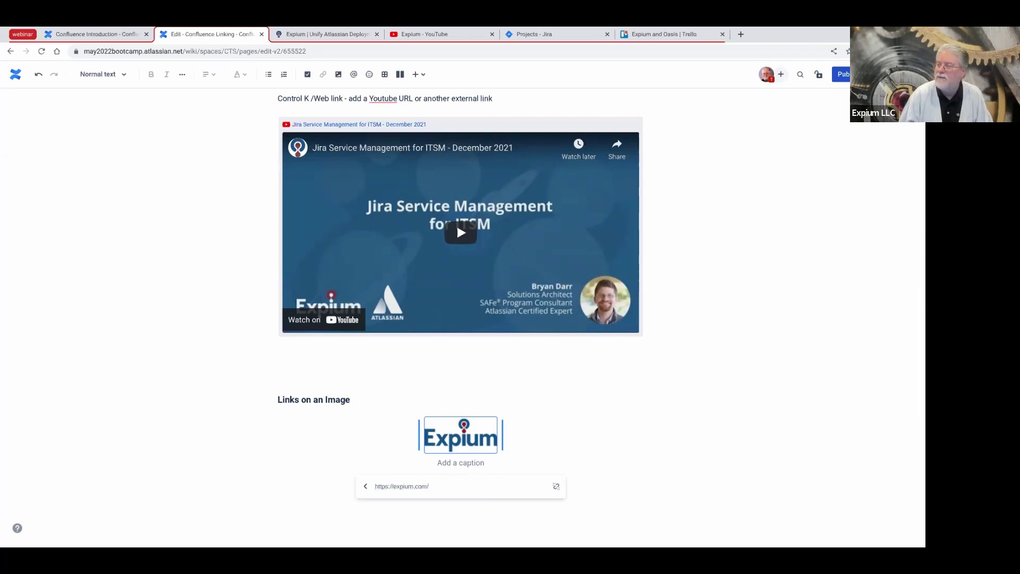
pyautogui.click(843, 75)
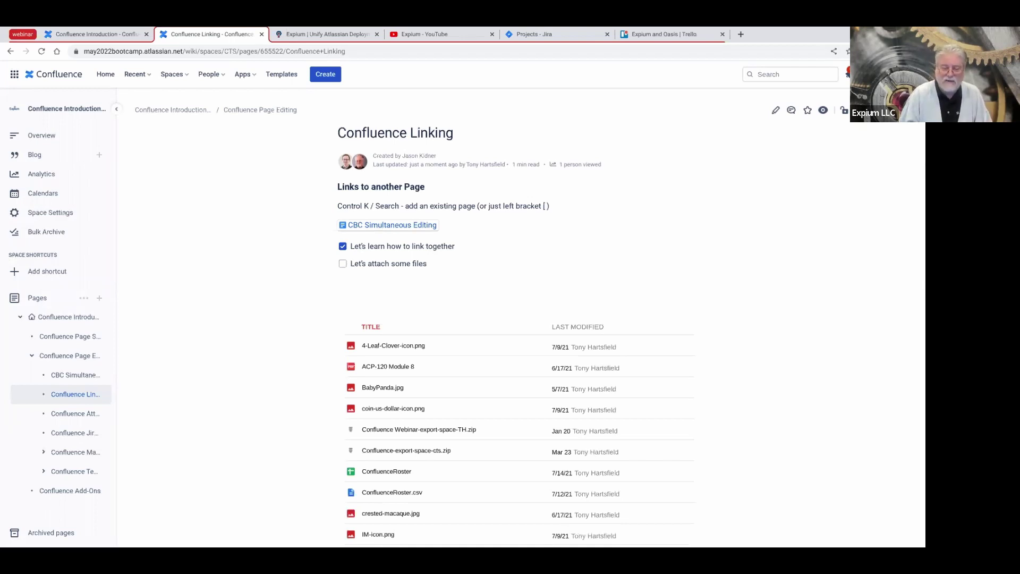
# - Open the Confluence Attachments page and examine its inline attachment, attachment macro and gallery macro
pyautogui.click(69, 413)
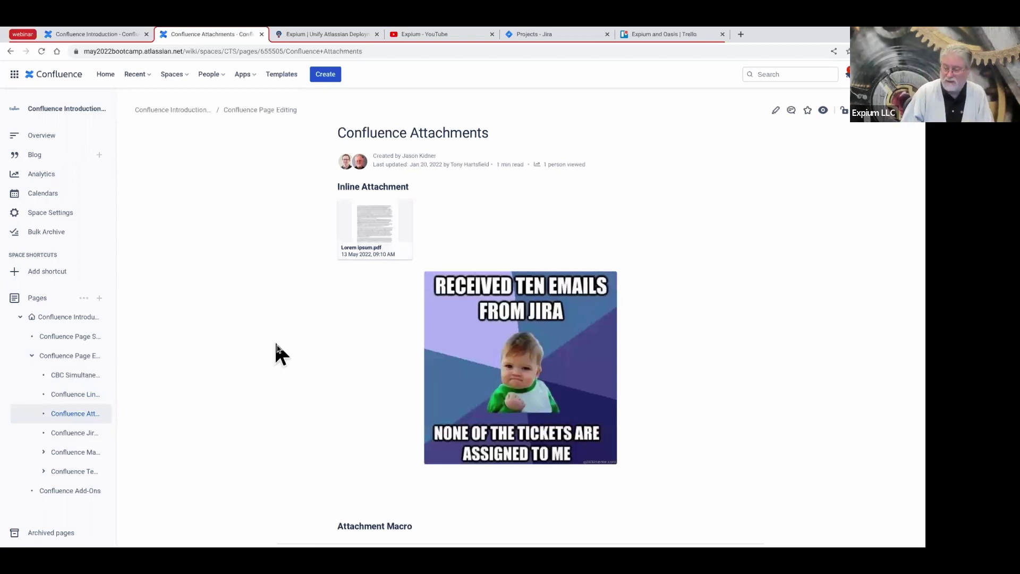
pyautogui.scroll(-1, 272, 335)
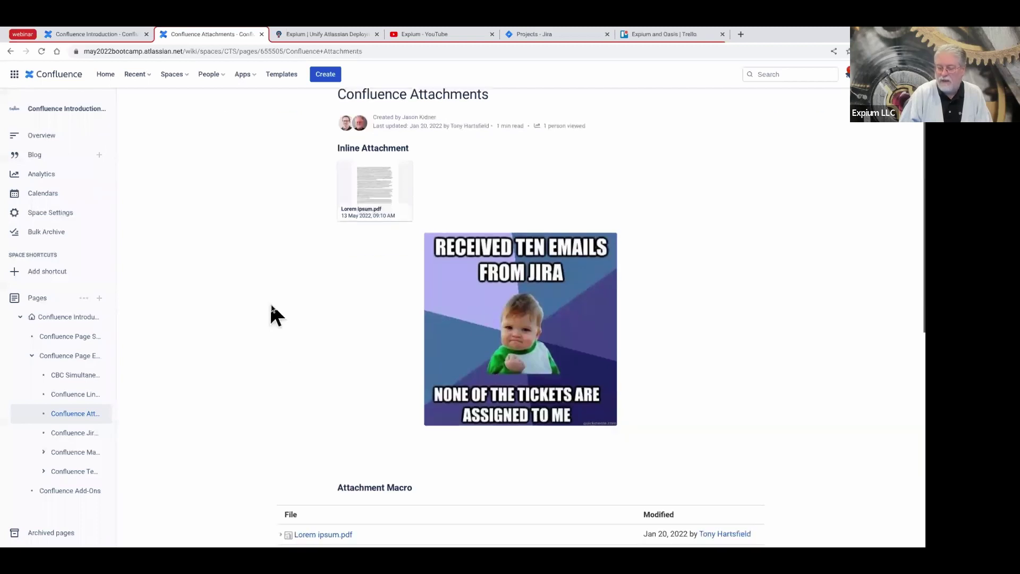
pyautogui.scroll(1, 270, 308)
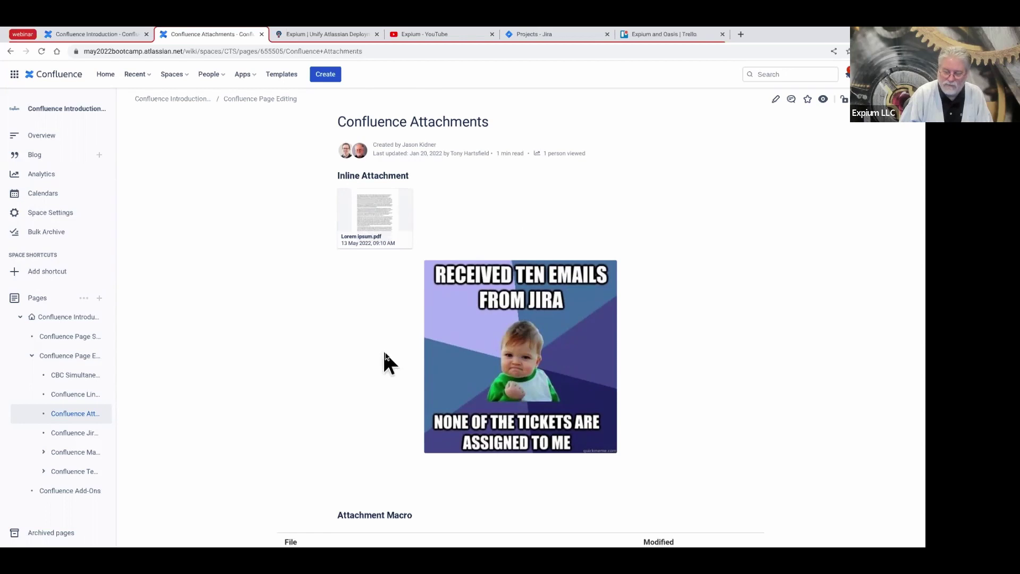
pyautogui.scroll(-4, 238, 268)
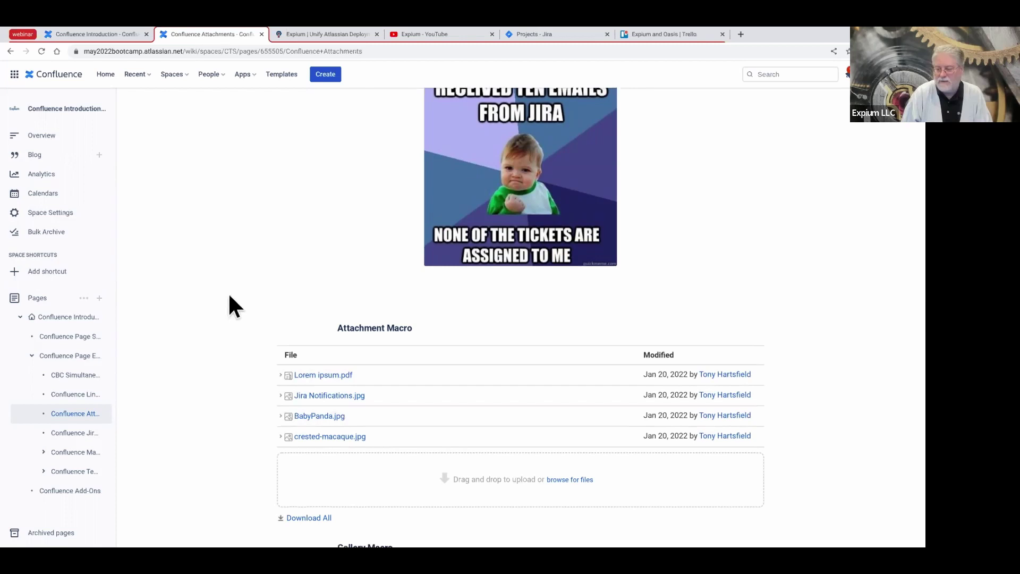
pyautogui.scroll(-1, 230, 297)
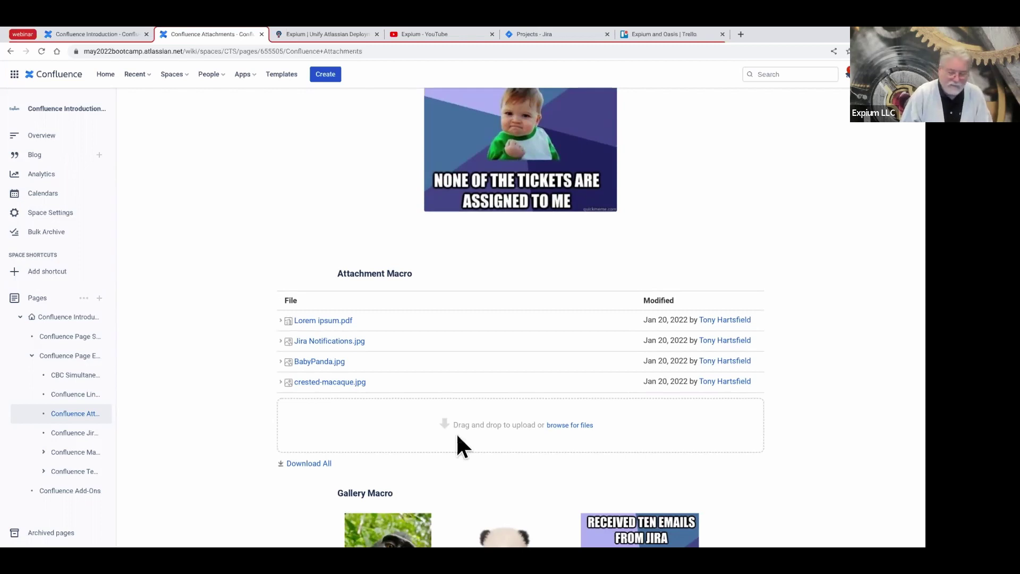
pyautogui.scroll(-3, 456, 432)
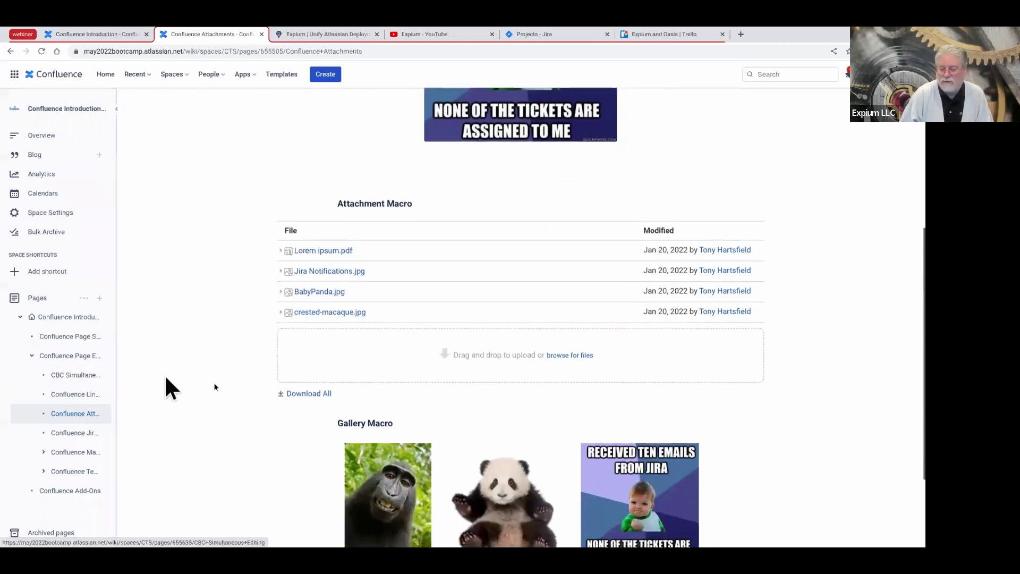
pyautogui.moveTo(58, 375)
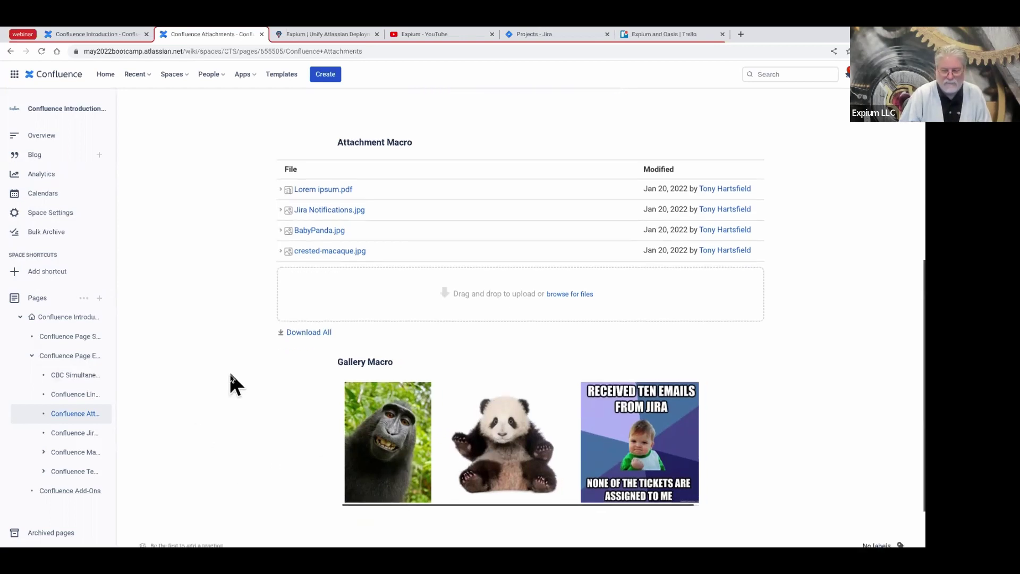
pyautogui.scroll(1, 230, 372)
pyautogui.scroll(2, 226, 362)
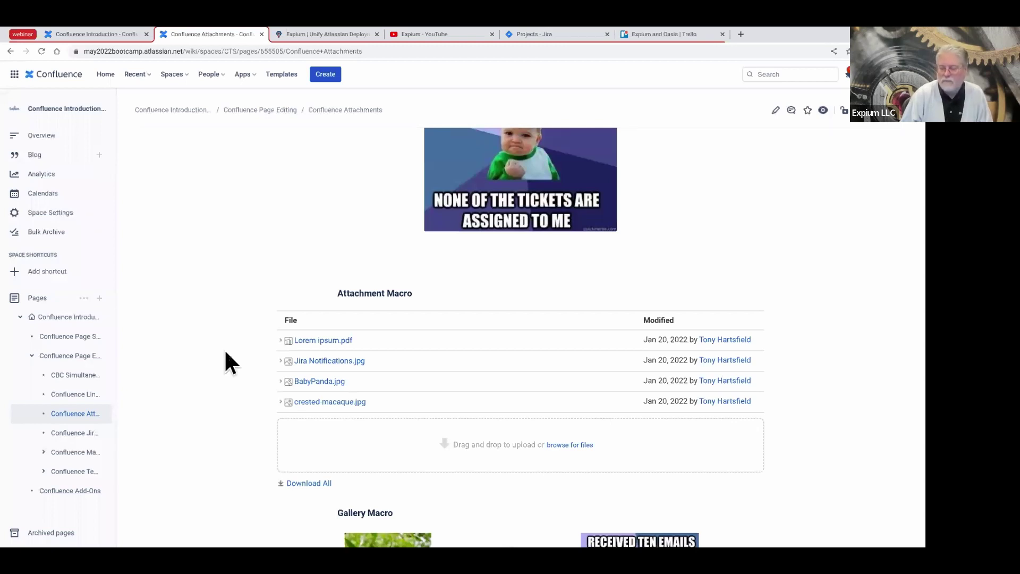
# - View the gallery macro on the attachments page, and open the Confluence Linking page to examine its embedded files, video and linked image
pyautogui.scroll(-3, 223, 324)
pyautogui.scroll(-1, 223, 320)
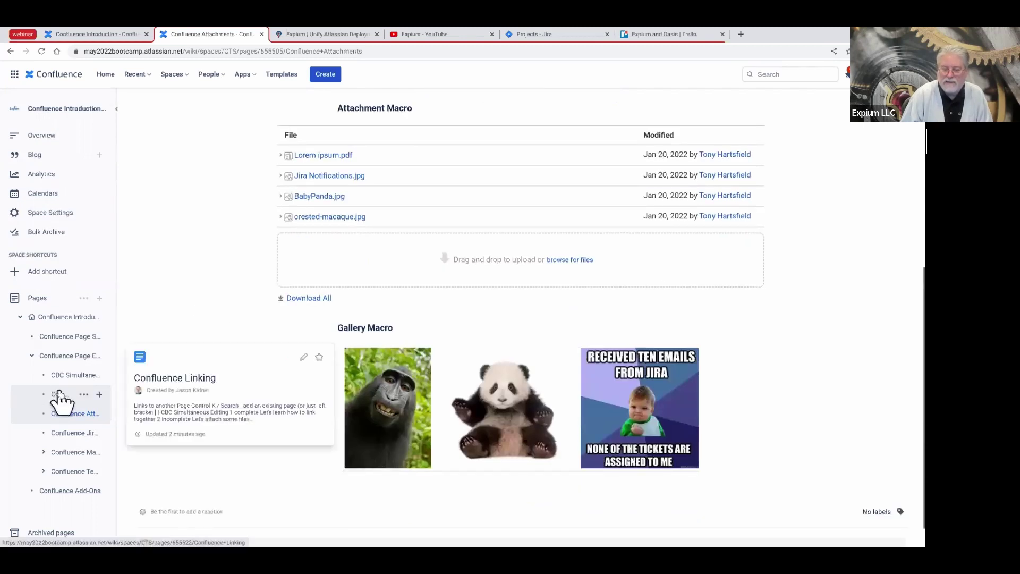
pyautogui.click(58, 394)
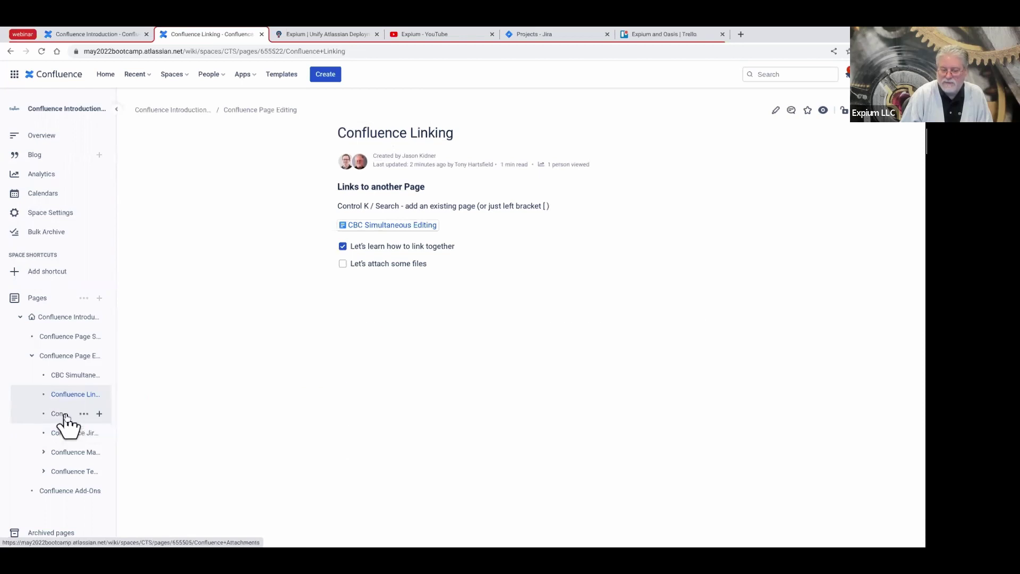
pyautogui.moveTo(65, 417)
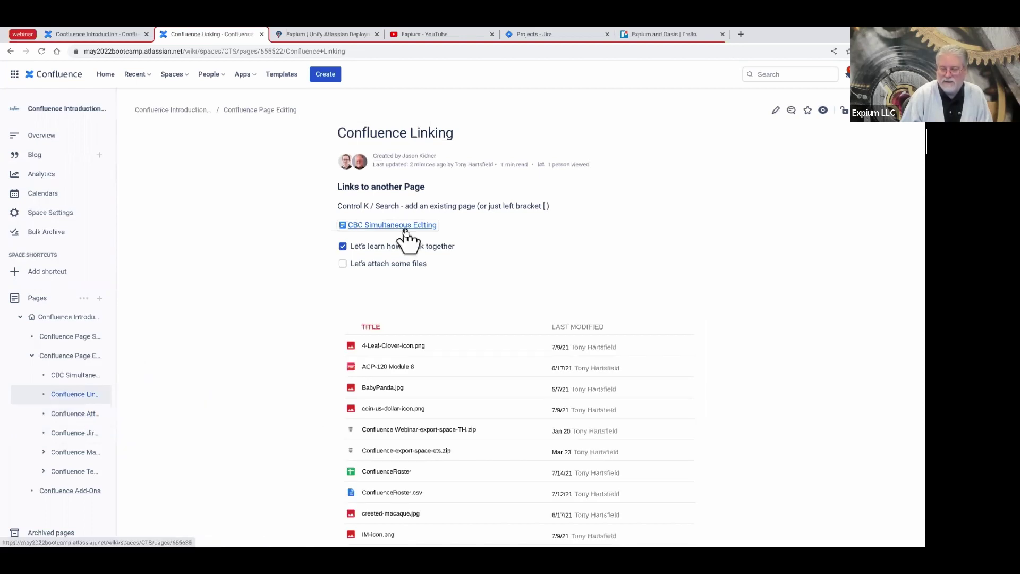
pyautogui.scroll(-10, 255, 342)
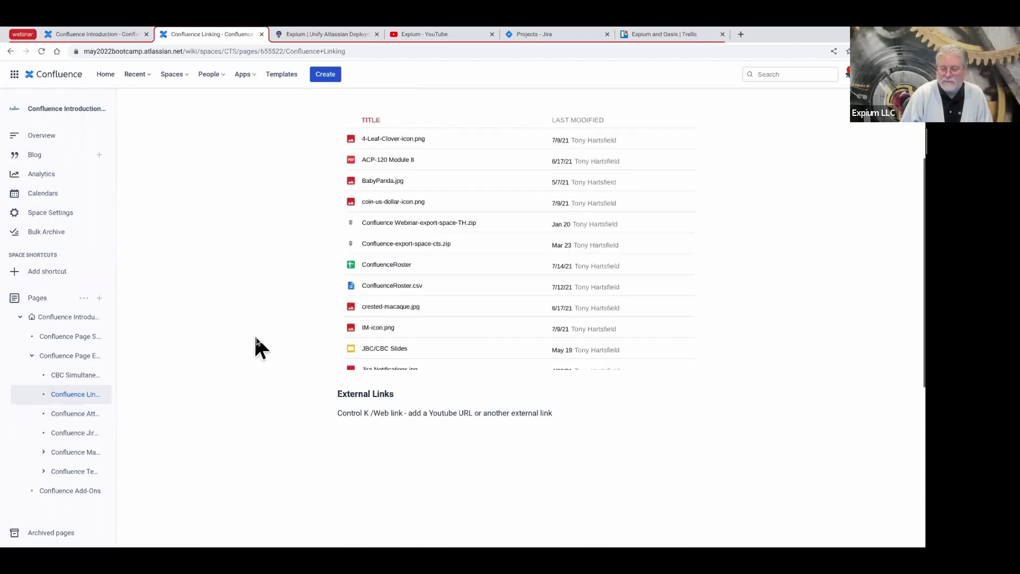
pyautogui.scroll(-1, 256, 342)
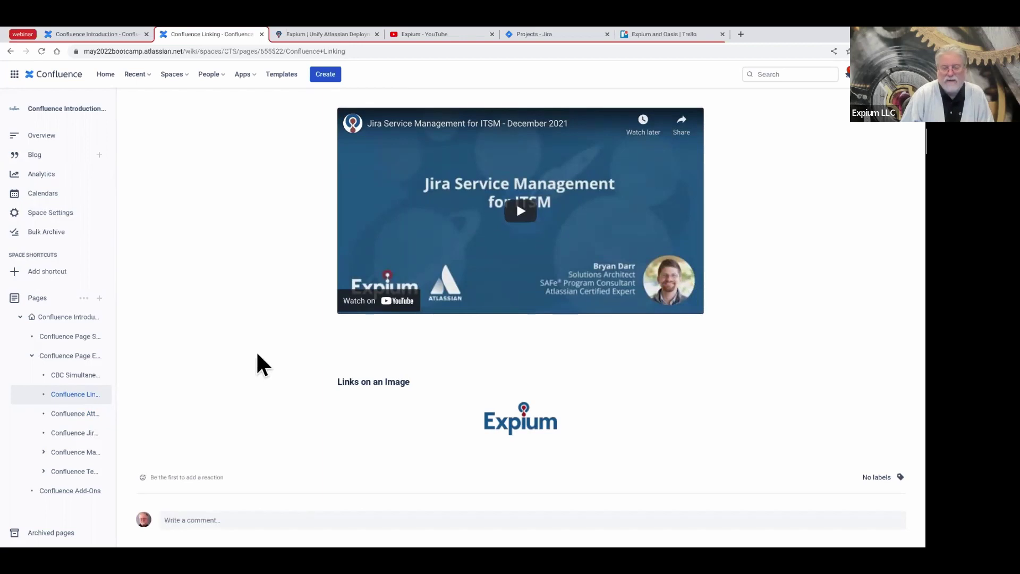
# - Return to the Confluence Attachments page and review its inline attachments and the attachment macro's file list
pyautogui.click(53, 417)
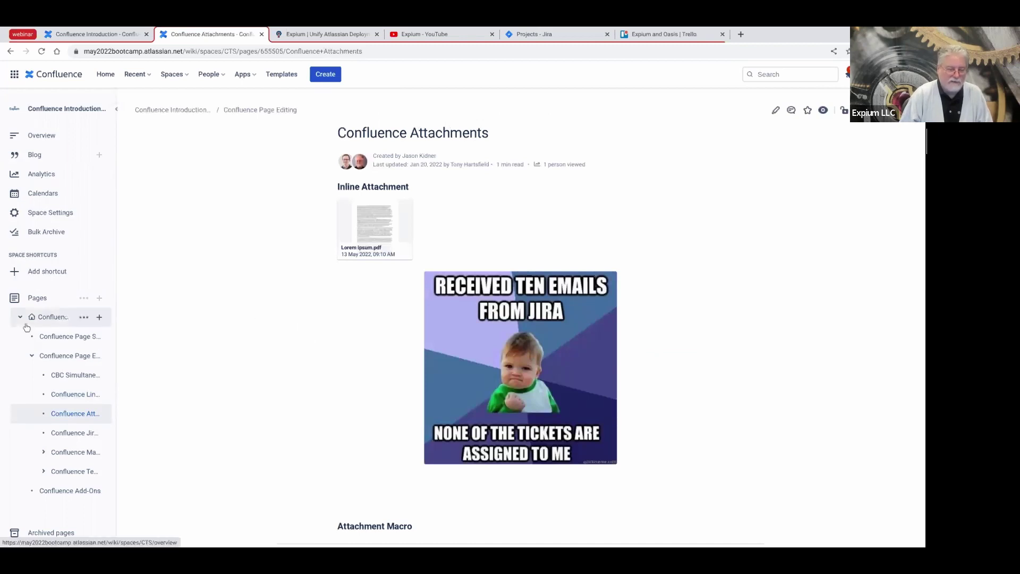
pyautogui.moveTo(27, 327)
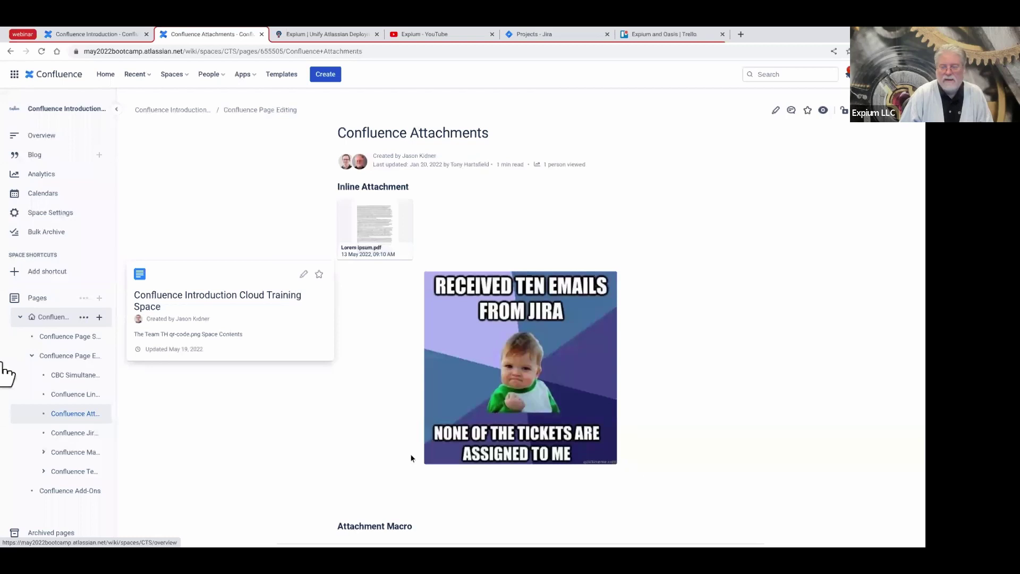
pyautogui.scroll(-4, 255, 416)
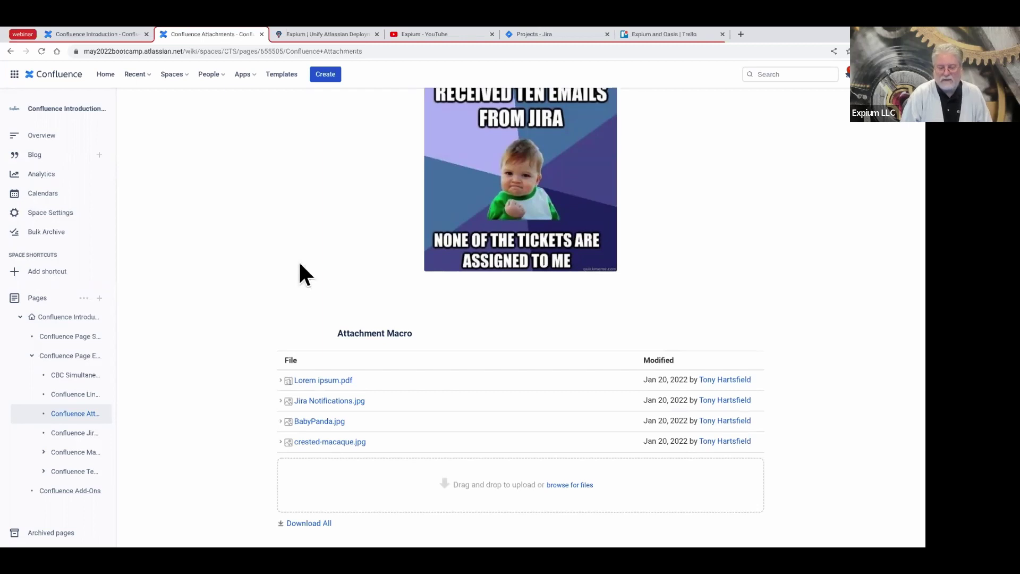
# - Open the Page Tree and Children Display page under Confluence Macros and examine its page tree and children display macros
pyautogui.click(43, 452)
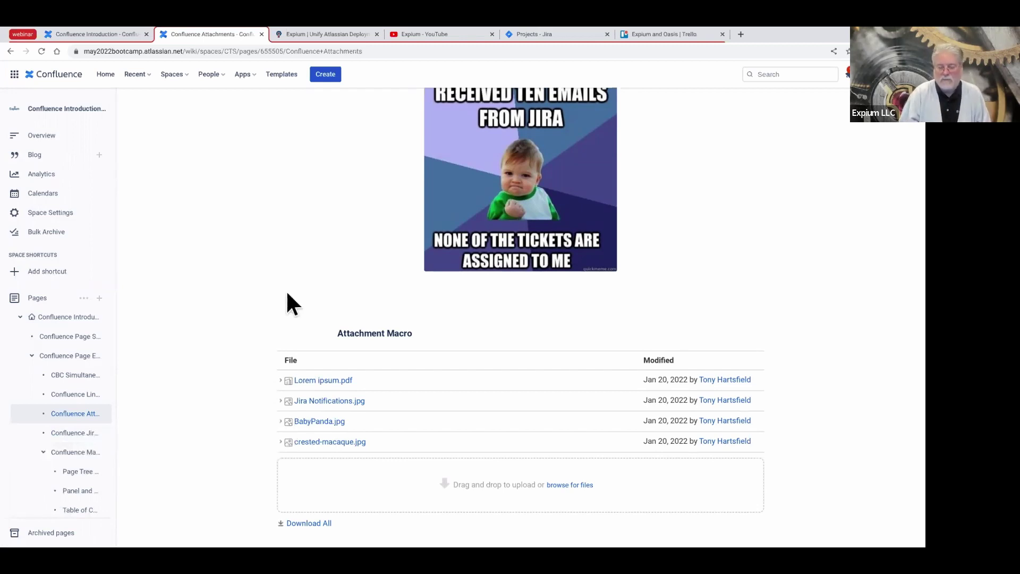
pyautogui.click(65, 473)
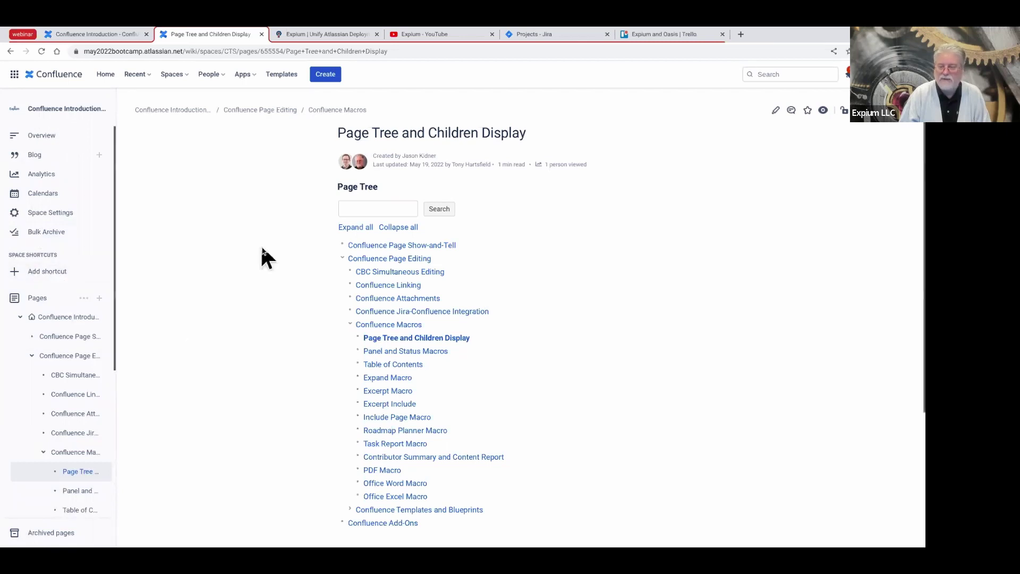
pyautogui.scroll(-1, 262, 257)
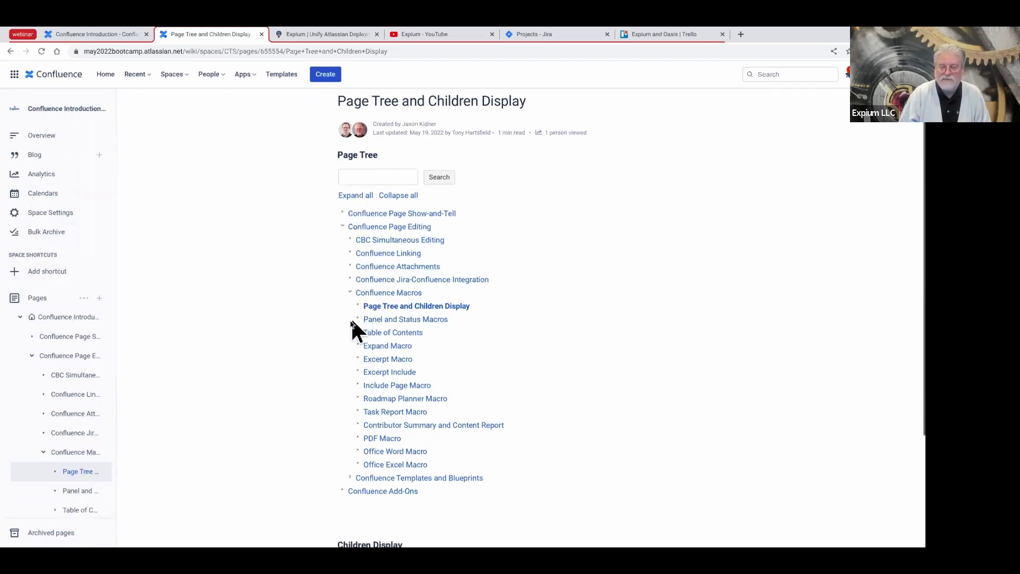
pyautogui.scroll(1, 207, 269)
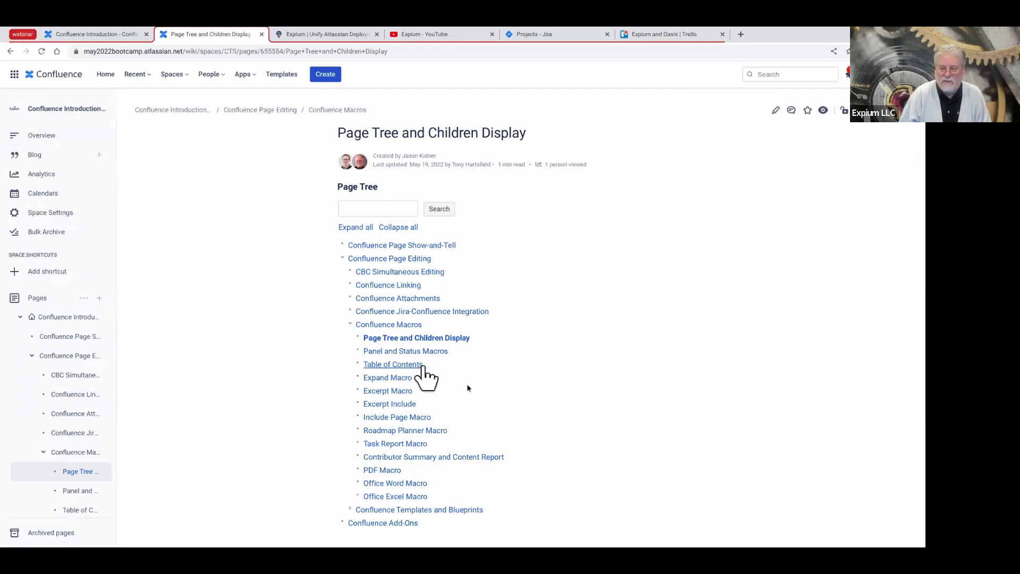
pyautogui.scroll(-4, 202, 330)
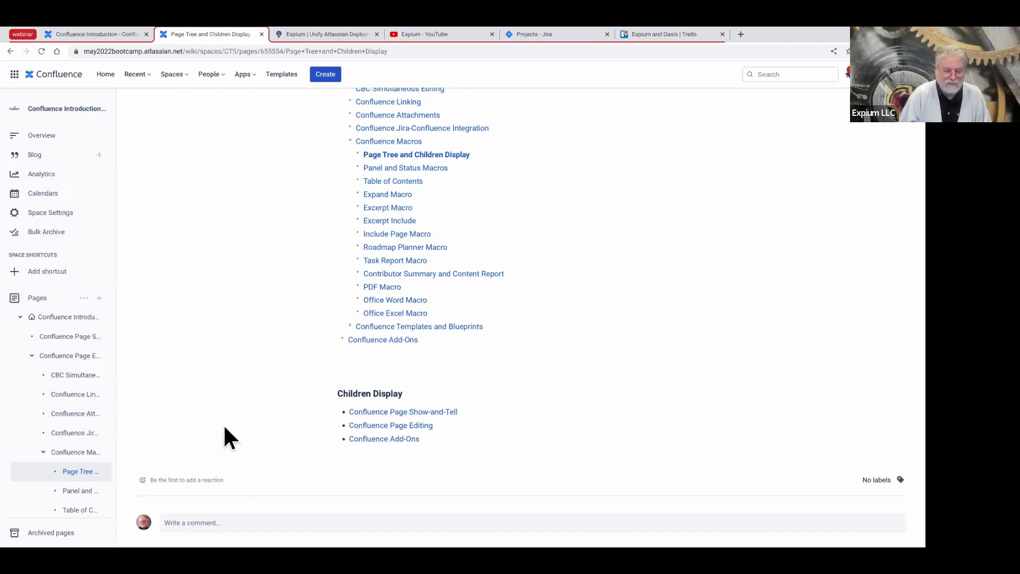
pyautogui.moveTo(94, 431)
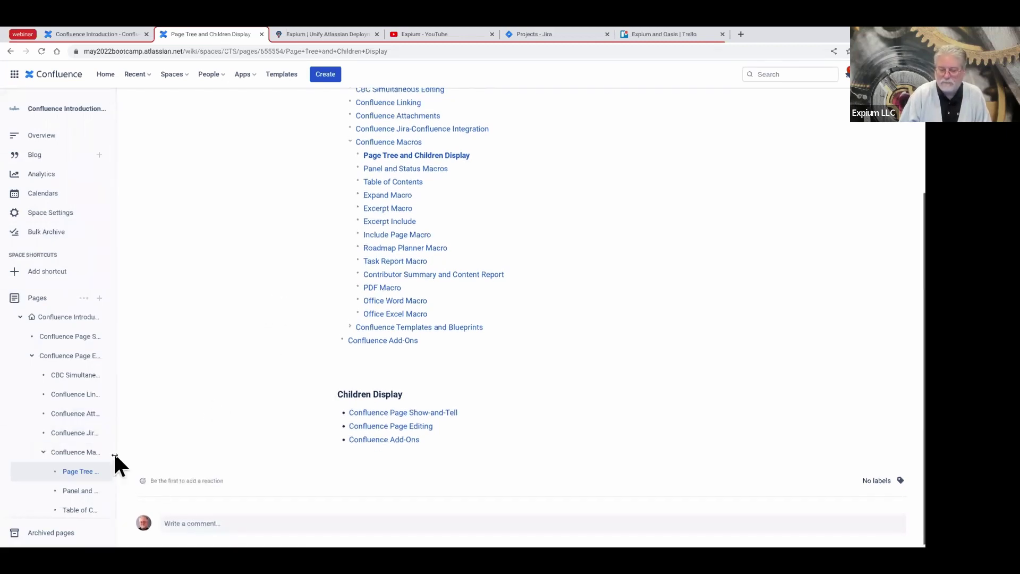
# - Open the Panel and Status Macros page for editing
pyautogui.click(67, 492)
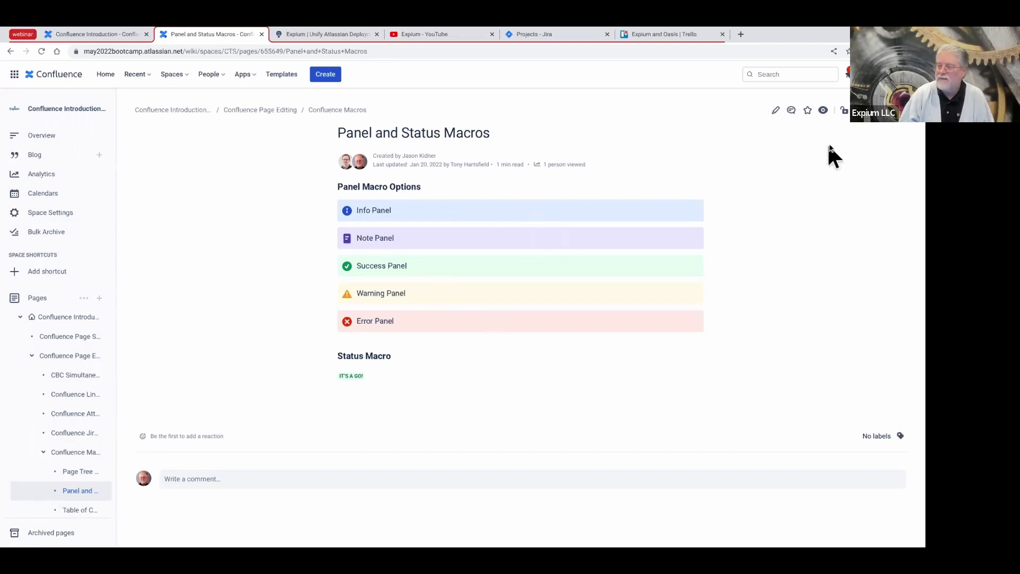
pyautogui.click(775, 111)
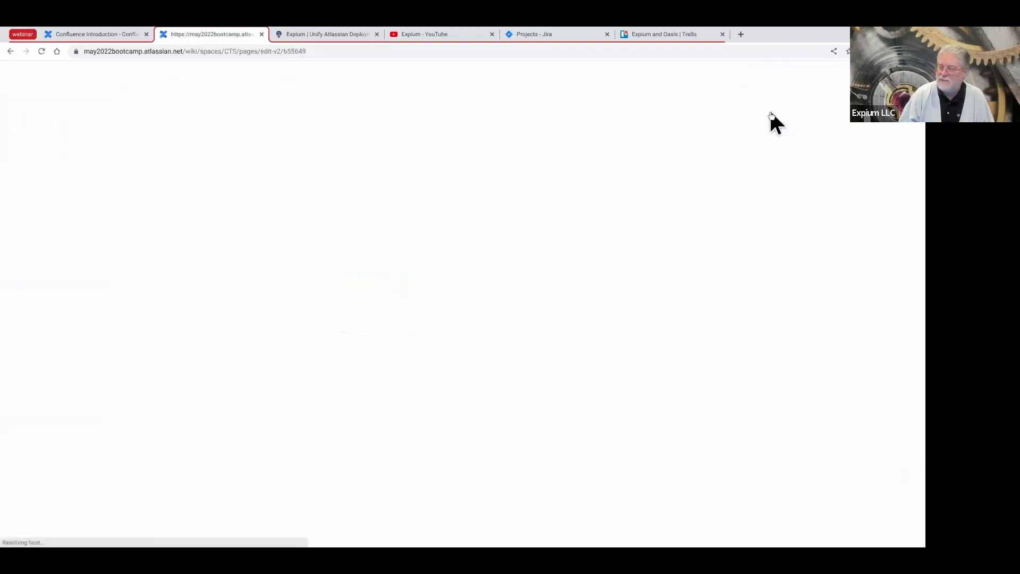
# - Try the note, success, warning and error styles on the Info Panel, and restore its info style
pyautogui.click(381, 194)
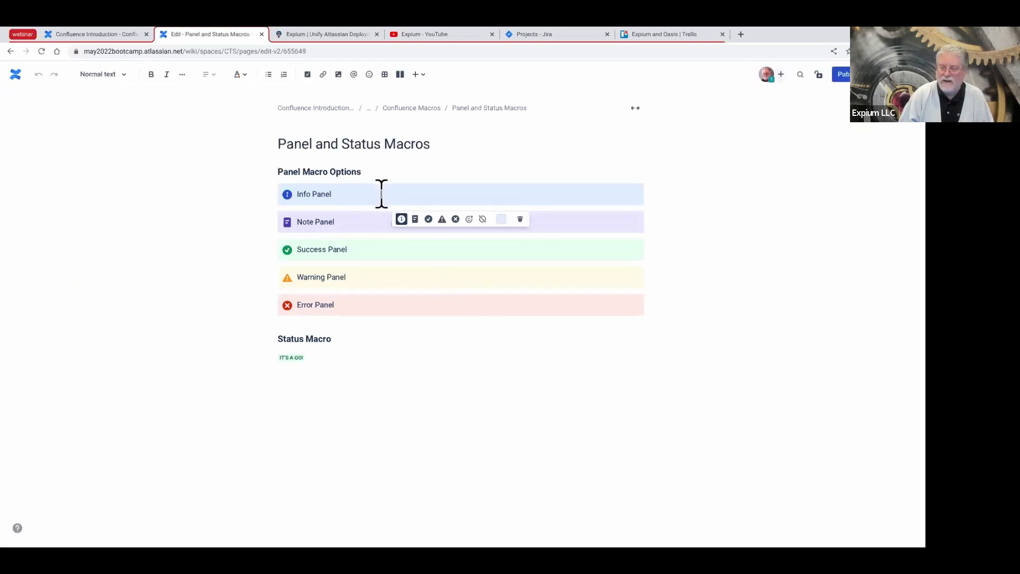
pyautogui.click(414, 221)
pyautogui.click(427, 222)
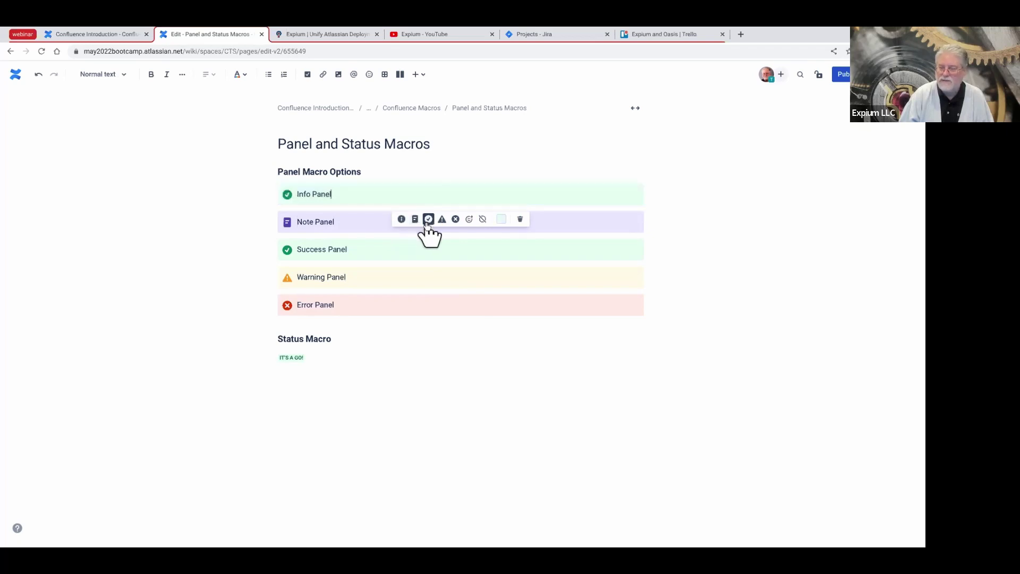
pyautogui.click(443, 222)
pyautogui.click(456, 221)
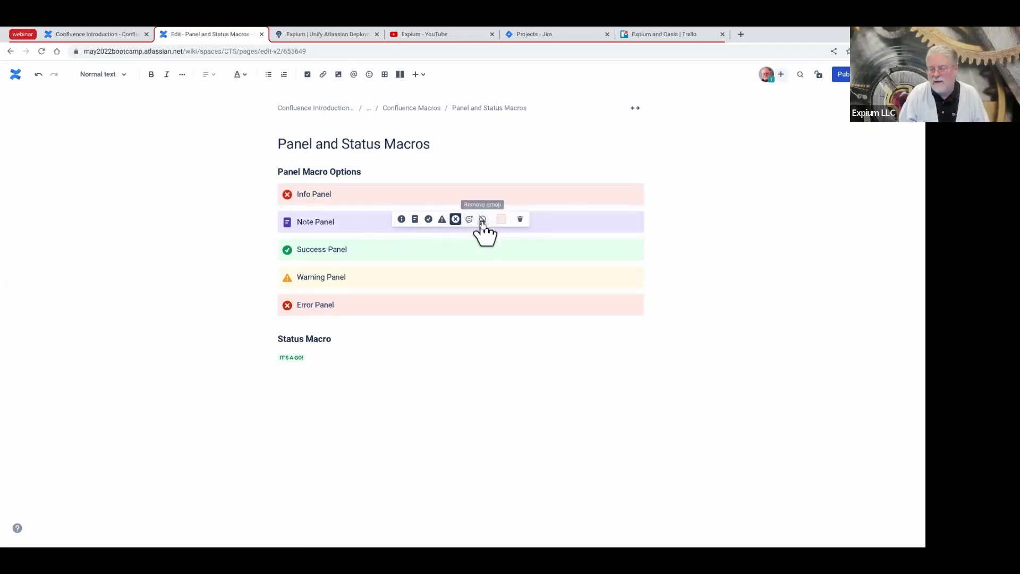
pyautogui.click(401, 219)
pyautogui.click(425, 393)
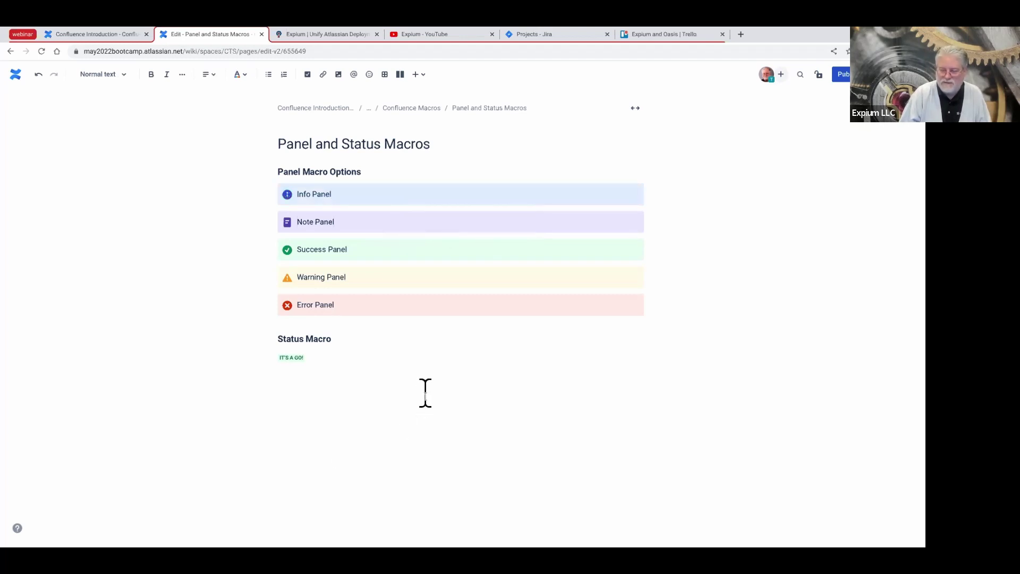
# - View the text and colour options of the "IT'S A GO!" status macro and publish the page
pyautogui.click(285, 357)
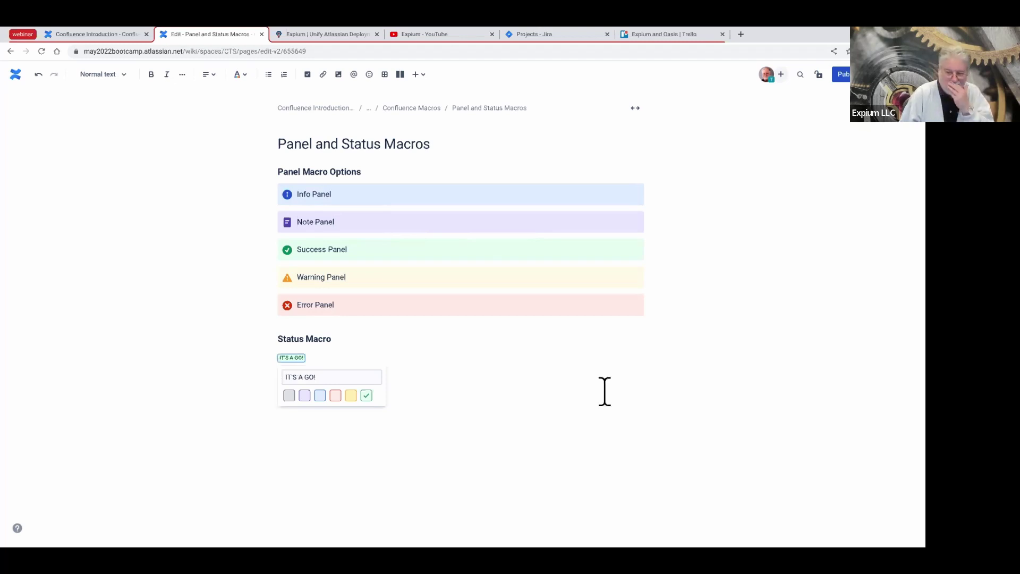
pyautogui.click(464, 396)
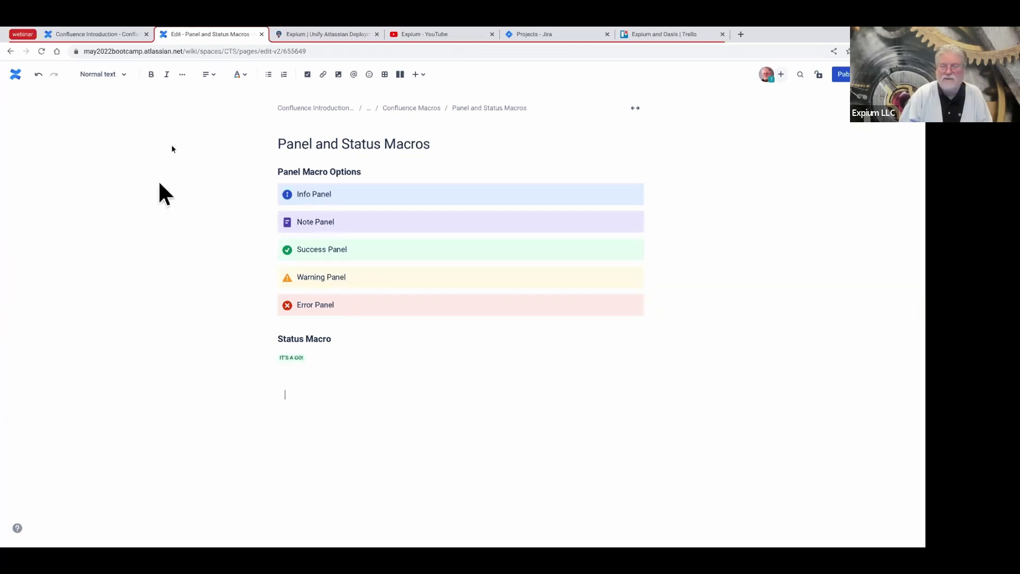
pyautogui.click(840, 74)
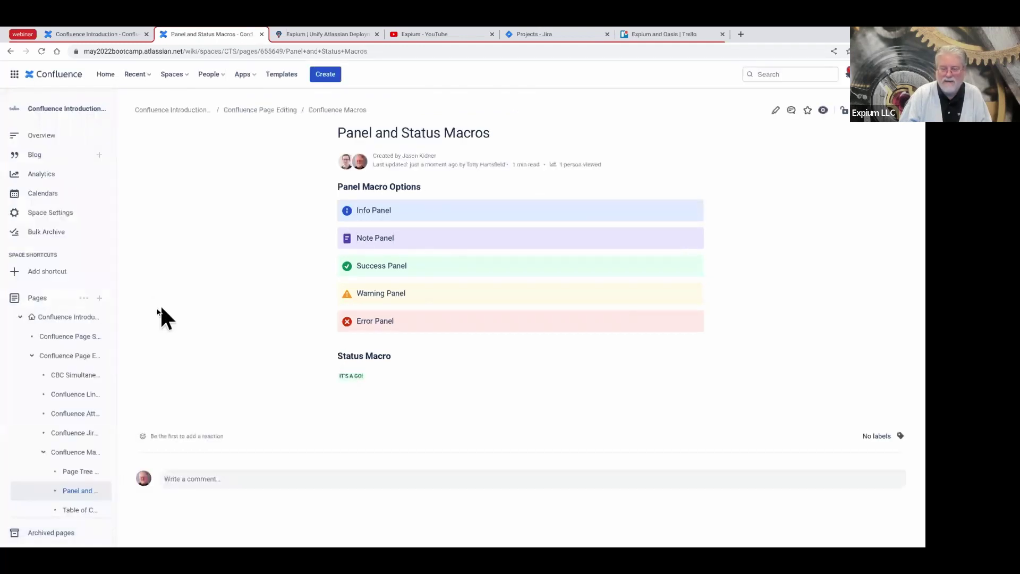
# - Open the Table of Contents page under Confluence Macros and examine its linked list of section headings
pyautogui.scroll(-2, 50, 307)
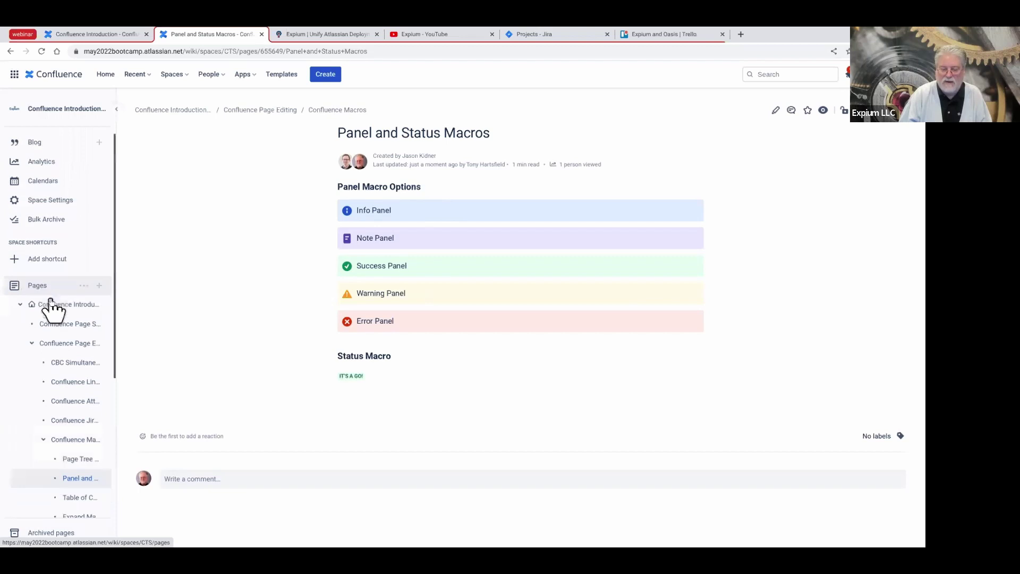
pyautogui.scroll(-1, 50, 308)
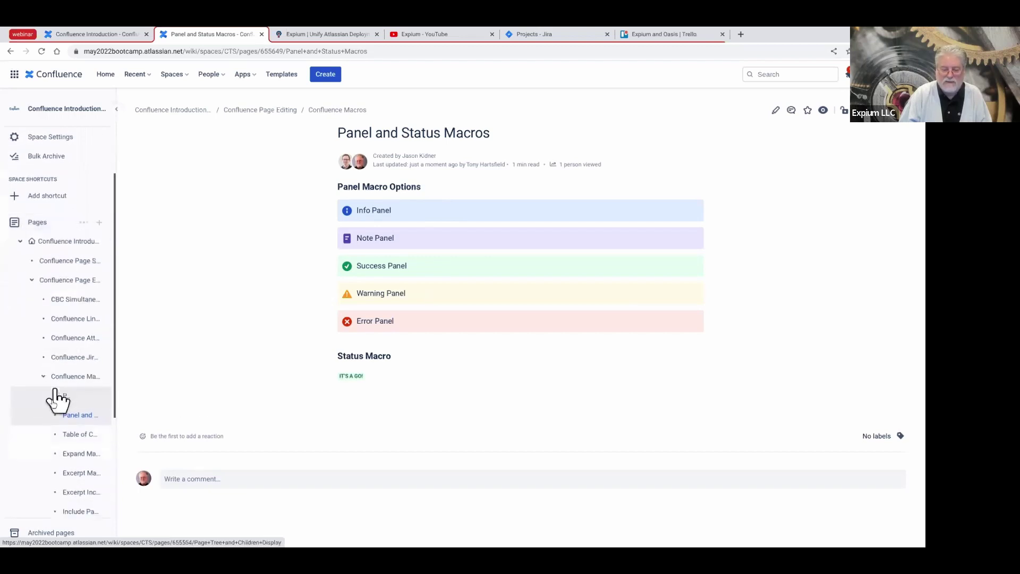
pyautogui.click(66, 439)
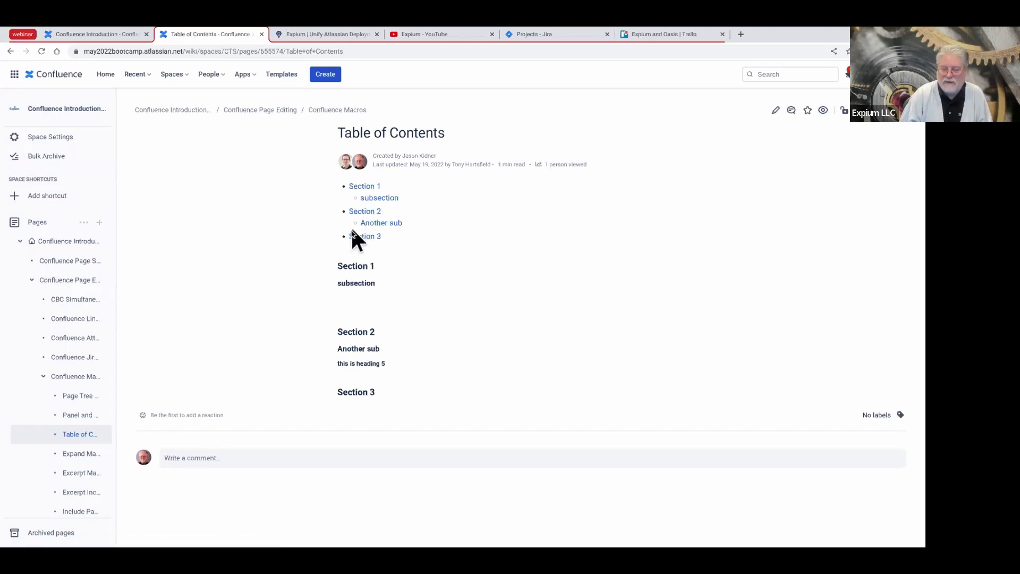
# - Open the Expand Macro page, and reveal and collapse its "Click to view Statement of Work" section
pyautogui.click(68, 458)
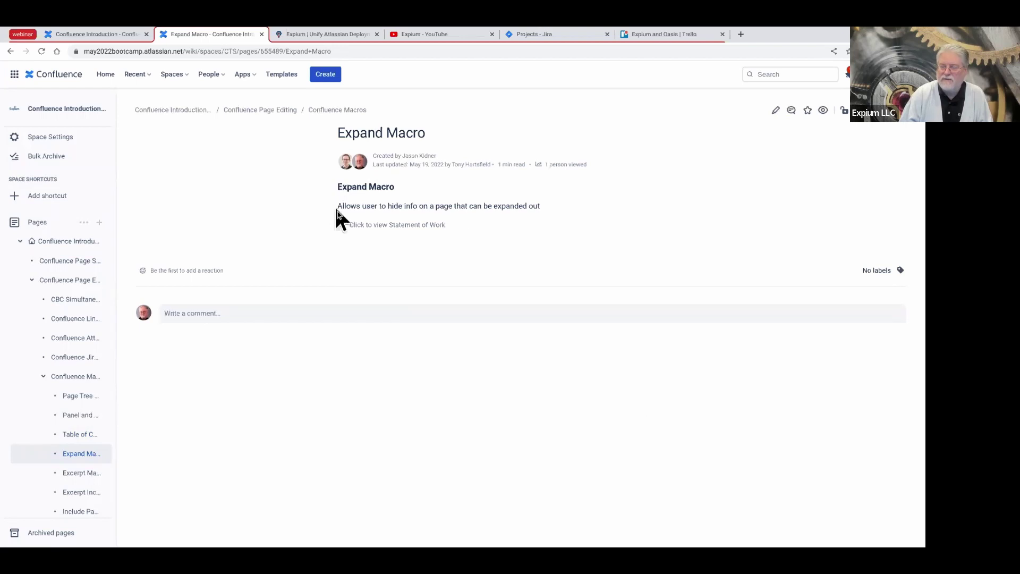
pyautogui.click(339, 227)
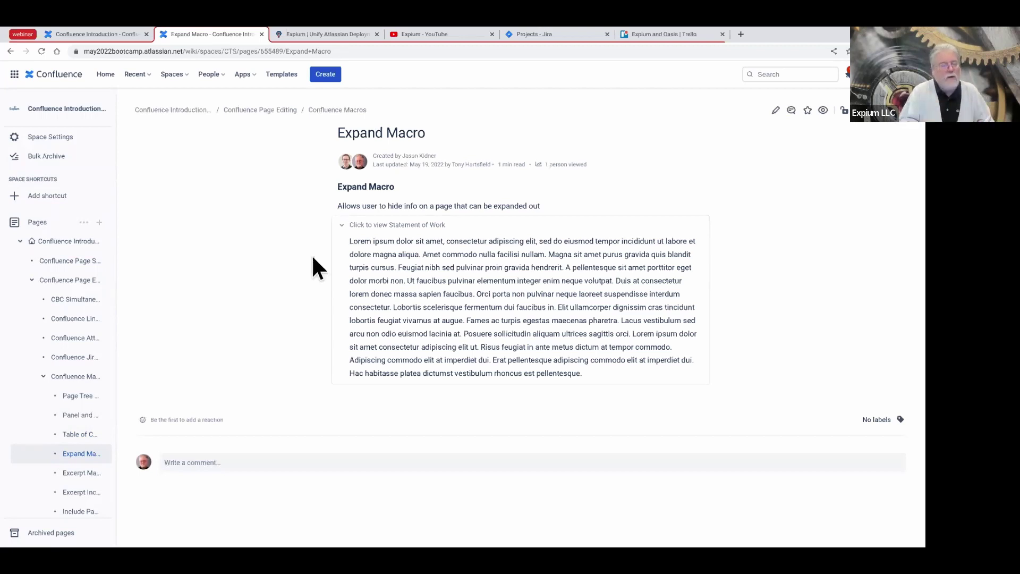
pyautogui.click(344, 226)
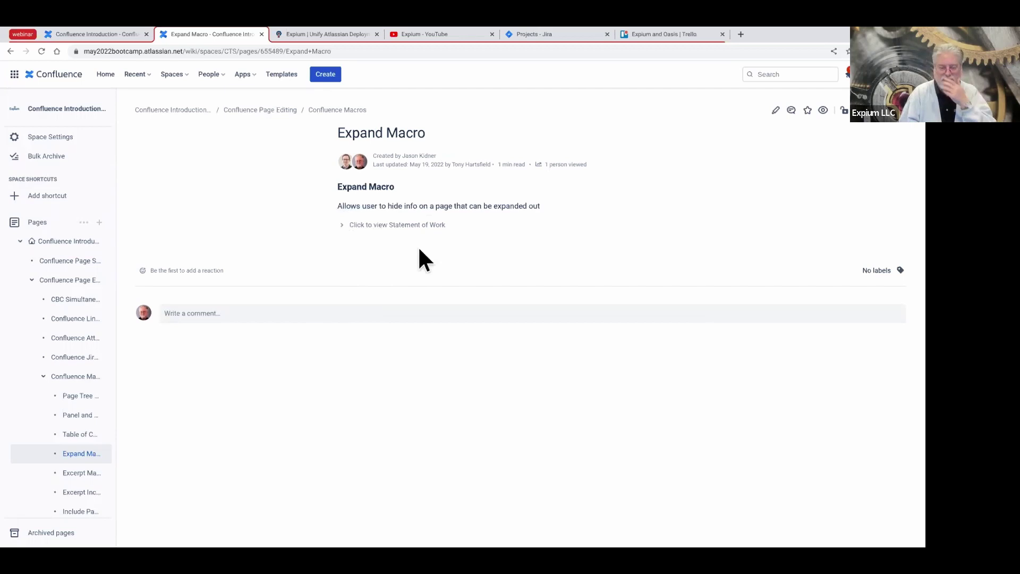
# - Open the Excerpt Macro page and the Excerpt Include page to compare the excerpt with its inclusion on another page
pyautogui.click(71, 473)
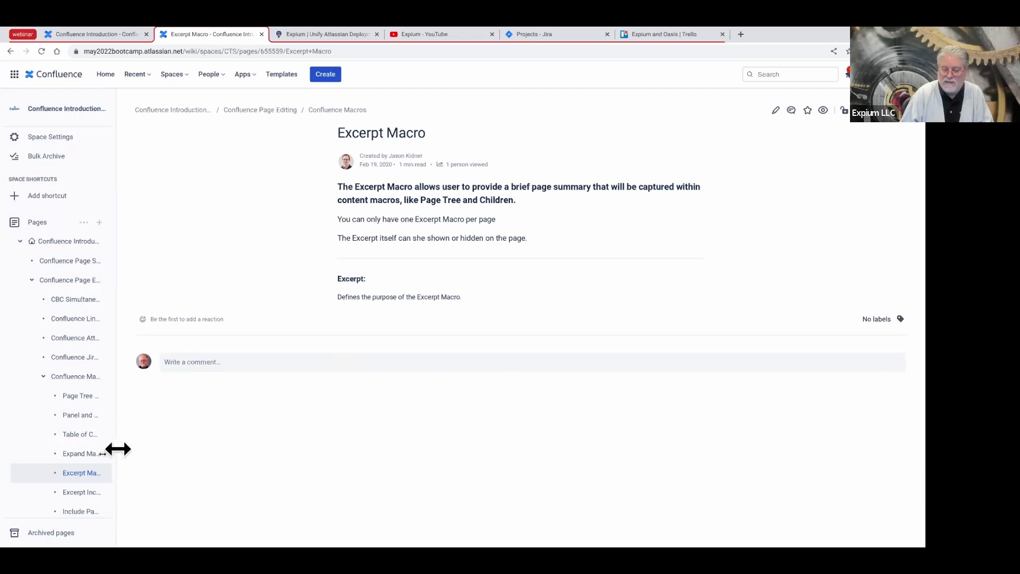
pyautogui.click(72, 494)
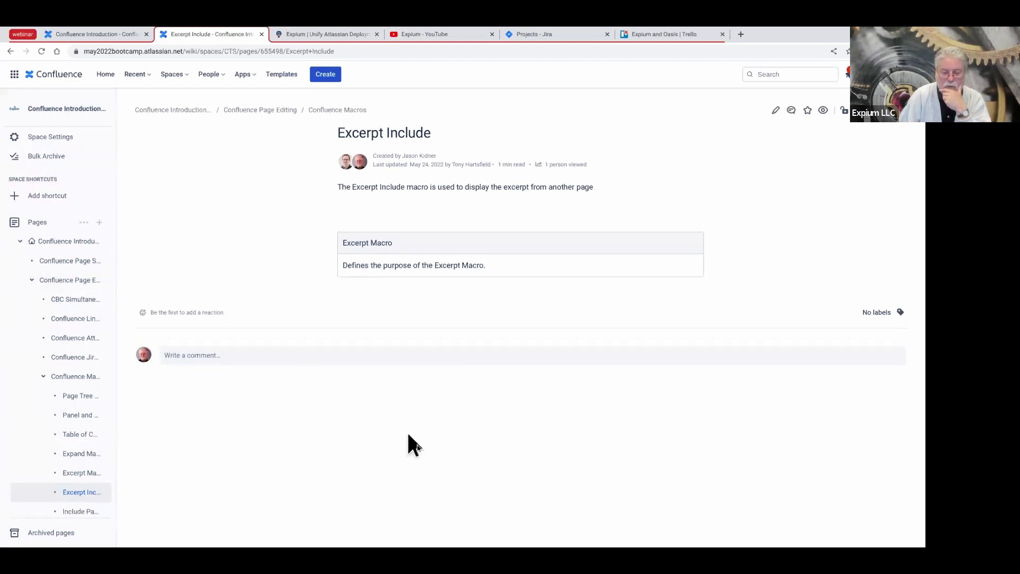
# - Open the Include Page Macro page and examine the content it displays from a separate page
pyautogui.scroll(-2, 74, 352)
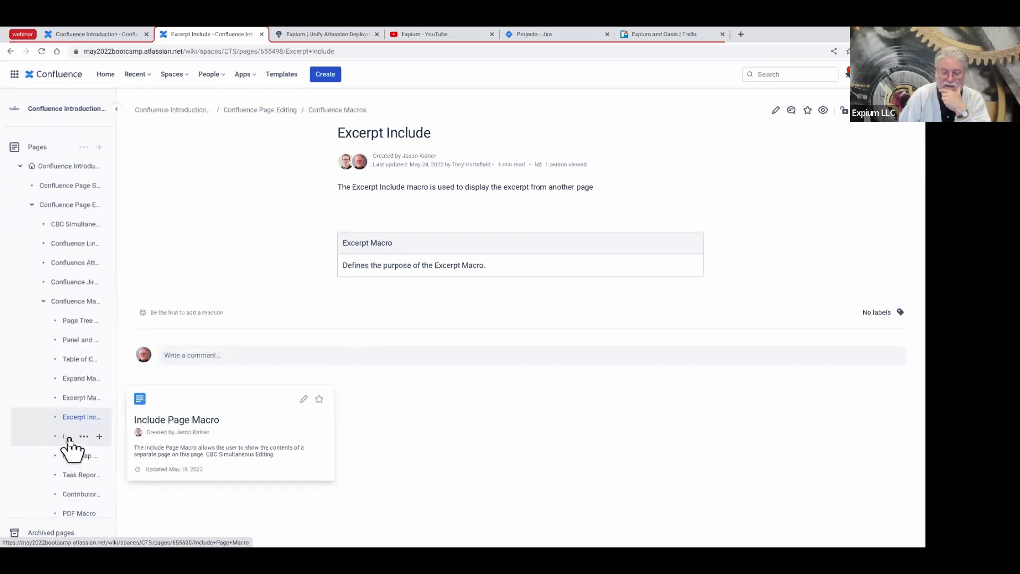
pyautogui.click(68, 440)
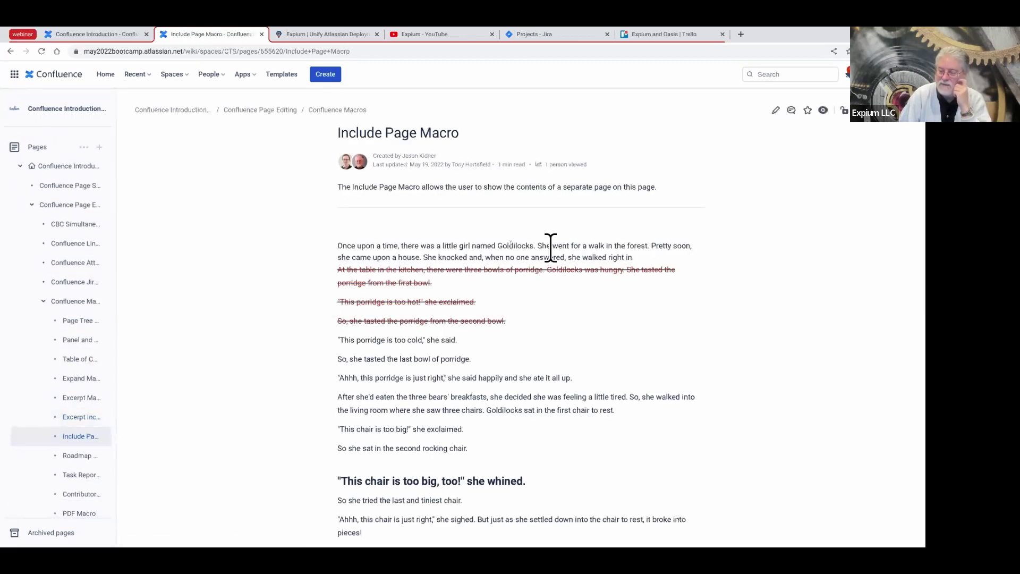
pyautogui.moveTo(50, 192)
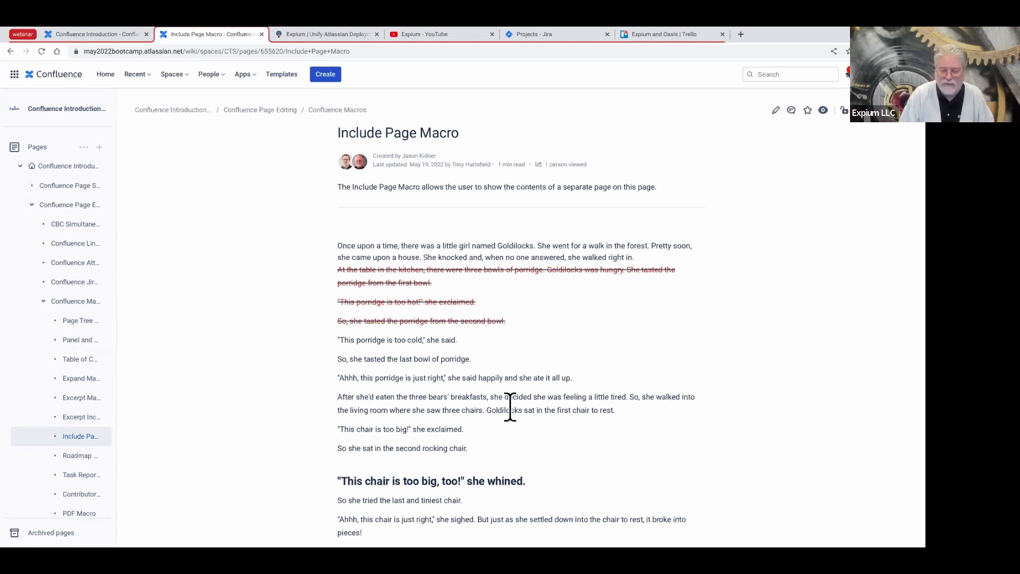
pyautogui.scroll(-1, 69, 415)
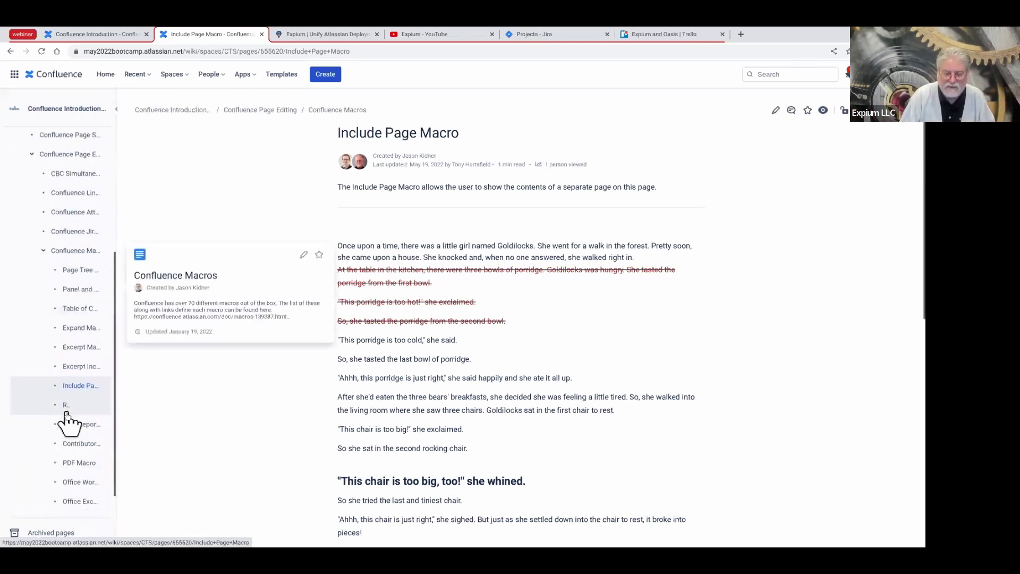
# - Open the Task Report Macro page and the Roadmap Planner Macro page to examine the task list and the roadmap timeline
pyautogui.click(69, 424)
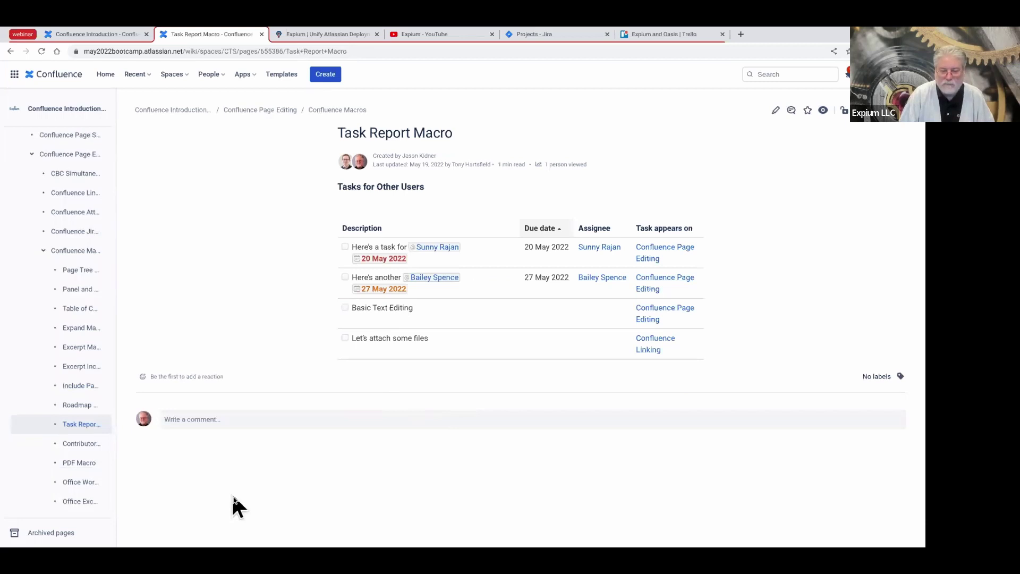
pyautogui.click(65, 404)
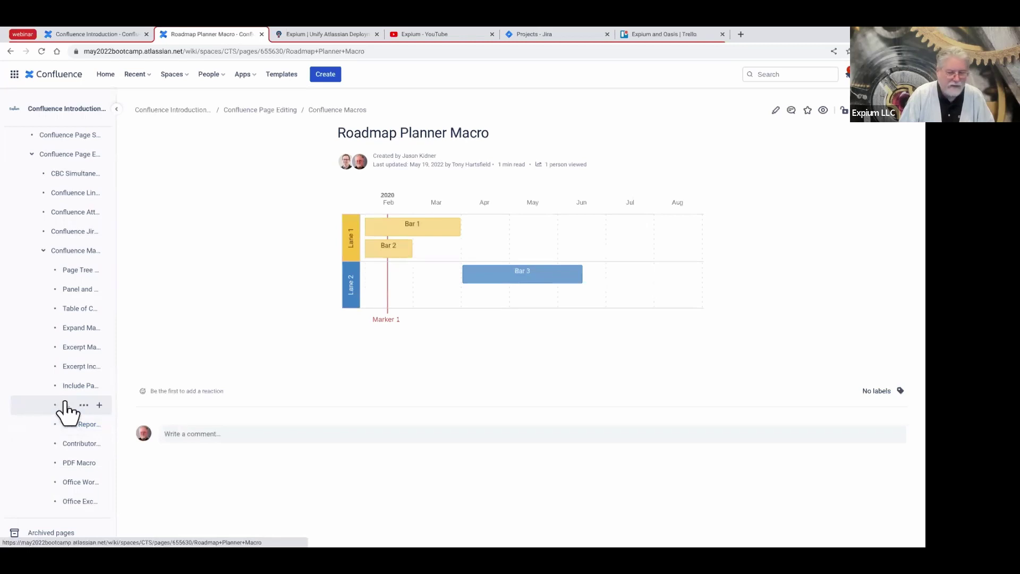
# - Open the PDF Macro page, view its embedded PDF as a full-screen presentation, page forward and back, and exit
pyautogui.click(73, 461)
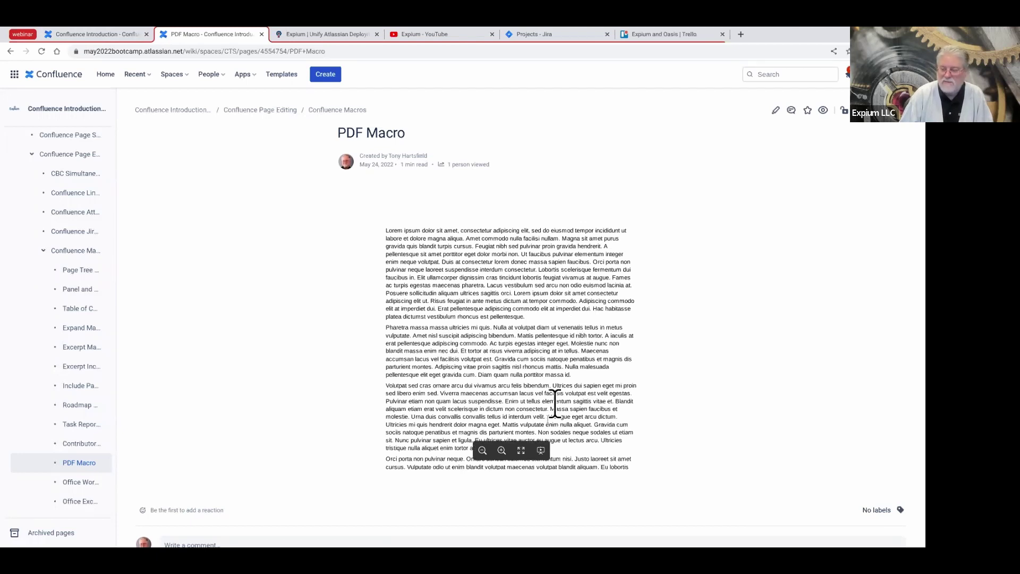
pyautogui.click(541, 451)
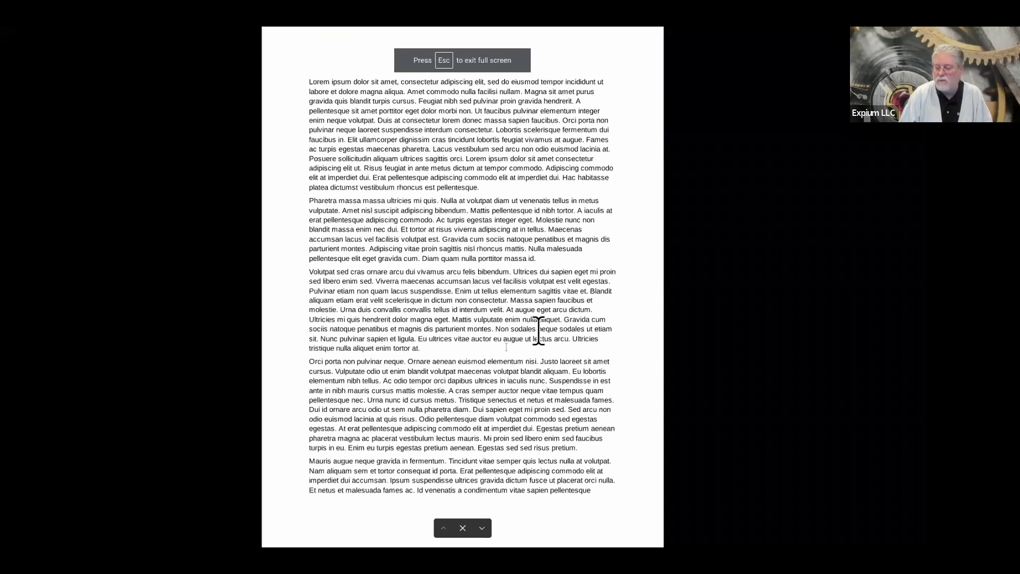
pyautogui.click(485, 527)
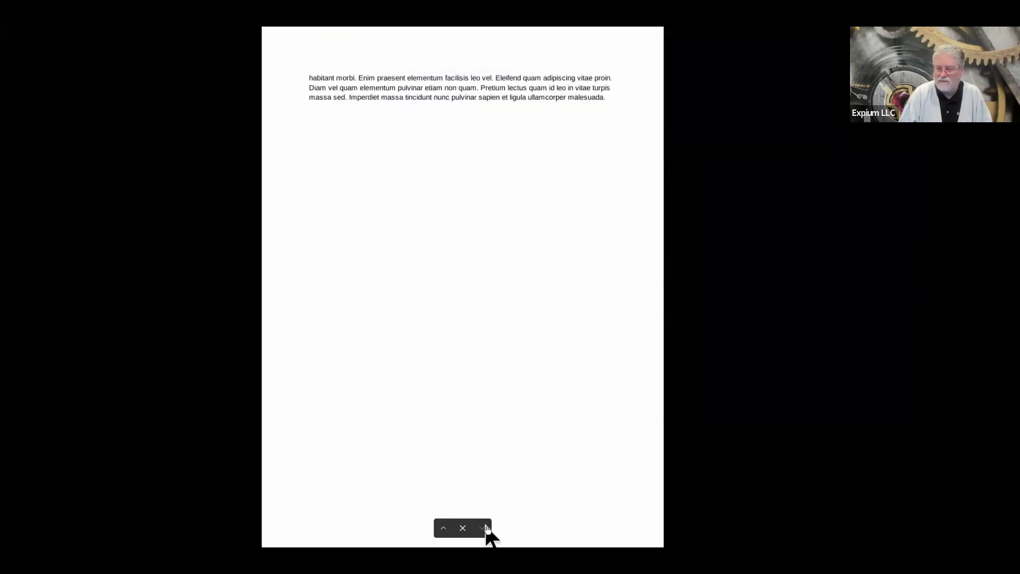
pyautogui.click(441, 531)
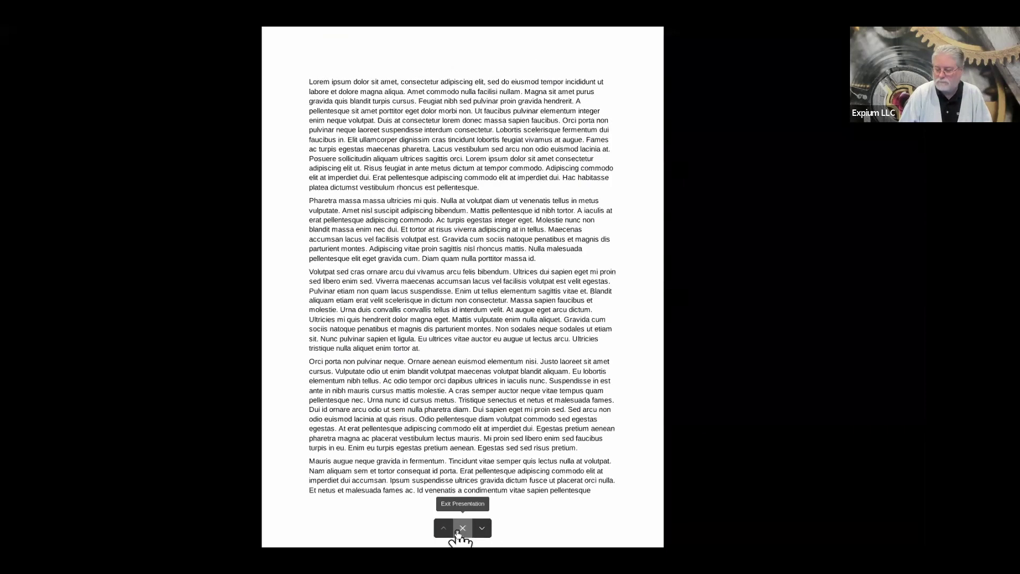
pyautogui.click(462, 529)
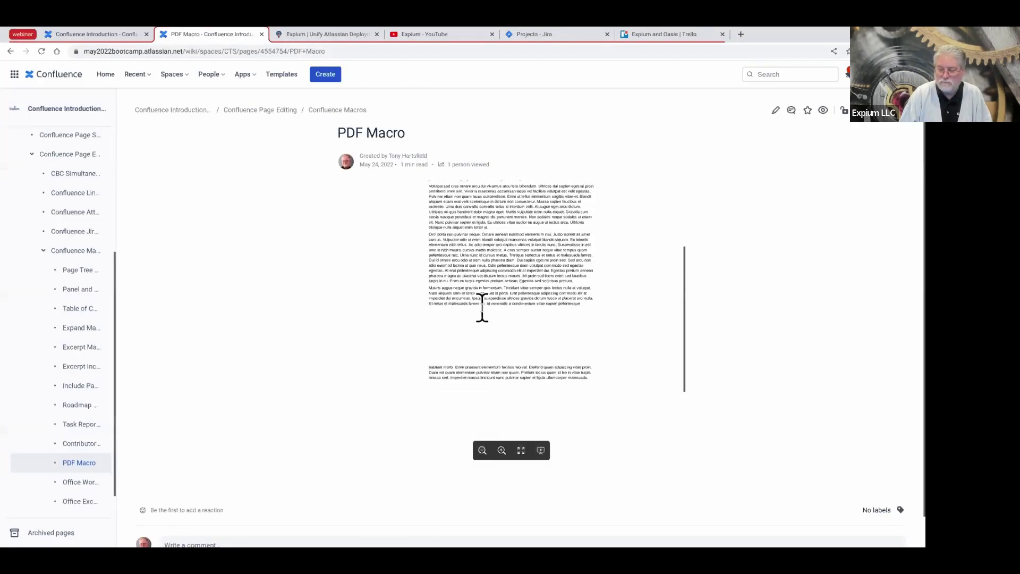
# - Switch to the Confluence Introduction overview page and present the embedded "About Us" slides below the agenda in full screen
pyautogui.click(111, 33)
pyautogui.scroll(-3, 829, 404)
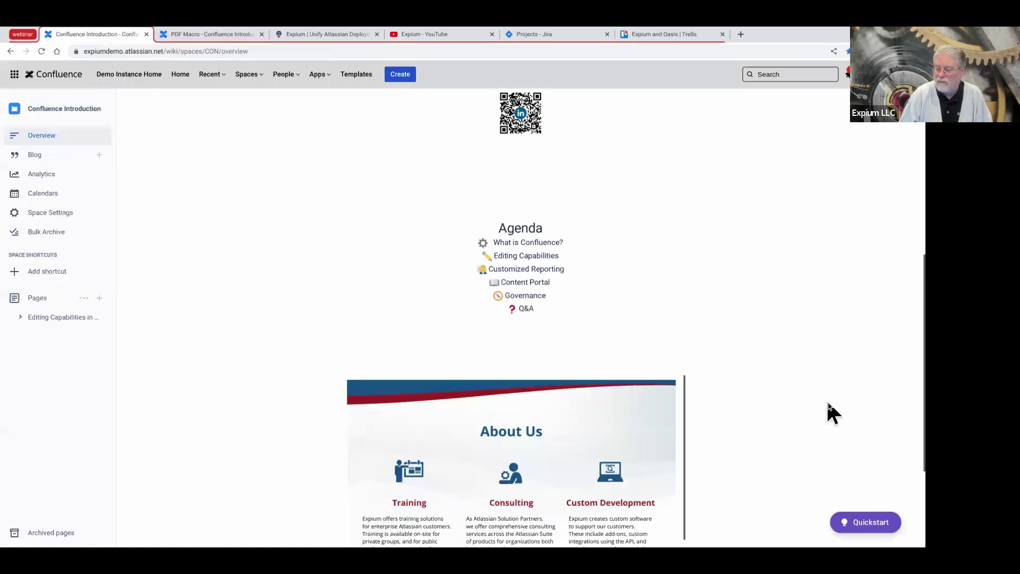
pyautogui.scroll(-2, 797, 406)
pyautogui.moveTo(542, 540)
pyautogui.click(542, 488)
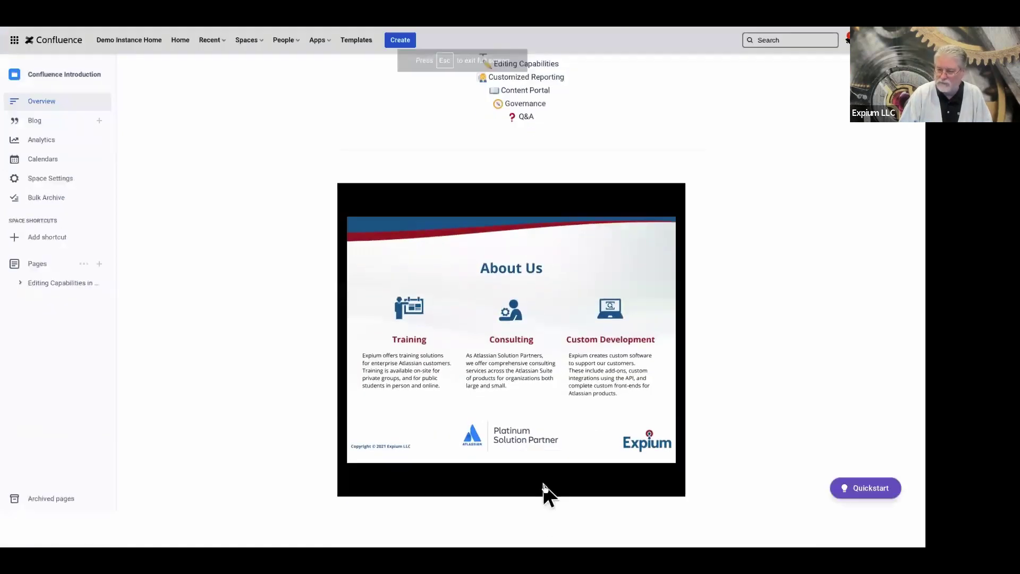
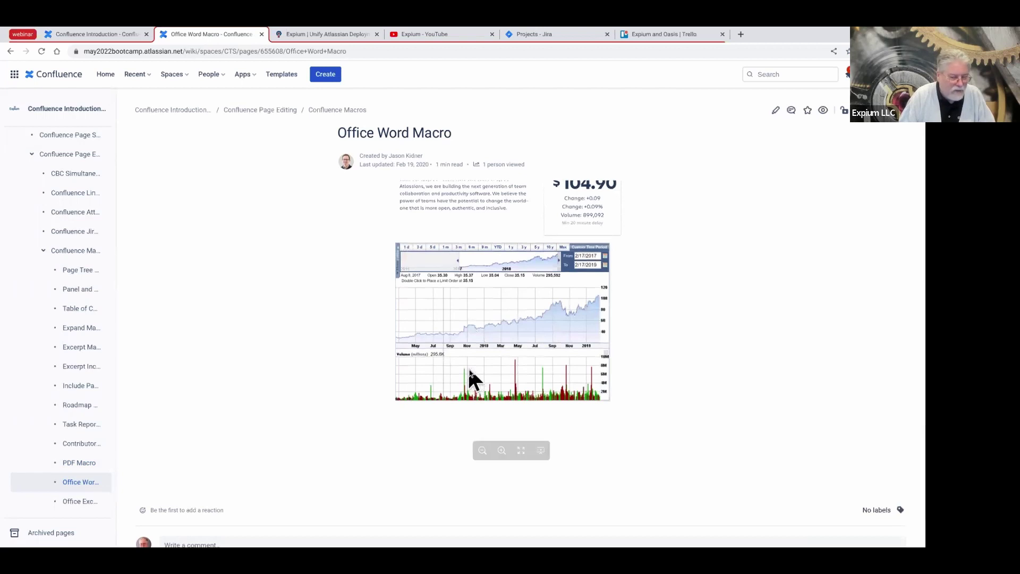
# - Open the Office Excel Macro page and look through its embedded spreadsheet of dates with open and close values
pyautogui.click(63, 501)
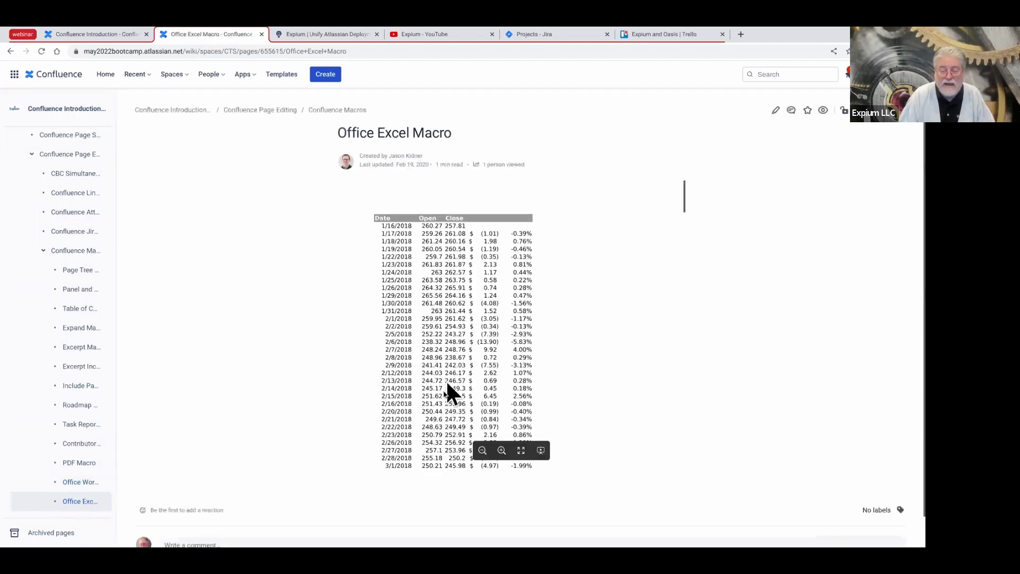
pyautogui.scroll(-5, 437, 355)
pyautogui.scroll(3, 437, 355)
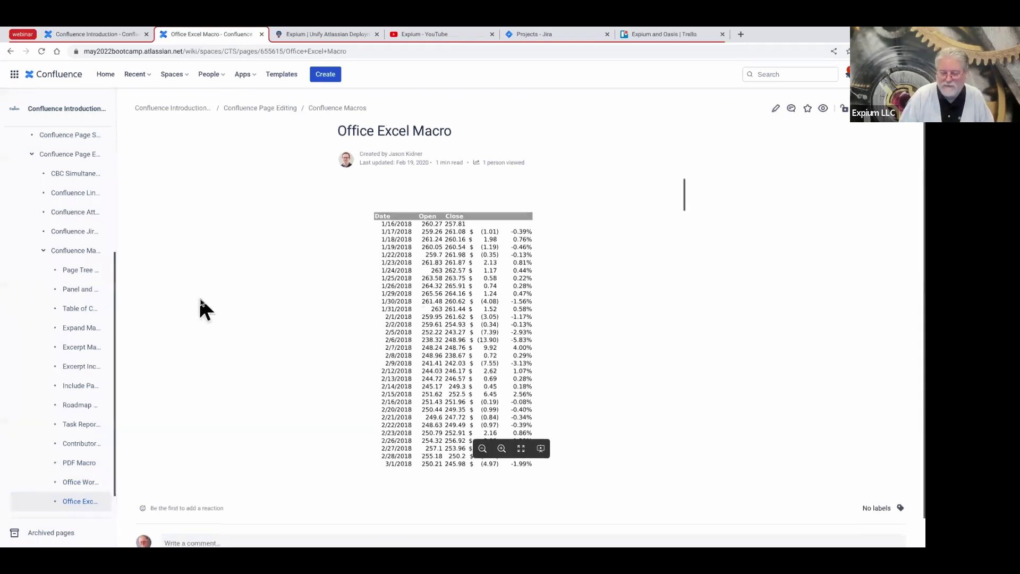
# - Open the Confluence Jira-Confluence Integration page under Confluence Page Editing
pyautogui.scroll(-1, 201, 307)
pyautogui.scroll(-1, 72, 327)
pyautogui.moveTo(71, 319)
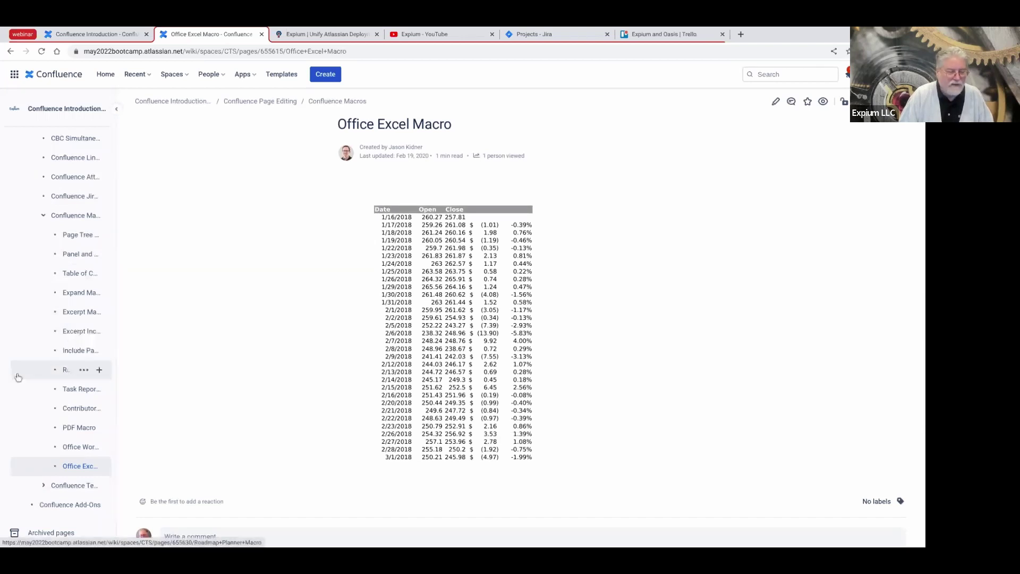
pyautogui.moveTo(18, 377)
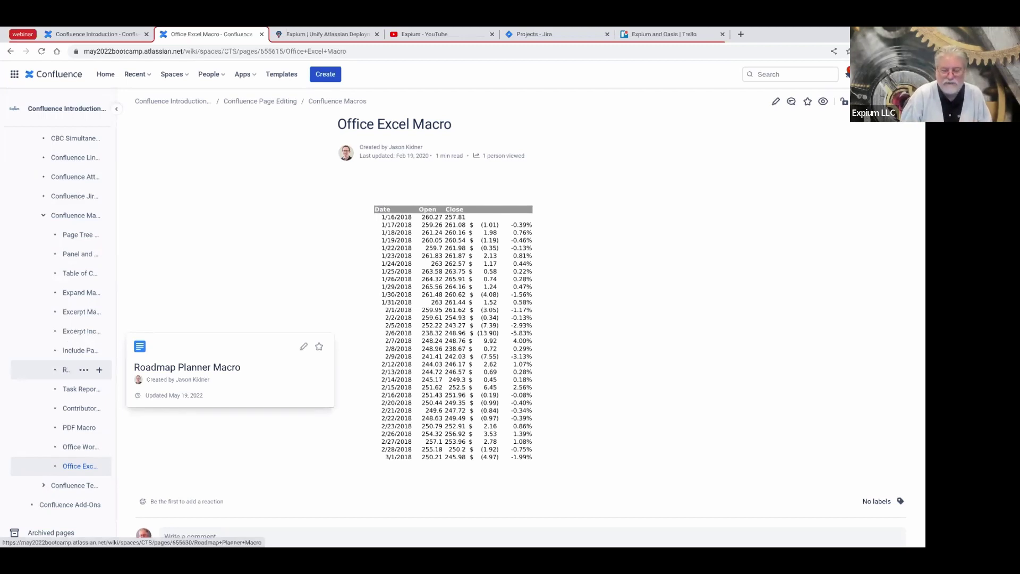
pyautogui.click(55, 197)
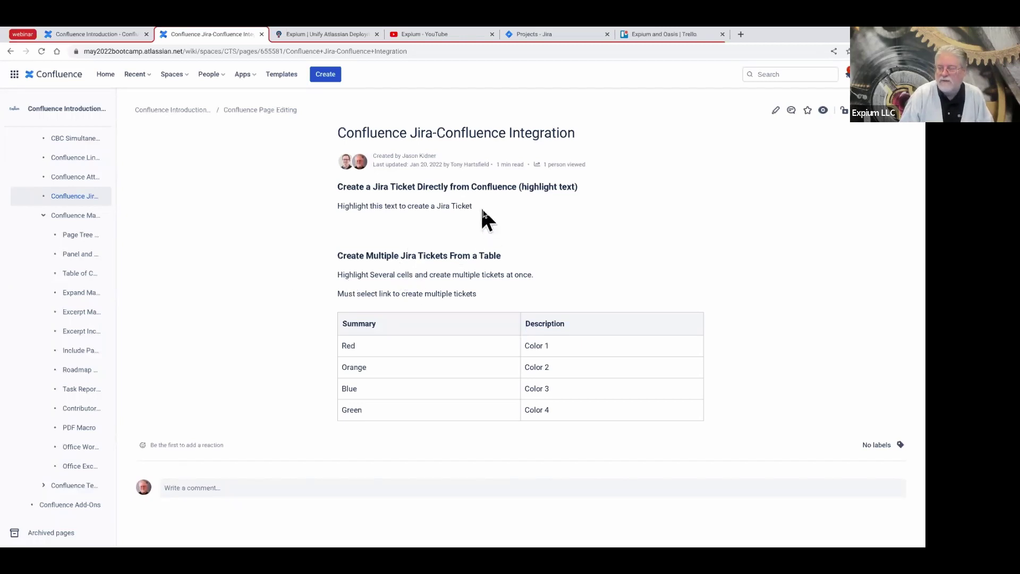
# - Start a Jira issue from the line "Highlight this text to create a Jira Ticket" and choose Sample Kanban Project as its project
pyautogui.moveTo(472, 207); pyautogui.dragTo(427, 206)
pyautogui.moveTo(357, 201); pyautogui.dragTo(336, 206)
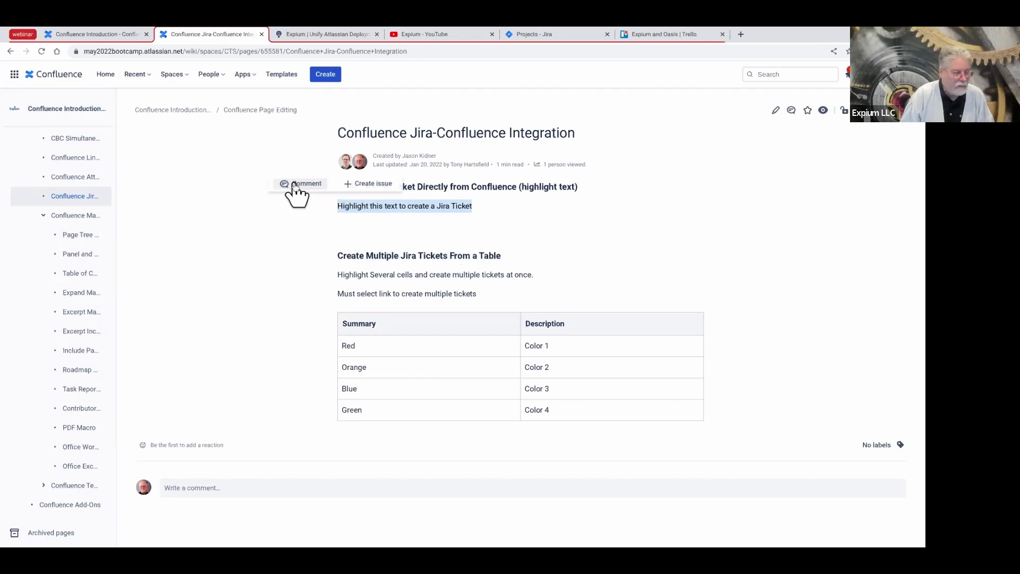
pyautogui.click(370, 186)
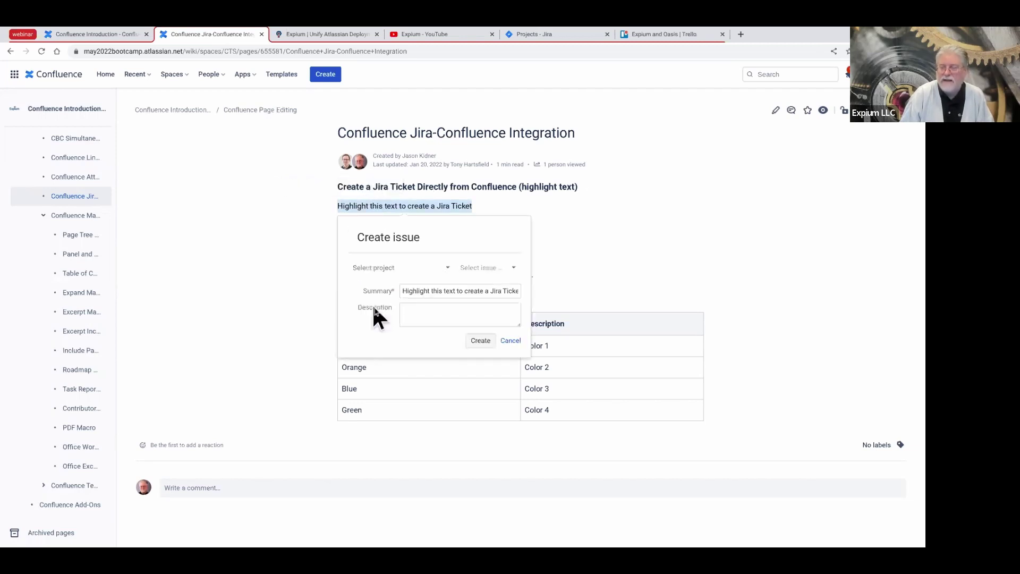
pyautogui.click(444, 267)
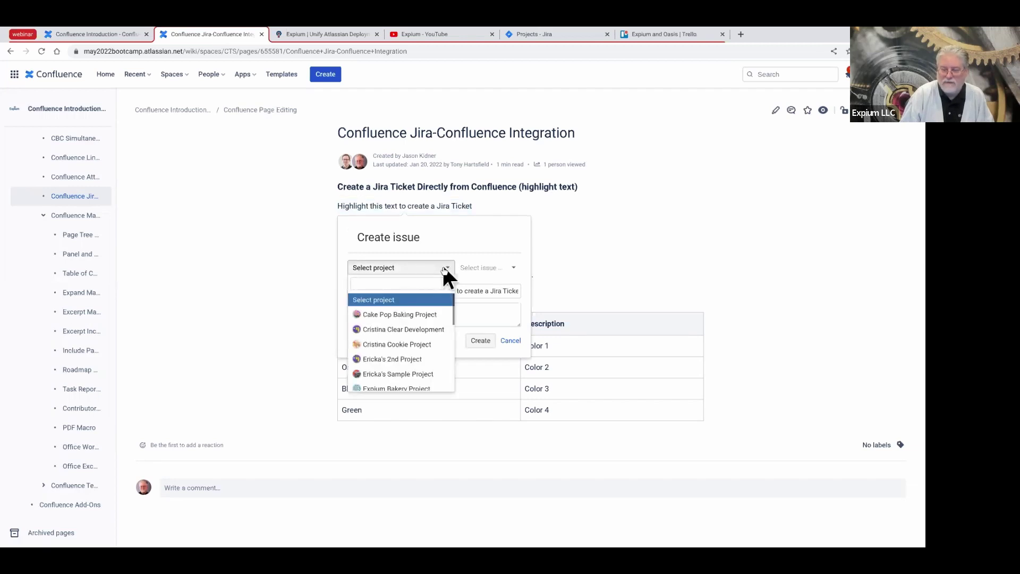
pyautogui.scroll(-1, 389, 335)
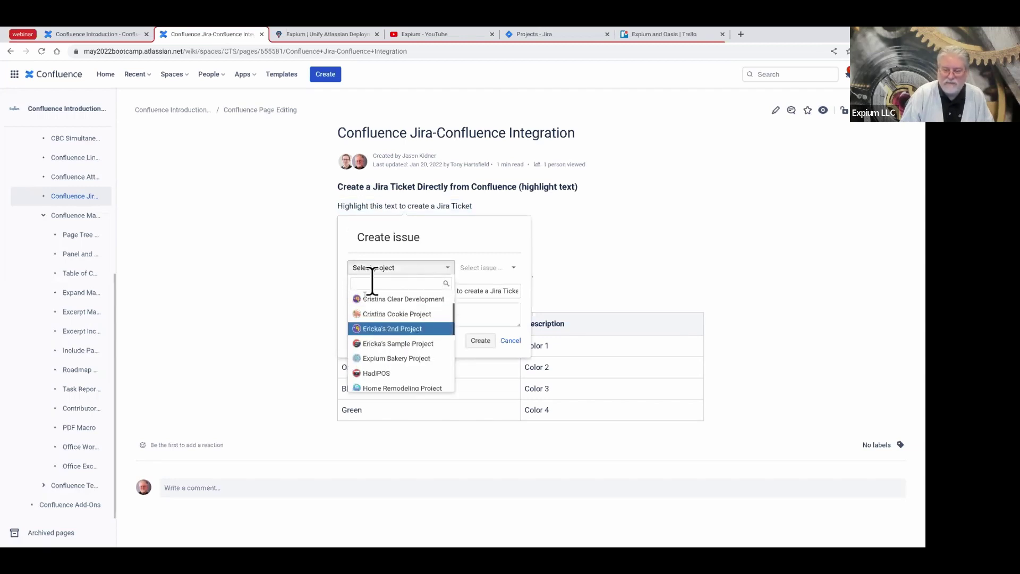
pyautogui.scroll(-5, 401, 351)
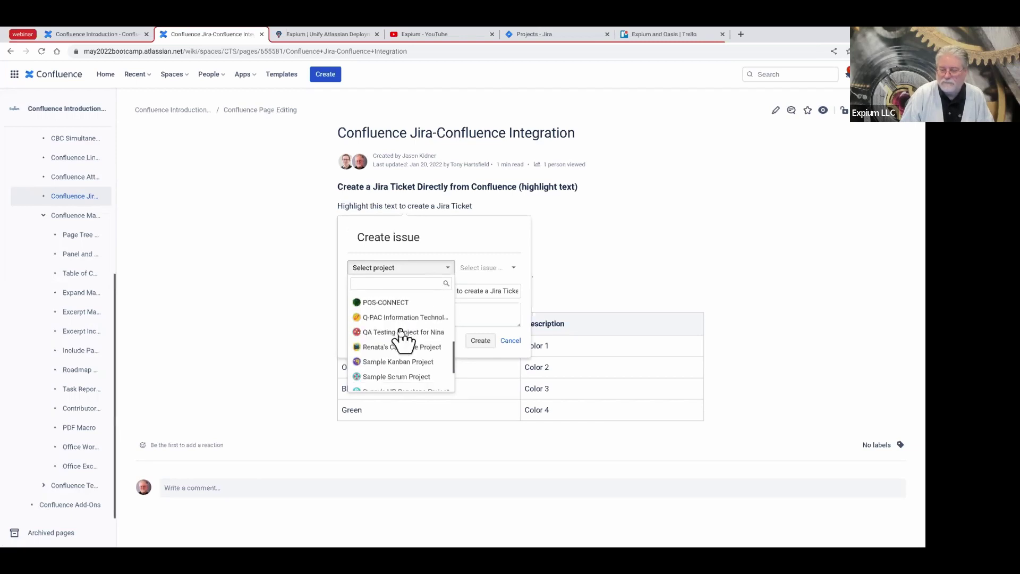
pyautogui.scroll(-1, 401, 340)
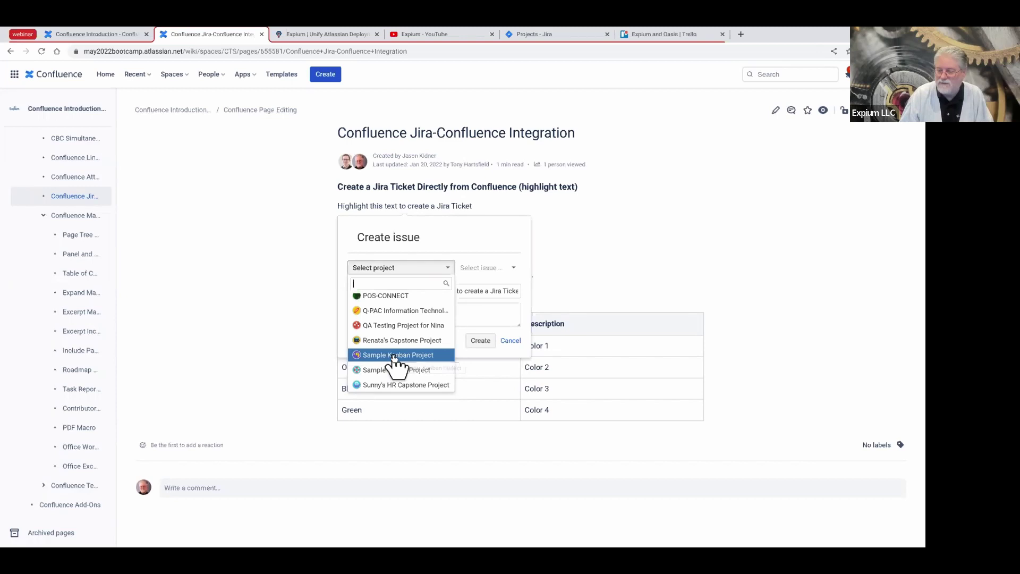
pyautogui.click(393, 355)
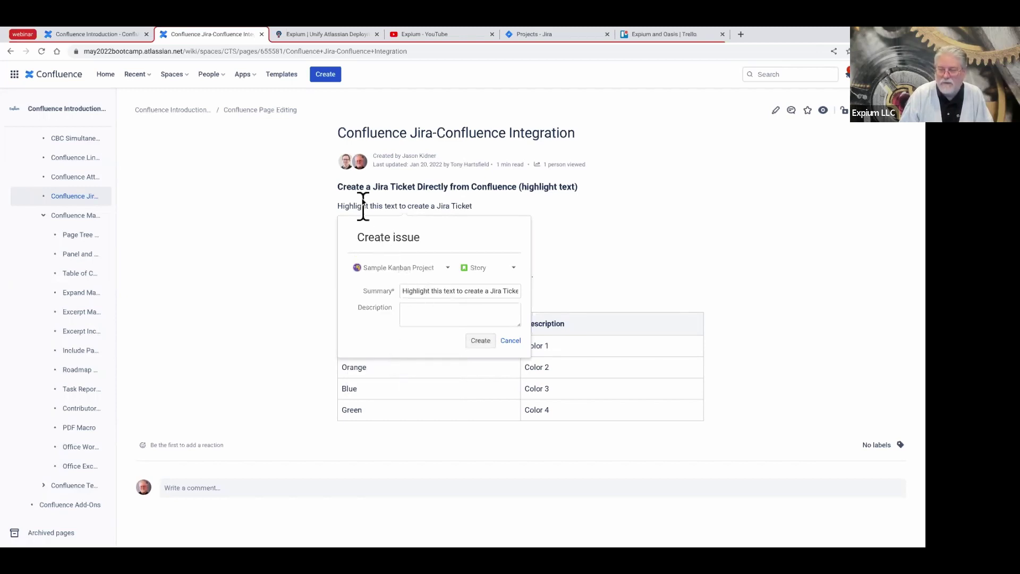
# - Enter "description" as the issue's description, review the issue types while keeping Story, and create the issue
pyautogui.click(409, 316)
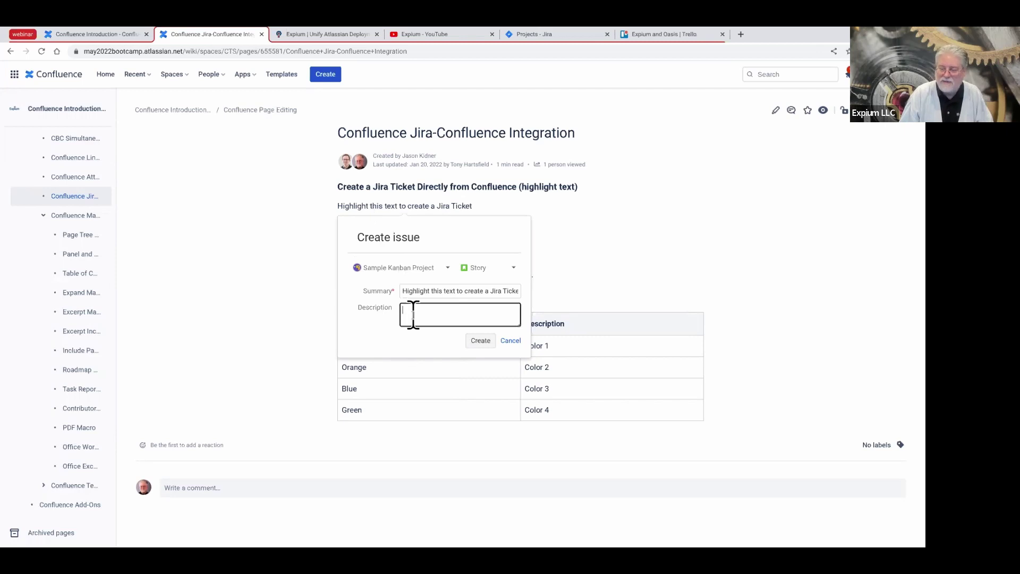
pyautogui.write('desc')
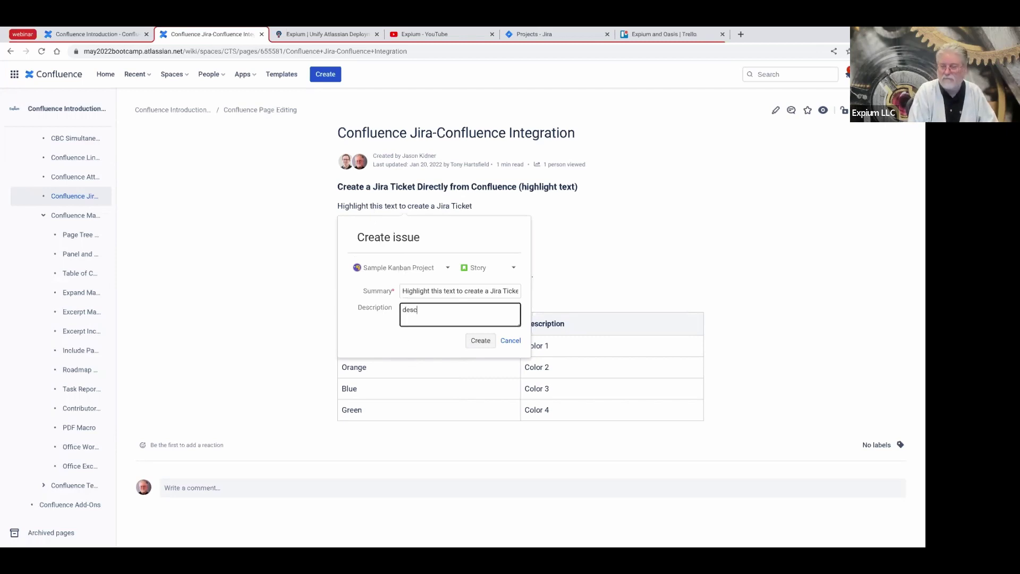
pyautogui.write('riptiong')
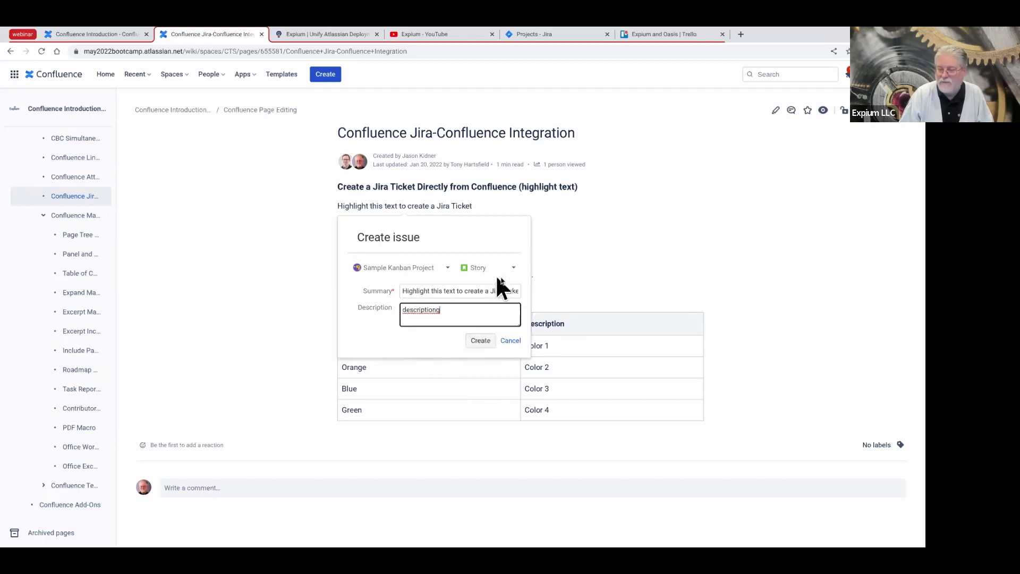
pyautogui.click(513, 270)
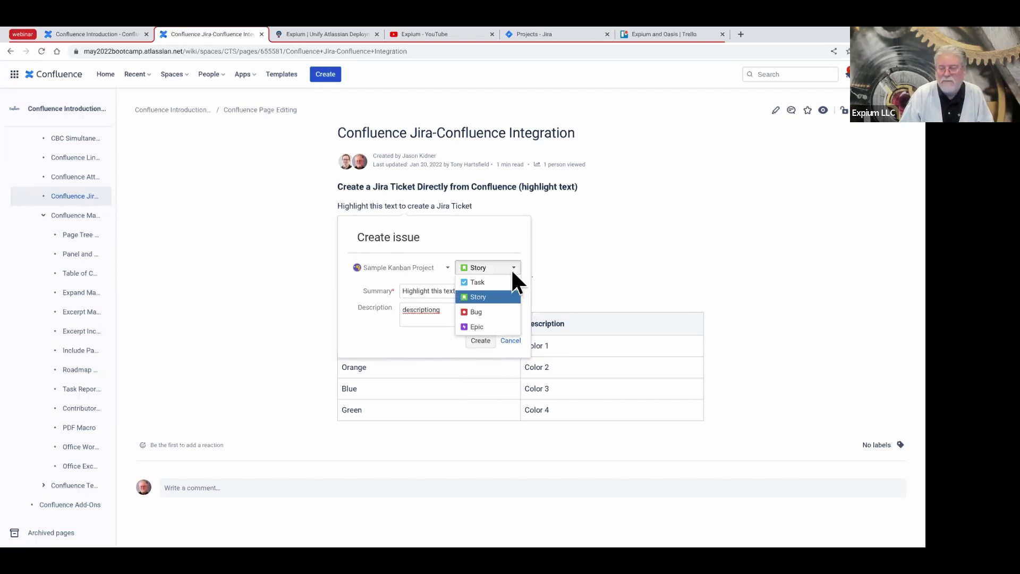
pyautogui.click(445, 312)
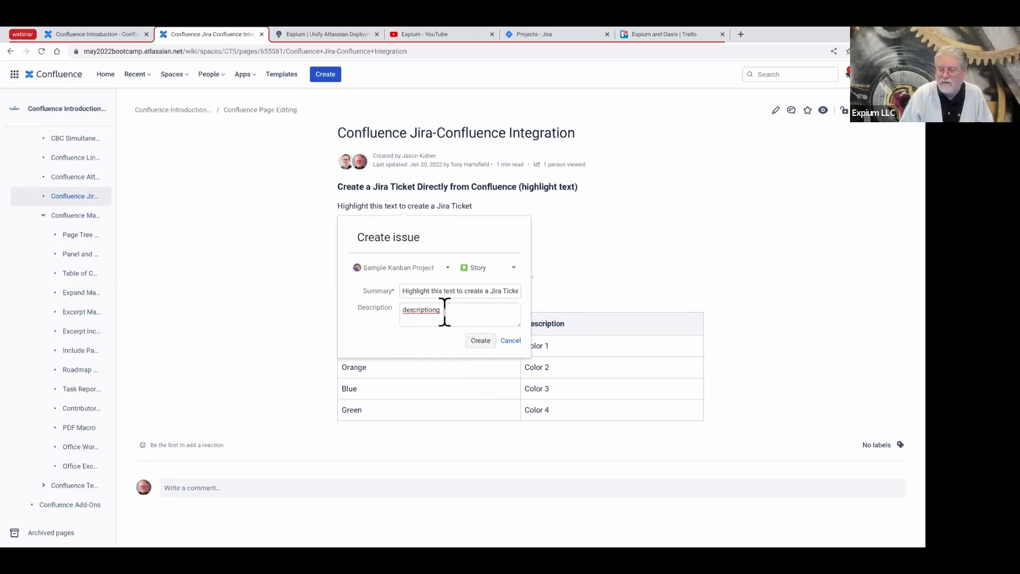
pyautogui.press('BackSpace')
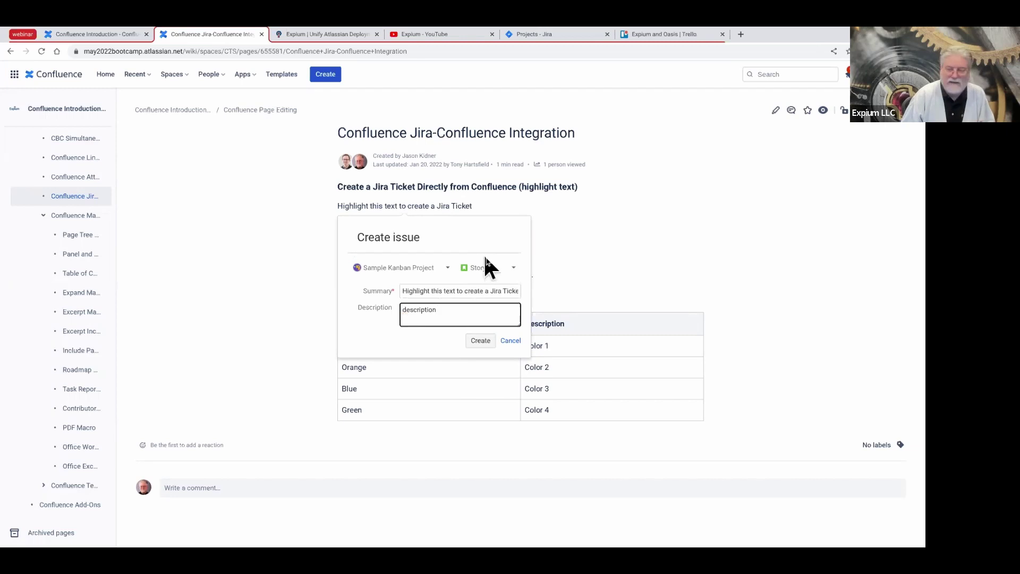
pyautogui.click(481, 342)
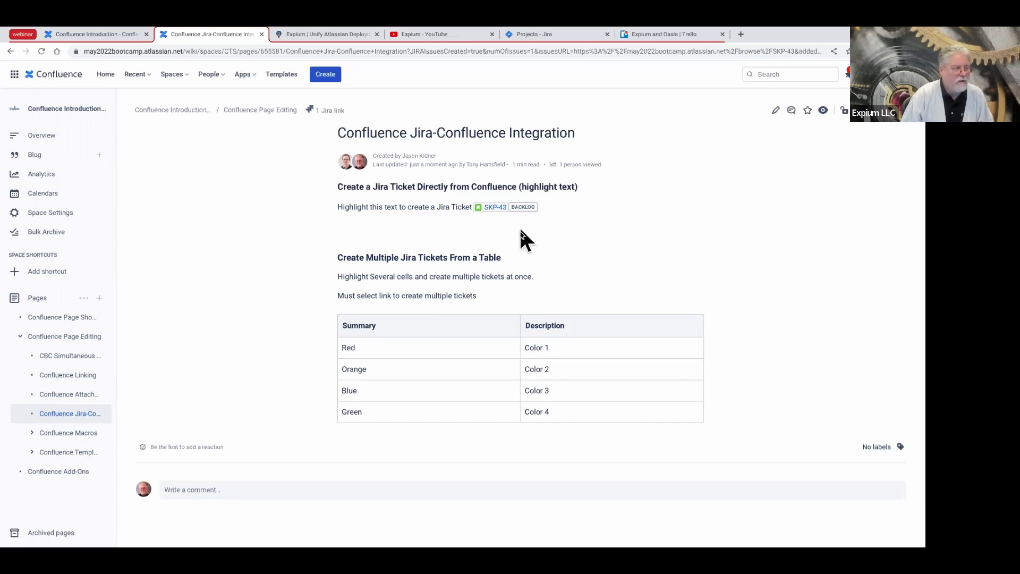
# - Open the linked Jira issue SKP-43 in a separate tab, check its description and linked Confluence page, and close that tab
pyautogui.rightClick(488, 209)
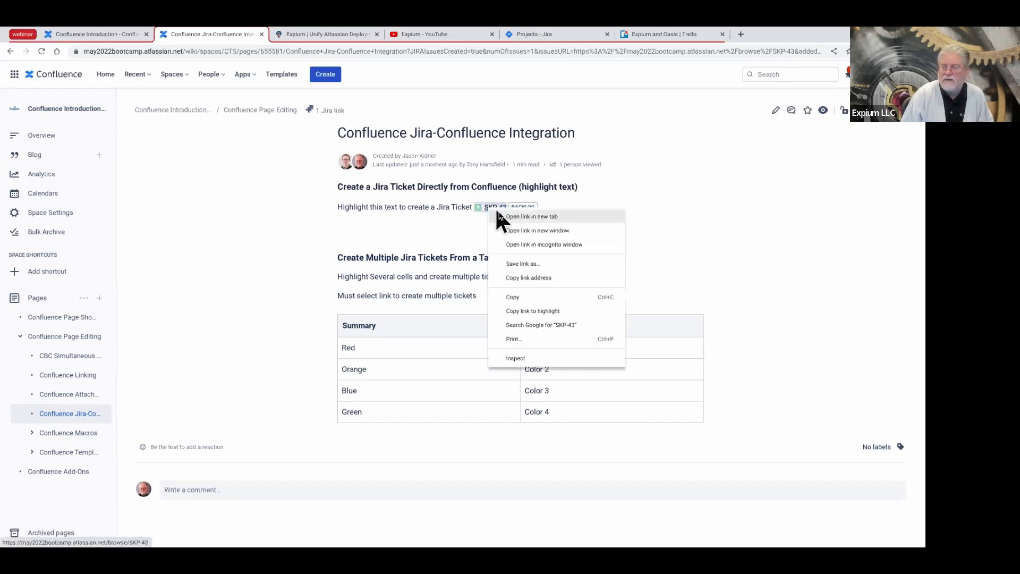
pyautogui.click(511, 213)
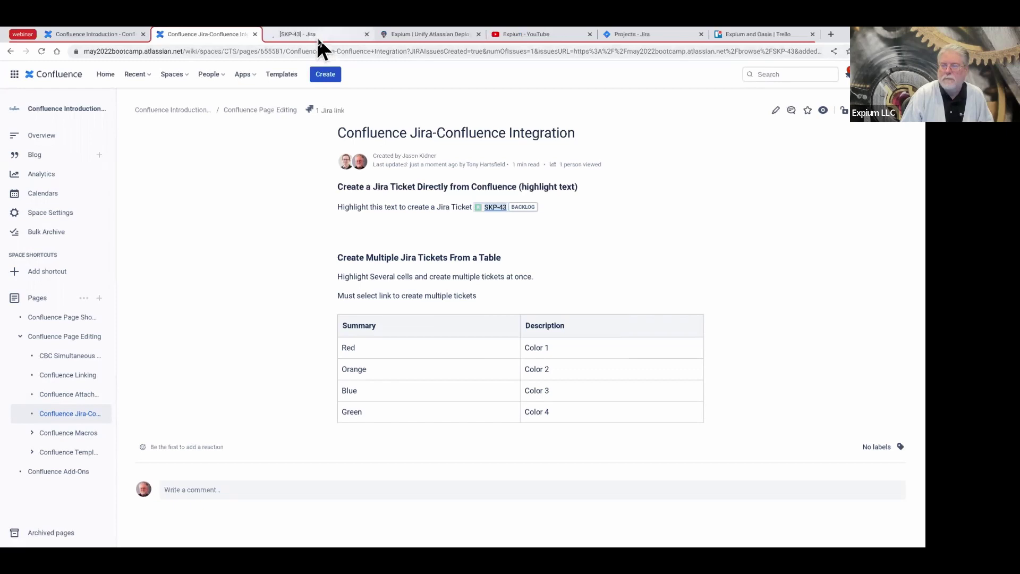
pyautogui.click(317, 35)
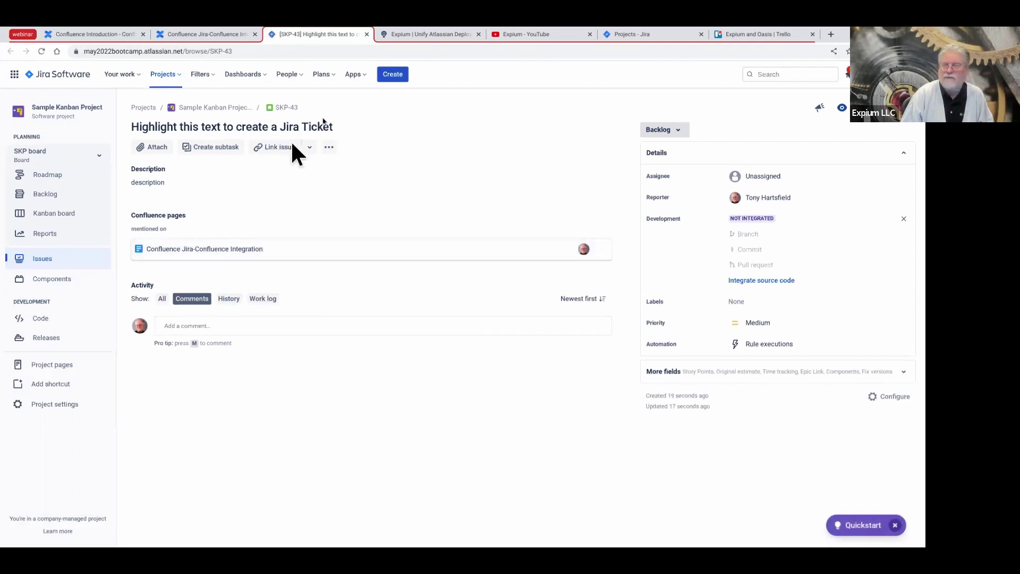
pyautogui.click(367, 34)
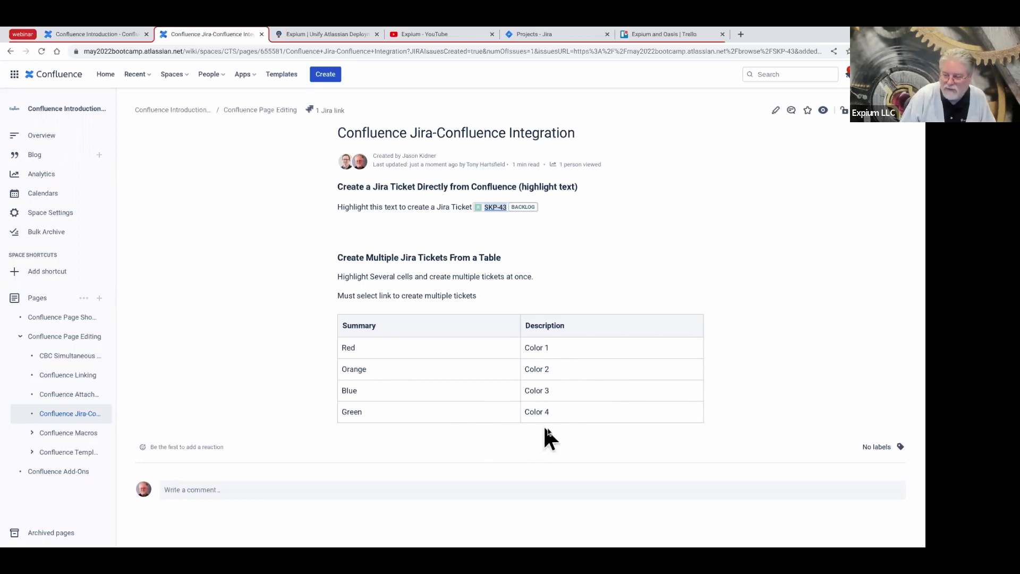
# - Create multiple Jira issues of type Task in Sample Kanban Project from the Red, Orange, Blue and Green rows of the page's table
pyautogui.moveTo(553, 416); pyautogui.dragTo(481, 349)
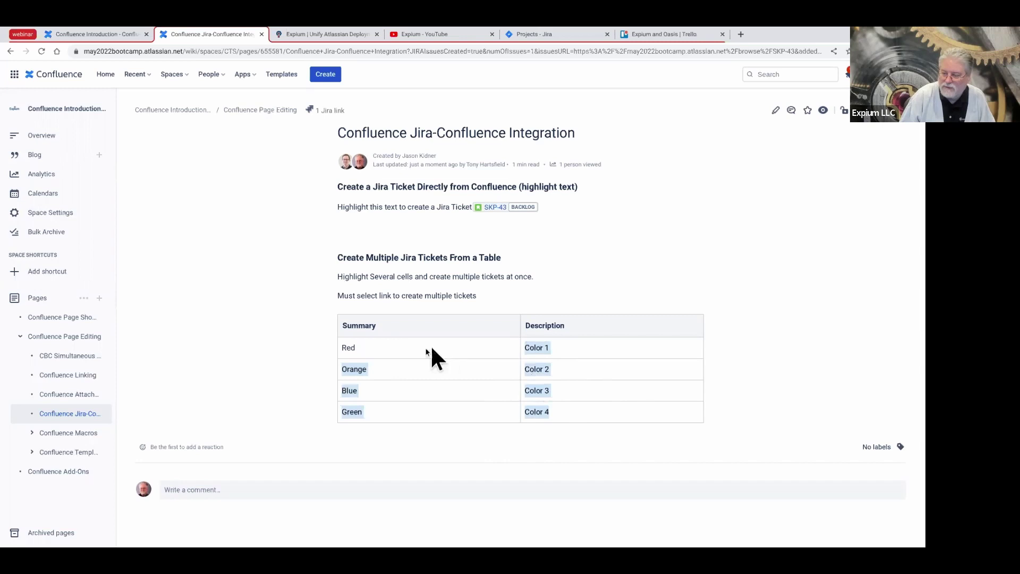
pyautogui.moveTo(340, 346); pyautogui.dragTo(341, 346)
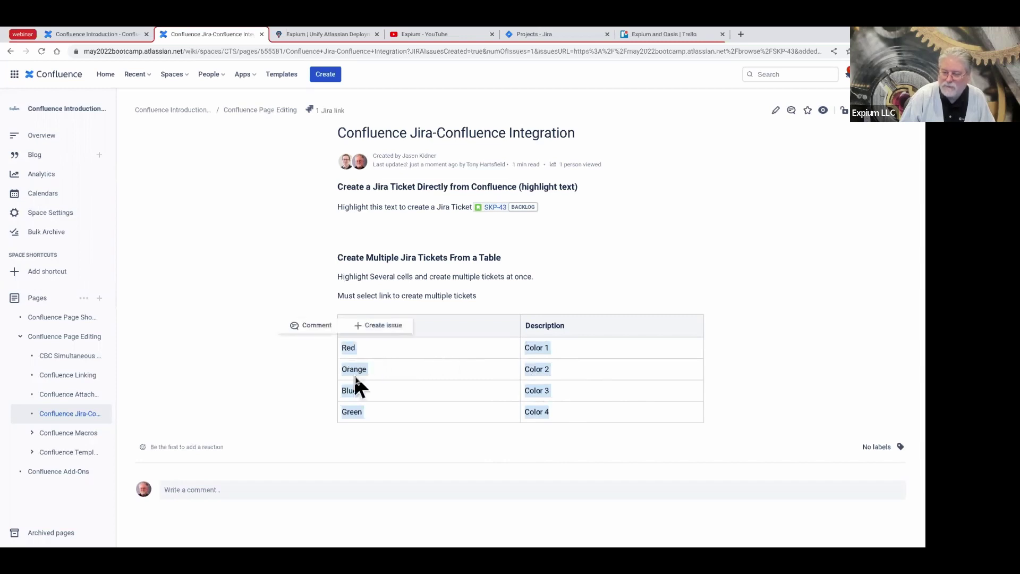
pyautogui.click(371, 327)
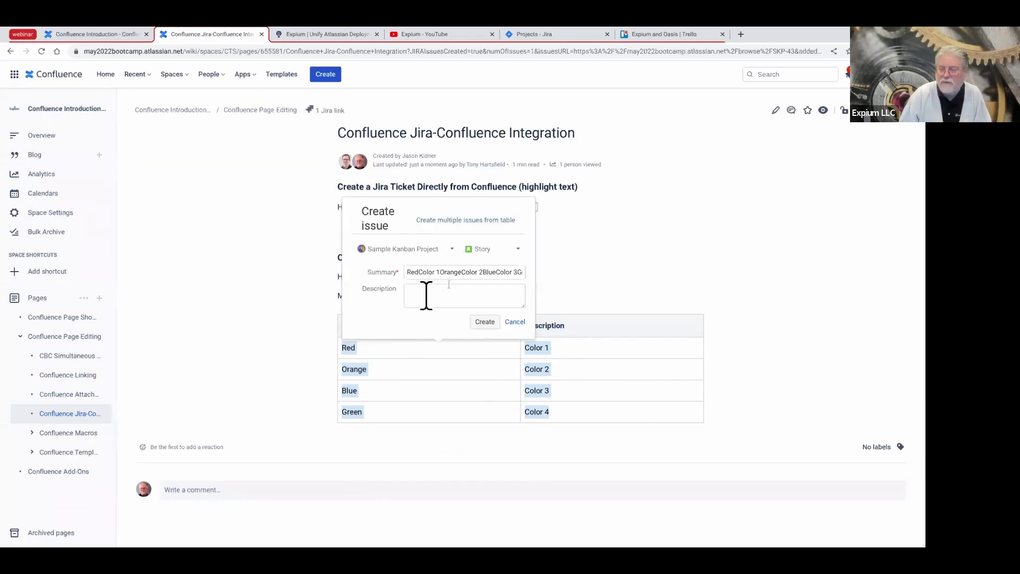
pyautogui.click(448, 221)
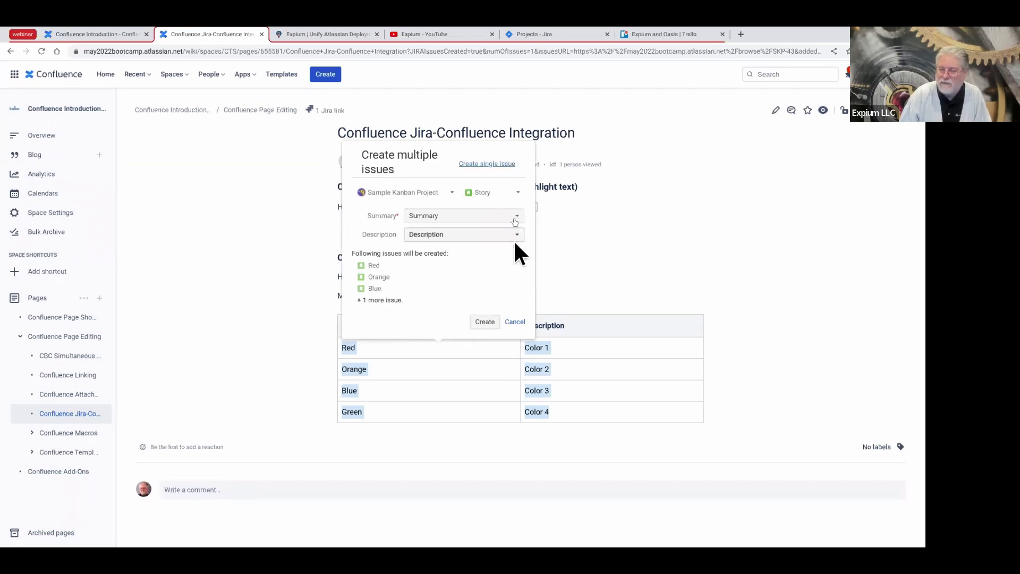
pyautogui.click(511, 193)
pyautogui.click(504, 207)
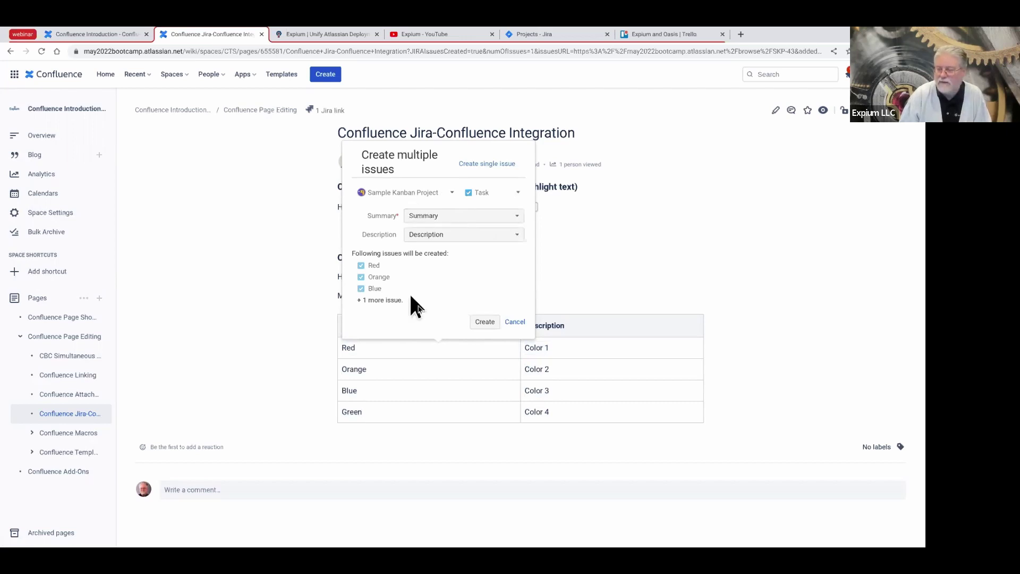
pyautogui.click(481, 323)
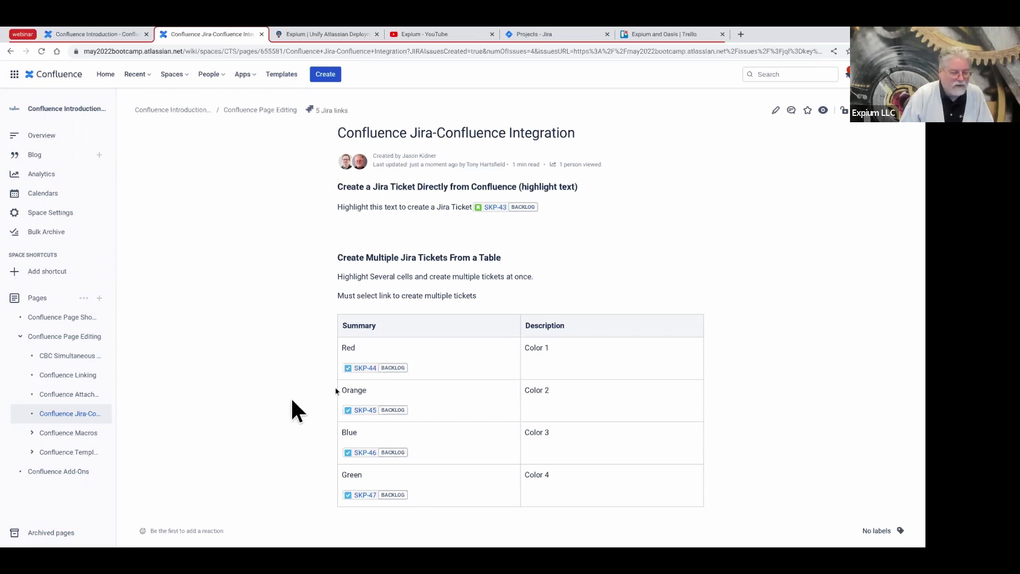
# - Switch to the Confluence Introduction browser tab and open the Engagement Dashboard page in the Engagement space
pyautogui.moveTo(27, 415)
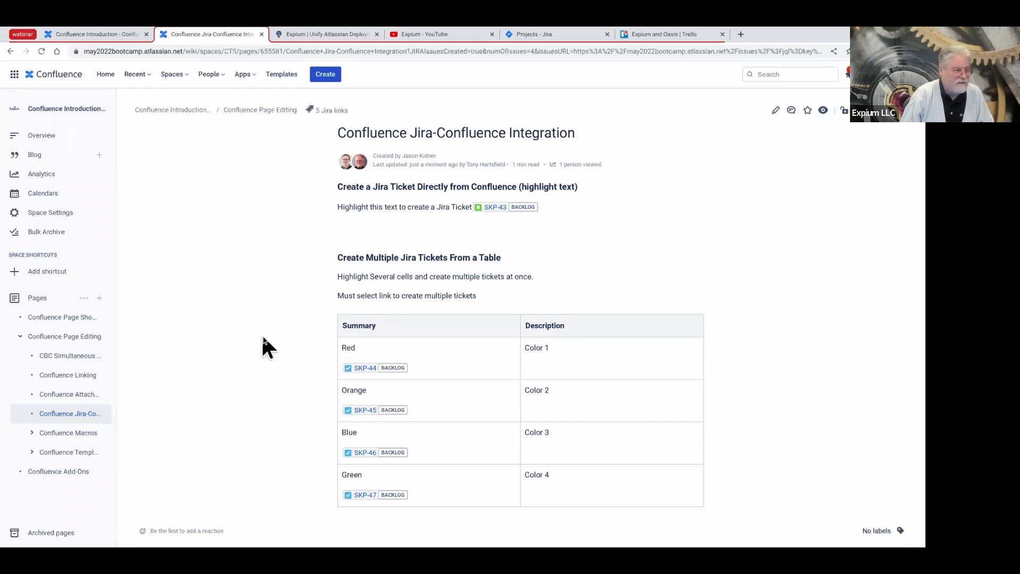
pyautogui.click(83, 34)
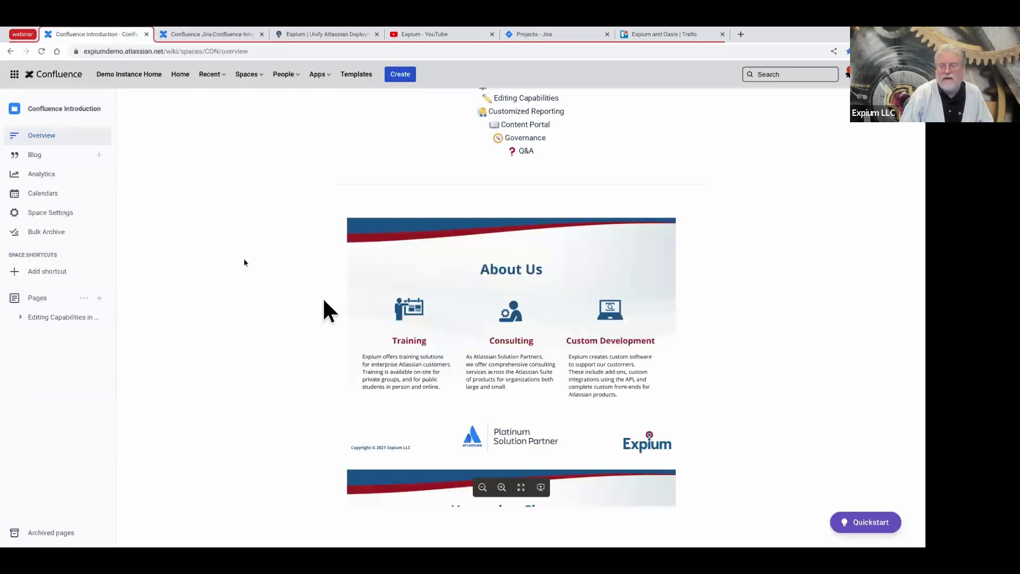
pyautogui.click(247, 74)
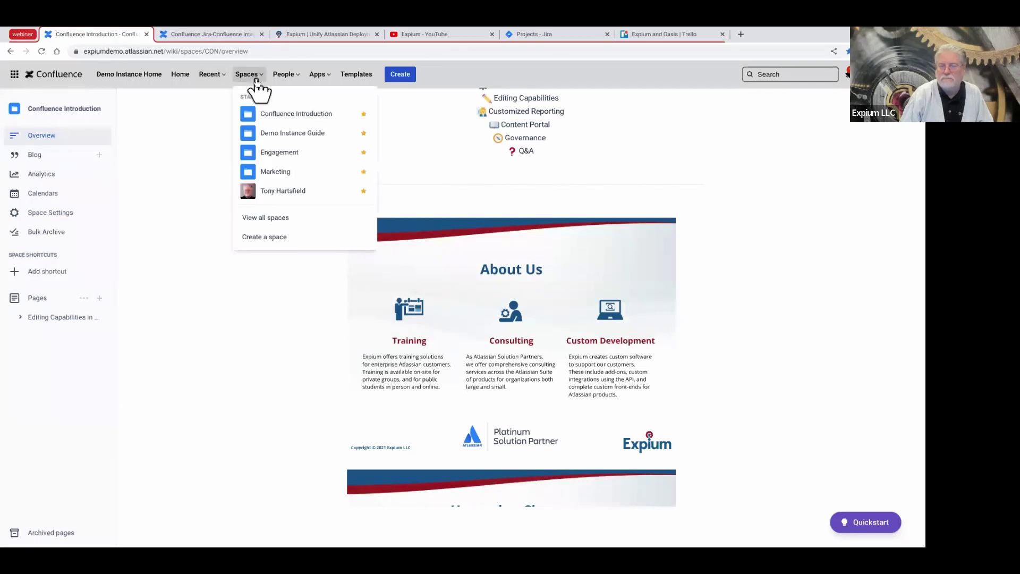
pyautogui.click(286, 154)
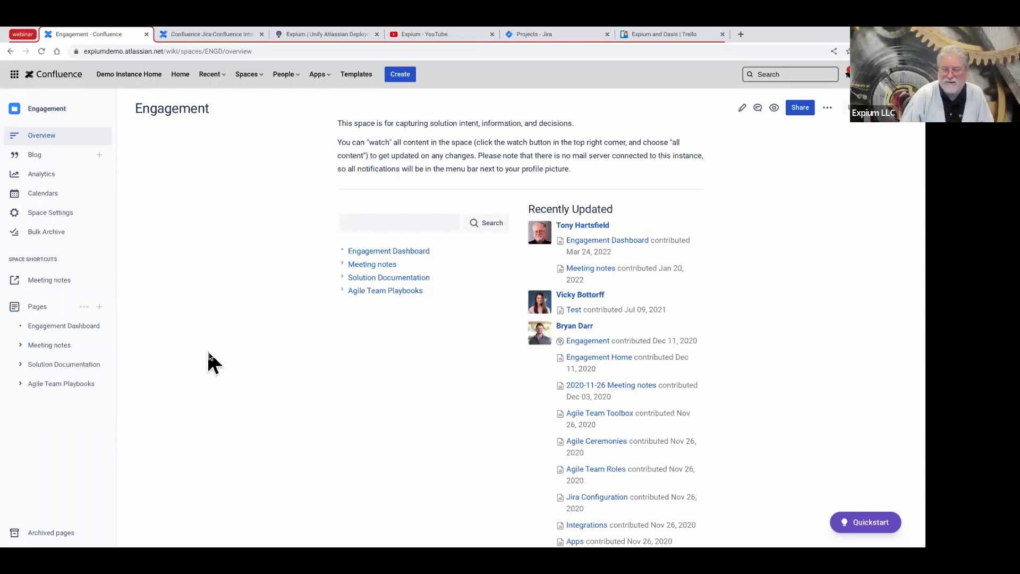
pyautogui.click(39, 325)
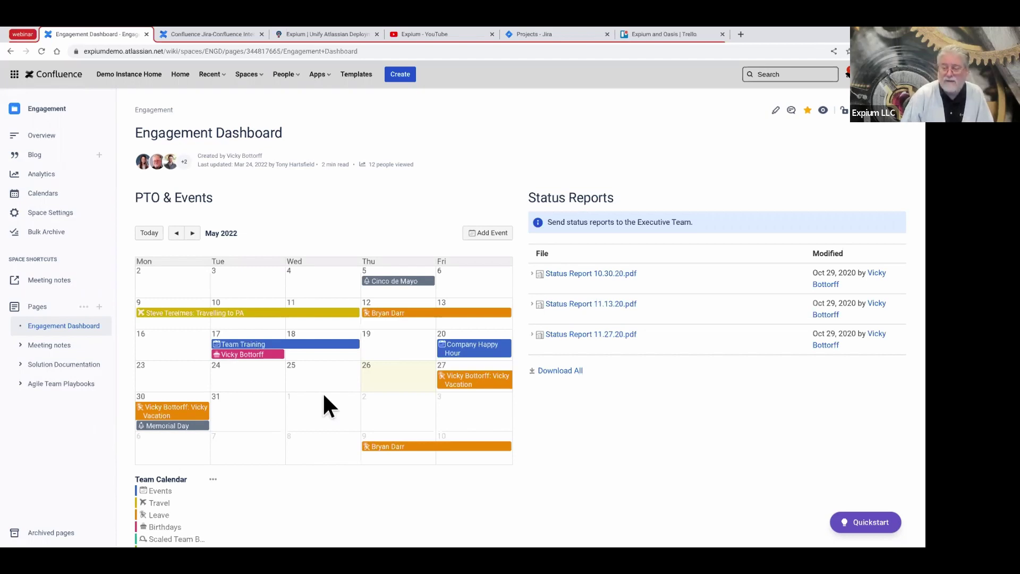
# - Review the event types offered for a new event on the PTO & Events calendar, and cancel the event
pyautogui.click(492, 234)
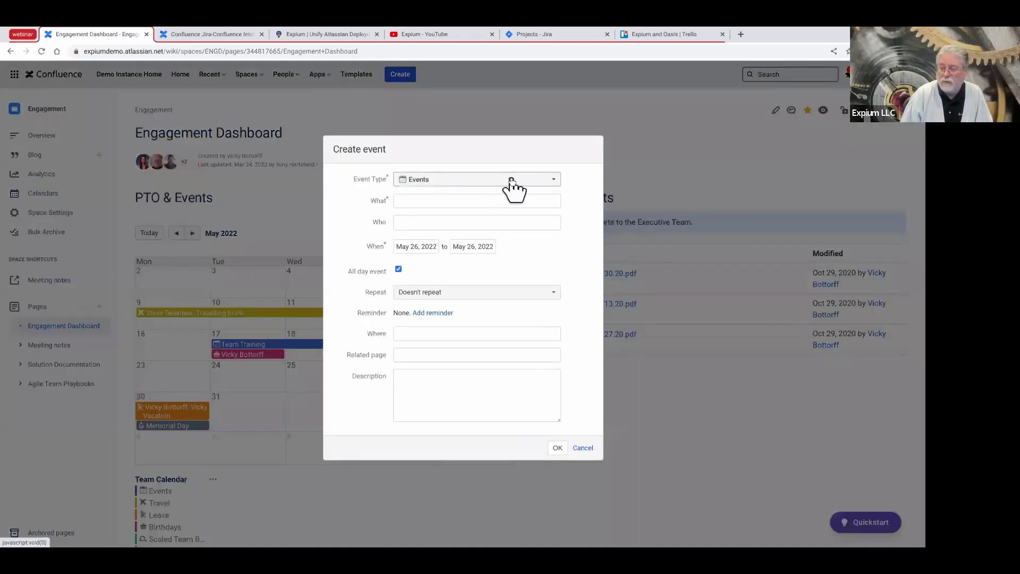
pyautogui.click(511, 180)
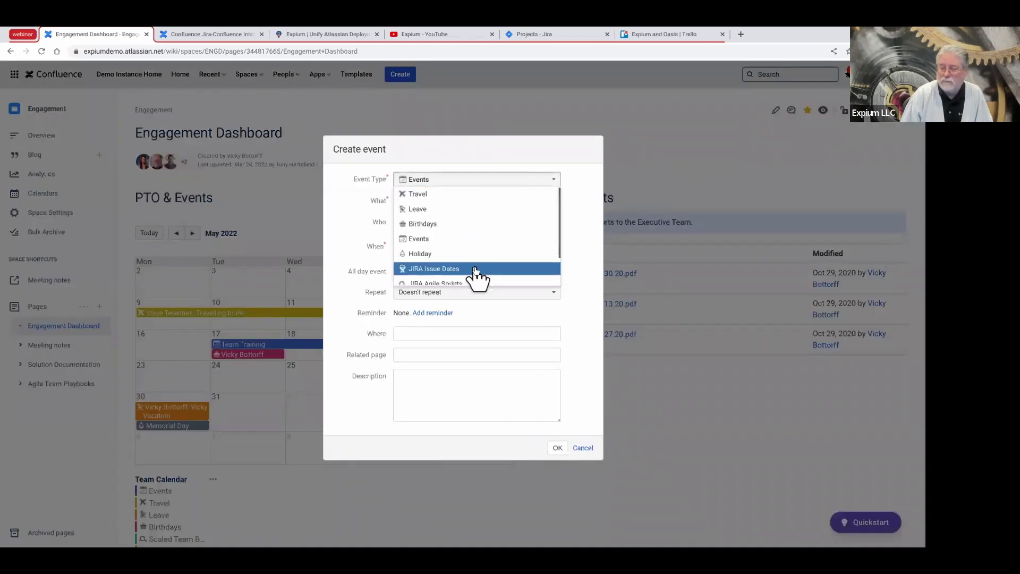
pyautogui.scroll(-1, 475, 271)
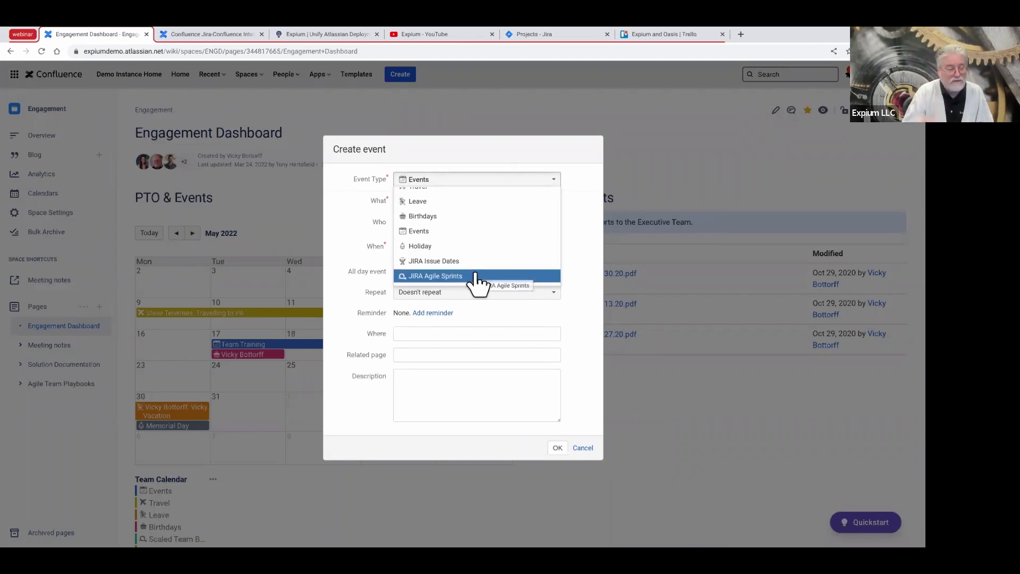
pyautogui.click(665, 156)
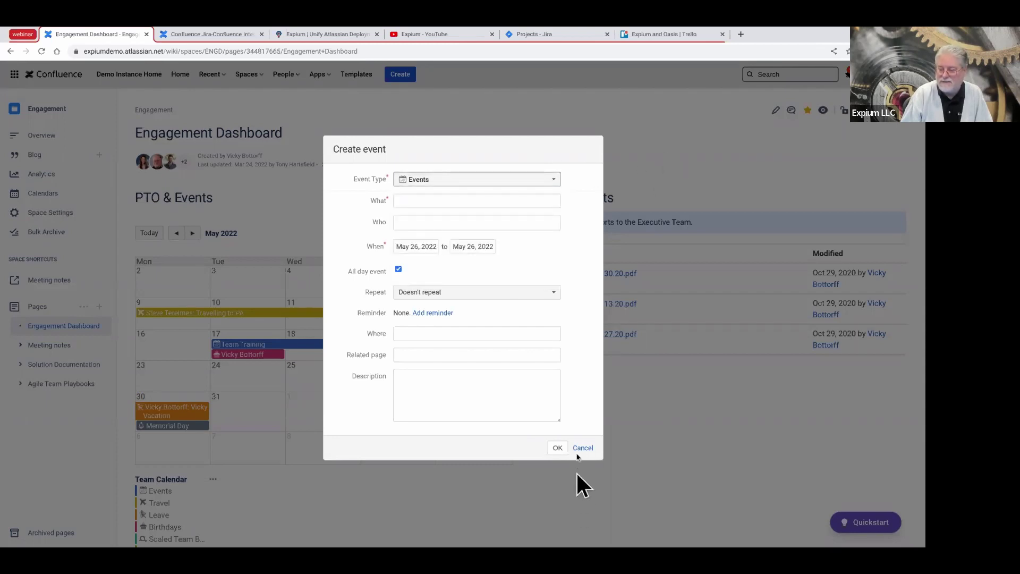
pyautogui.click(583, 448)
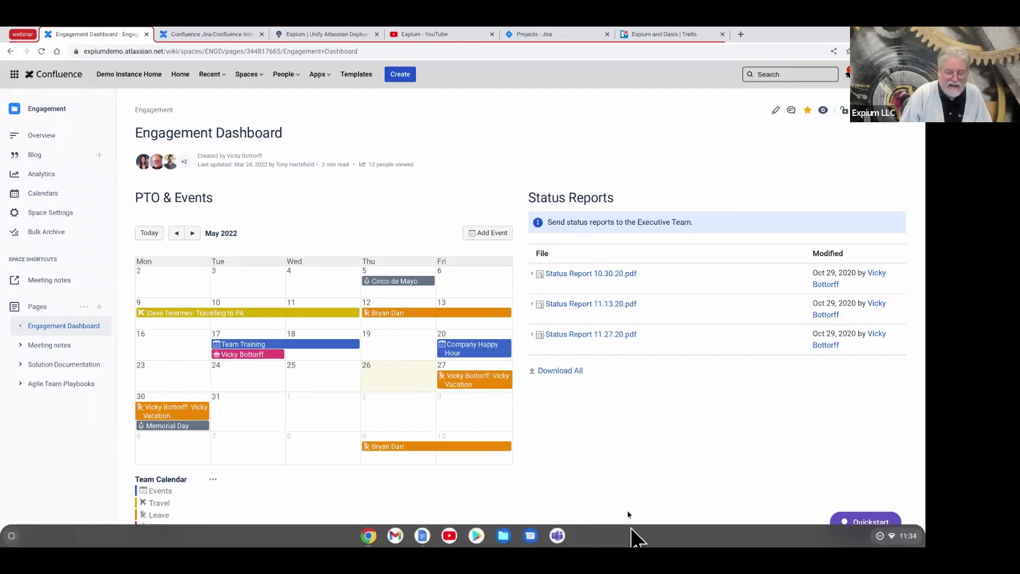
# - Examine the dashboard's Summary table, covering its Accomplishments, In-progress and Next Steps issue lists
pyautogui.scroll(-4, 627, 452)
pyautogui.scroll(-5, 631, 434)
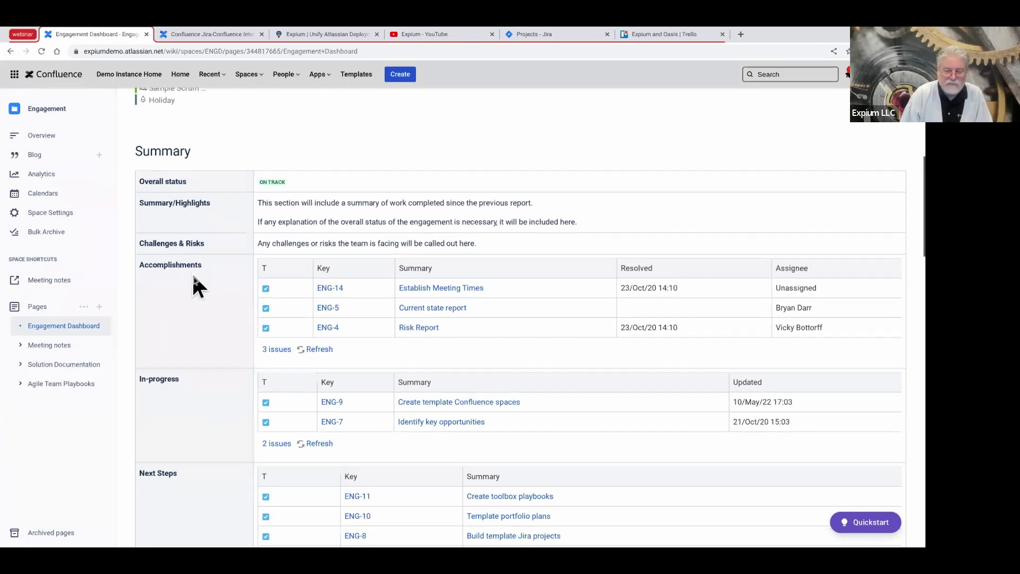
pyautogui.scroll(-1, 202, 319)
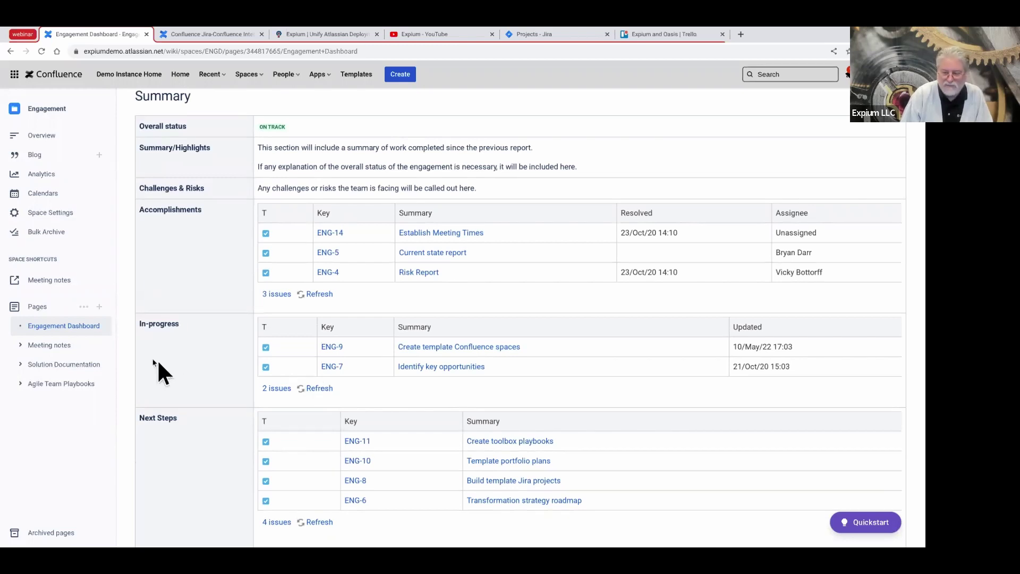
pyautogui.scroll(-1, 158, 361)
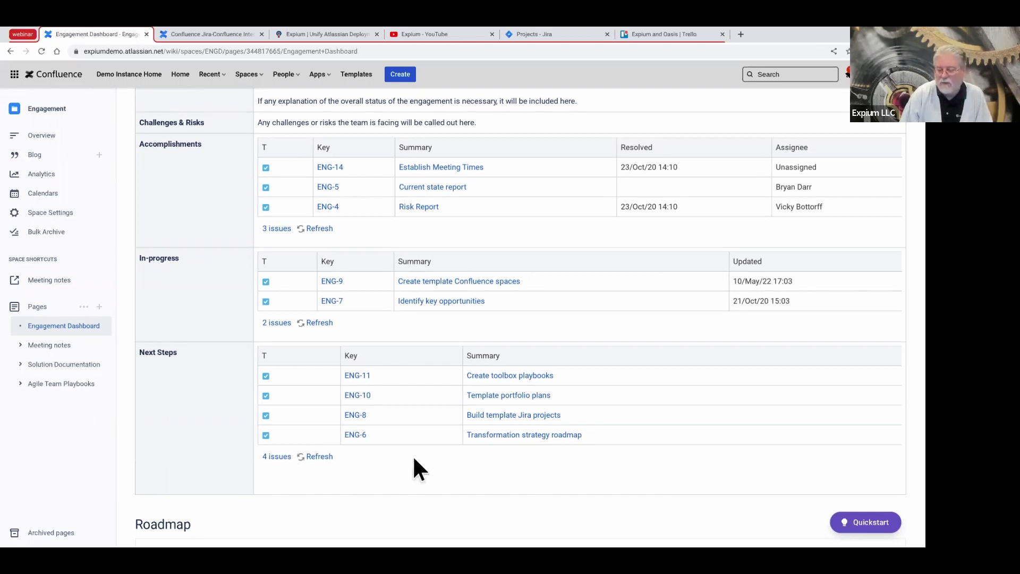
# - Review the Engagement dashboard roadmap and expand Phase 3: Iterate to show its child issues
pyautogui.scroll(-4, 414, 456)
pyautogui.scroll(-1, 415, 453)
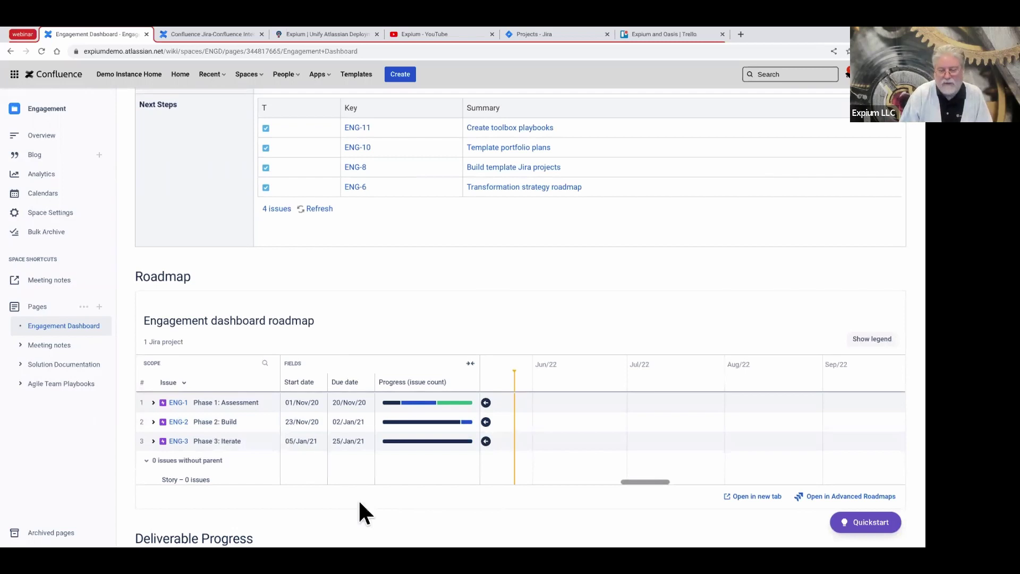
pyautogui.scroll(-2, 355, 503)
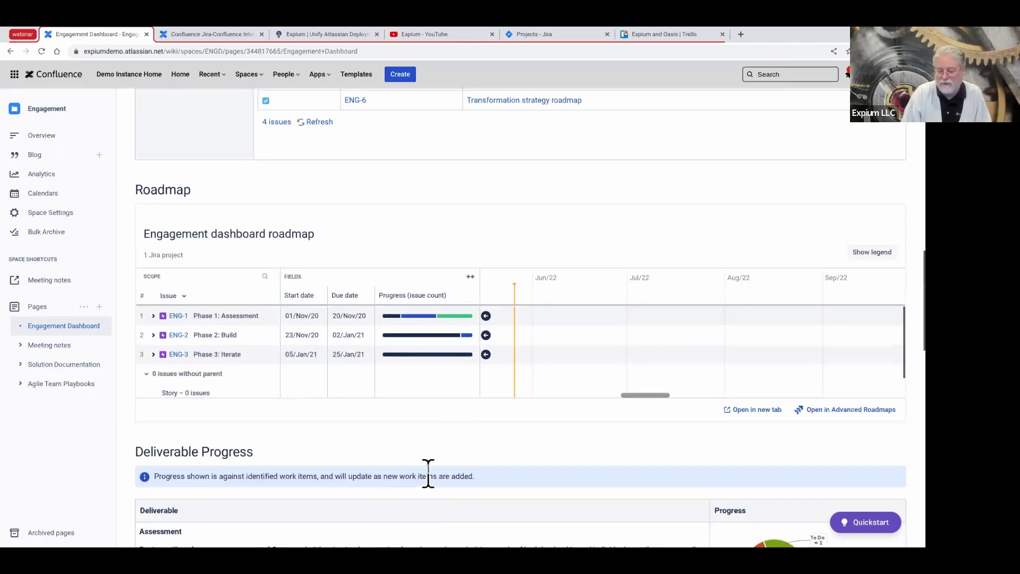
pyautogui.scroll(-1, 401, 448)
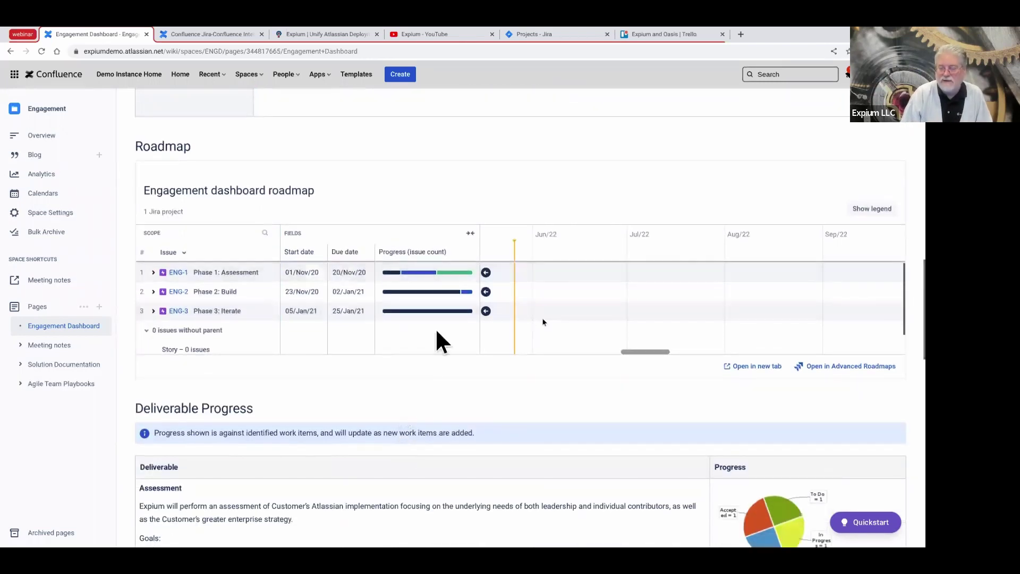
pyautogui.click(153, 311)
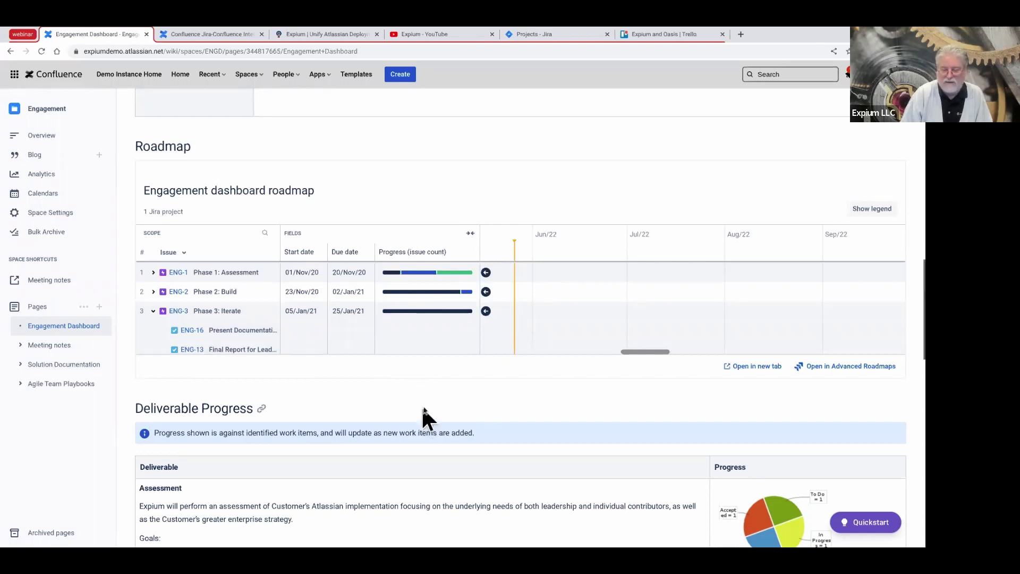
# - Examine the Deliverable Progress table's issue lists and status charts for Assessment, Tooling, Training, and Inspect and Adapt
pyautogui.scroll(-3, 424, 413)
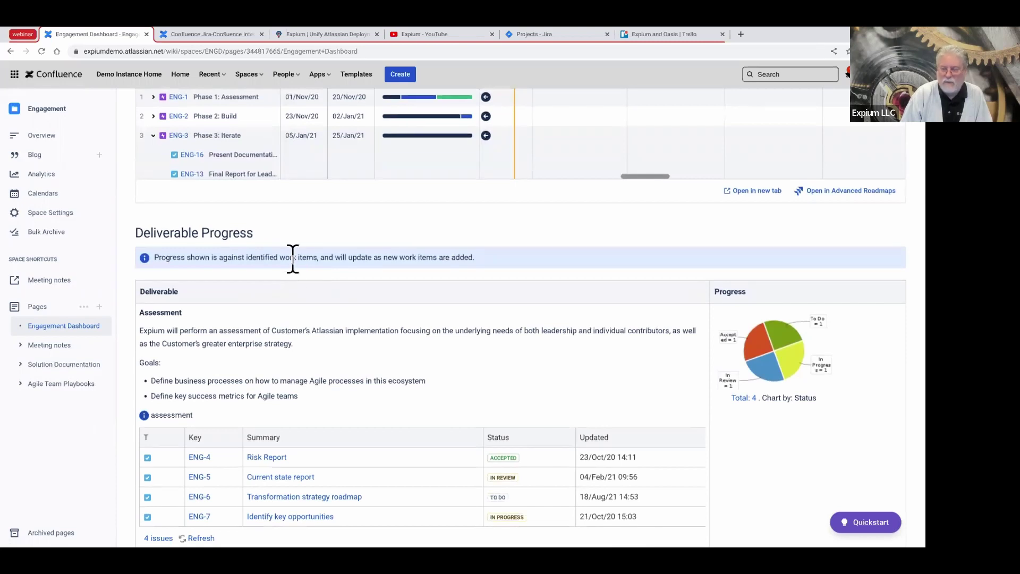
pyautogui.scroll(-1, 346, 314)
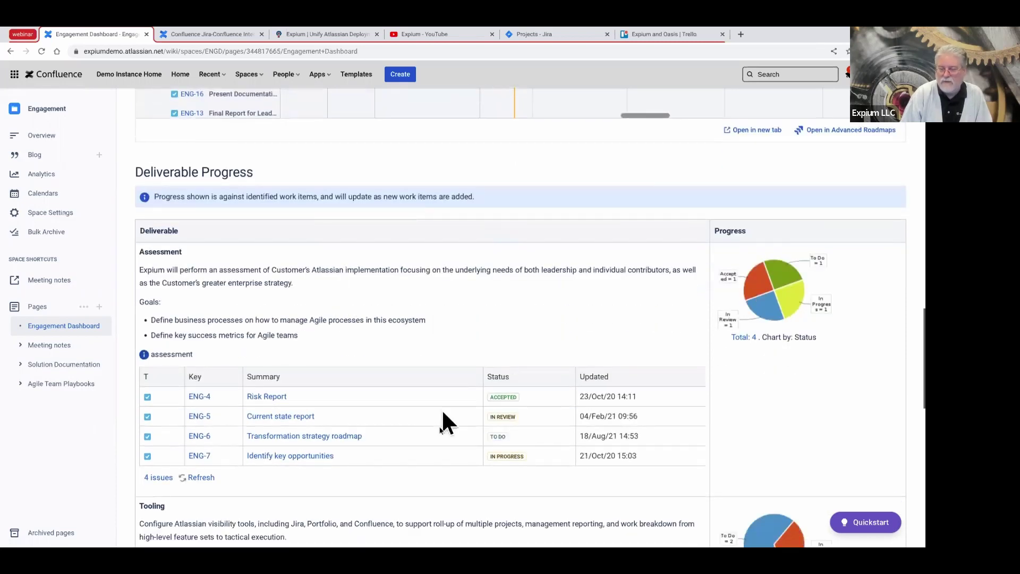
pyautogui.scroll(-1, 463, 346)
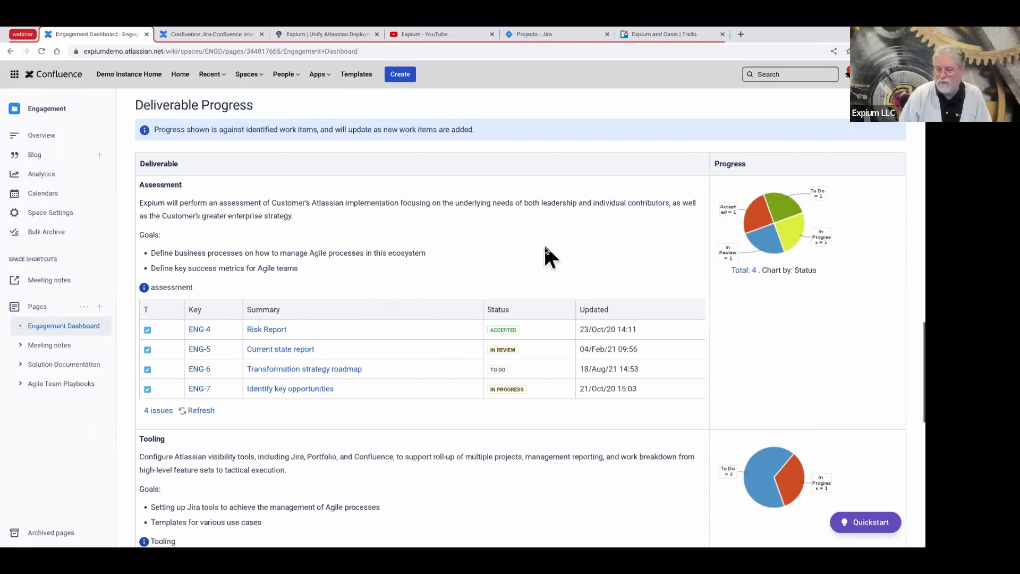
pyautogui.scroll(-4, 544, 243)
pyautogui.scroll(-1, 543, 248)
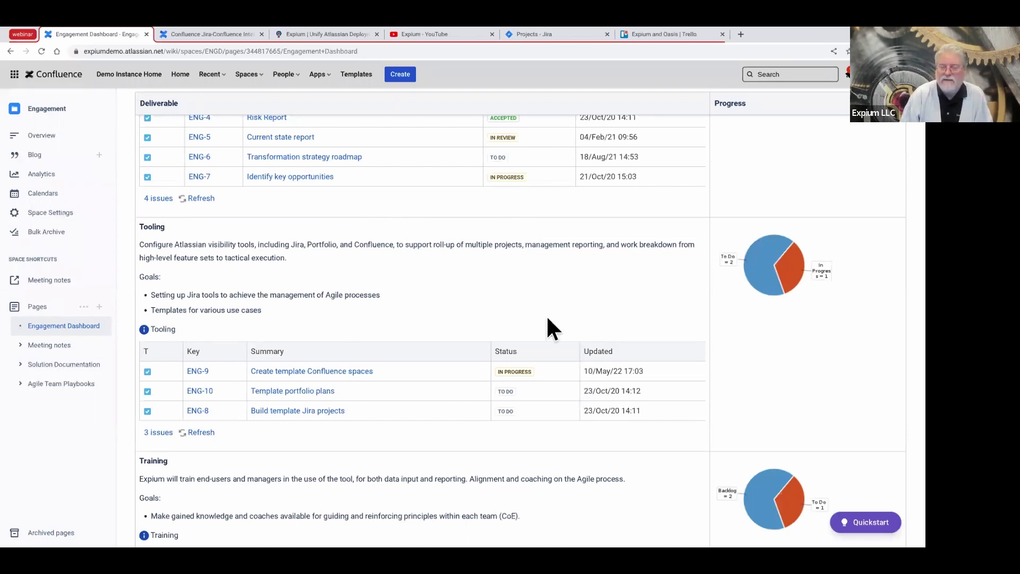
pyautogui.scroll(-3, 414, 293)
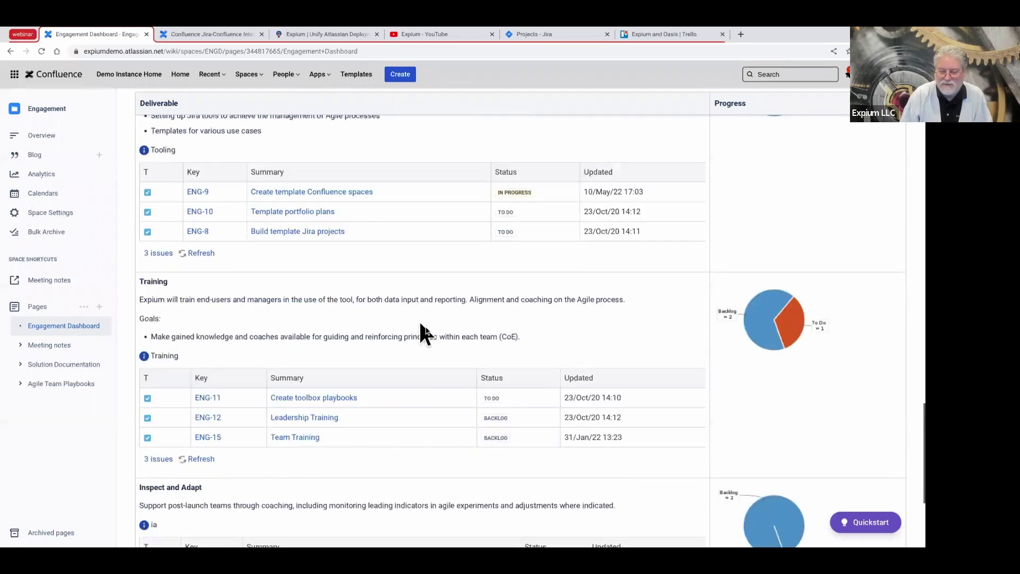
pyautogui.scroll(-3, 456, 284)
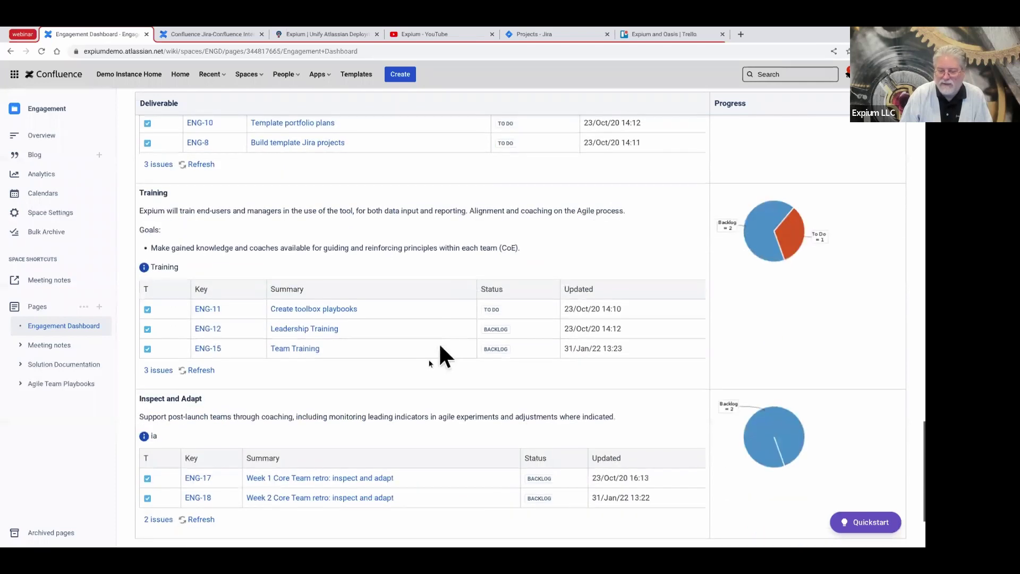
pyautogui.scroll(-1, 434, 321)
pyautogui.scroll(-1, 457, 293)
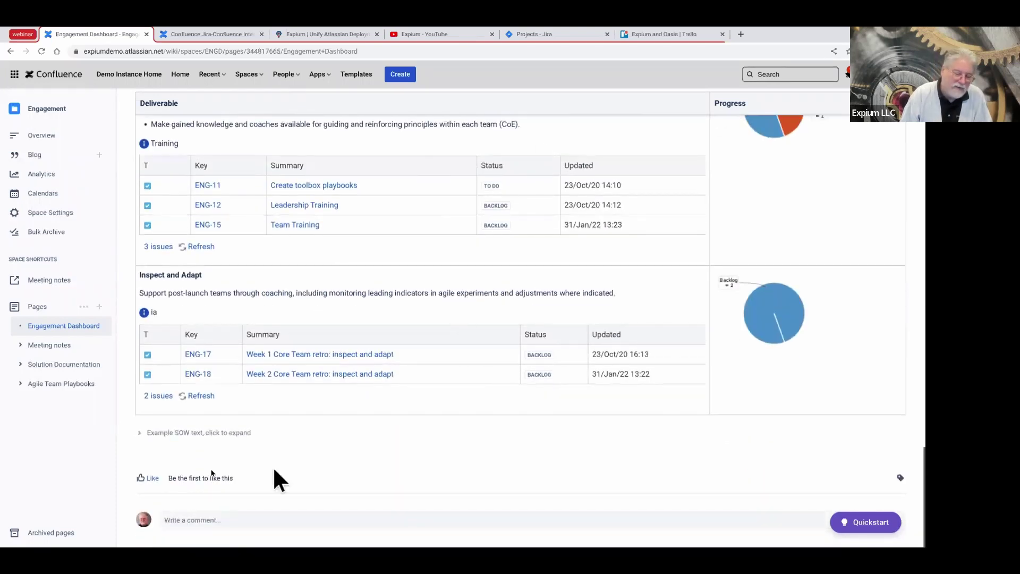
# - Expand the Example SOW text below the deliverables to view it, collapse it, and return to the Training and Inspect and Adapt rows
pyautogui.click(139, 433)
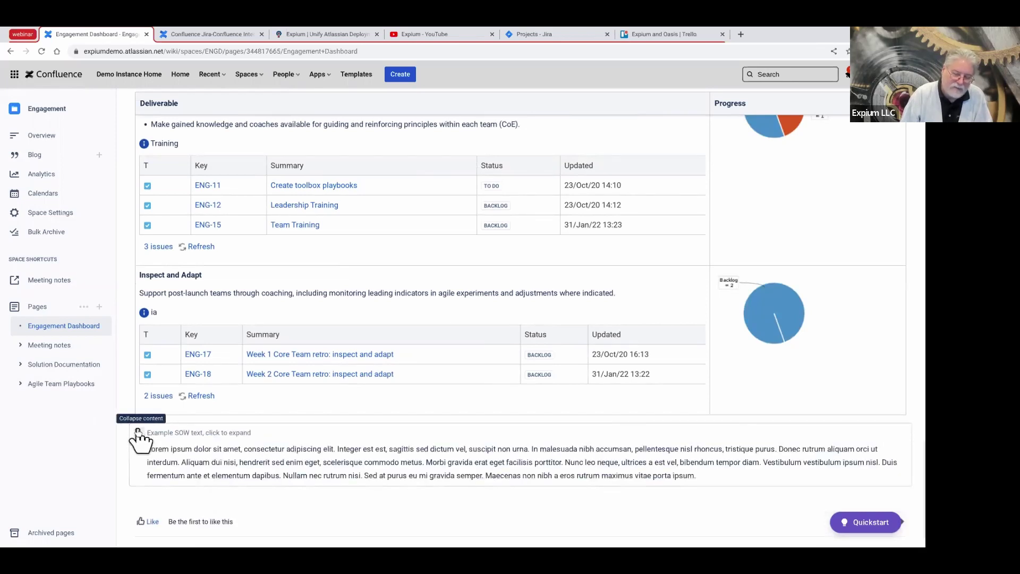
pyautogui.click(140, 433)
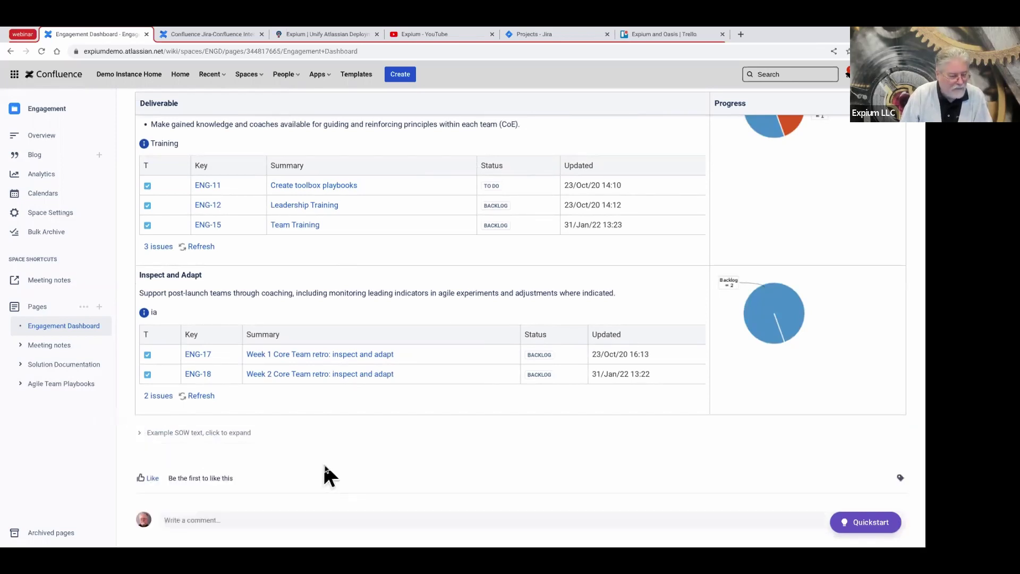
pyautogui.scroll(3, 481, 457)
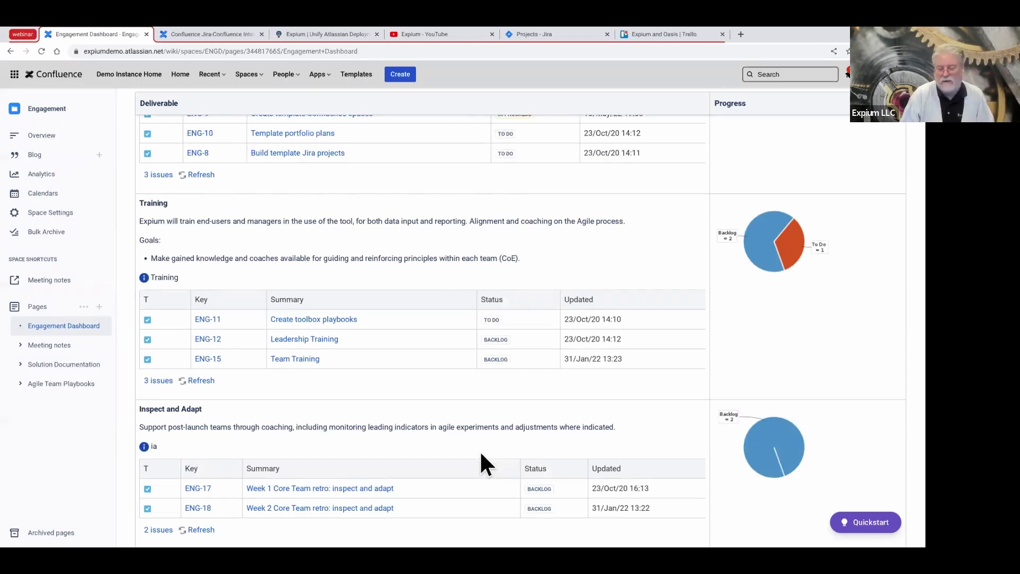
pyautogui.scroll(-1, 414, 381)
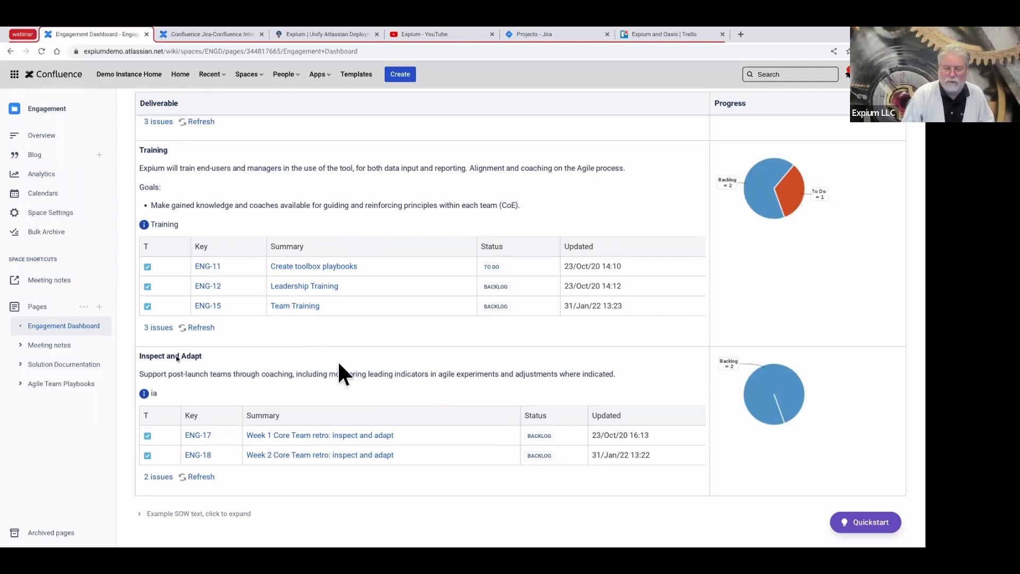
pyautogui.moveTo(75, 346)
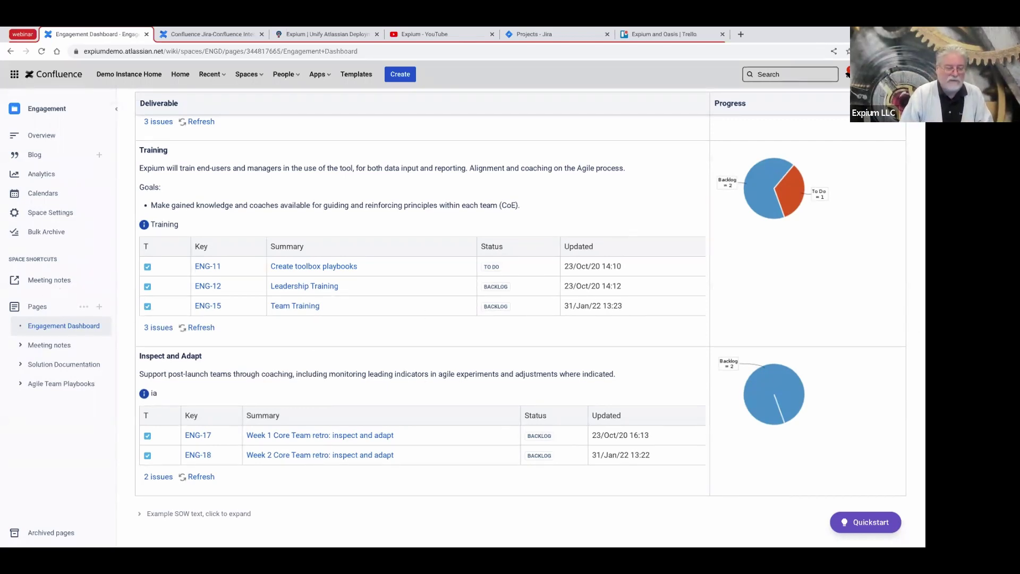
# - Review the Engagement Dashboard again, from the deliverables back to the calendar, status reports and Summary table
pyautogui.scroll(-1, 555, 370)
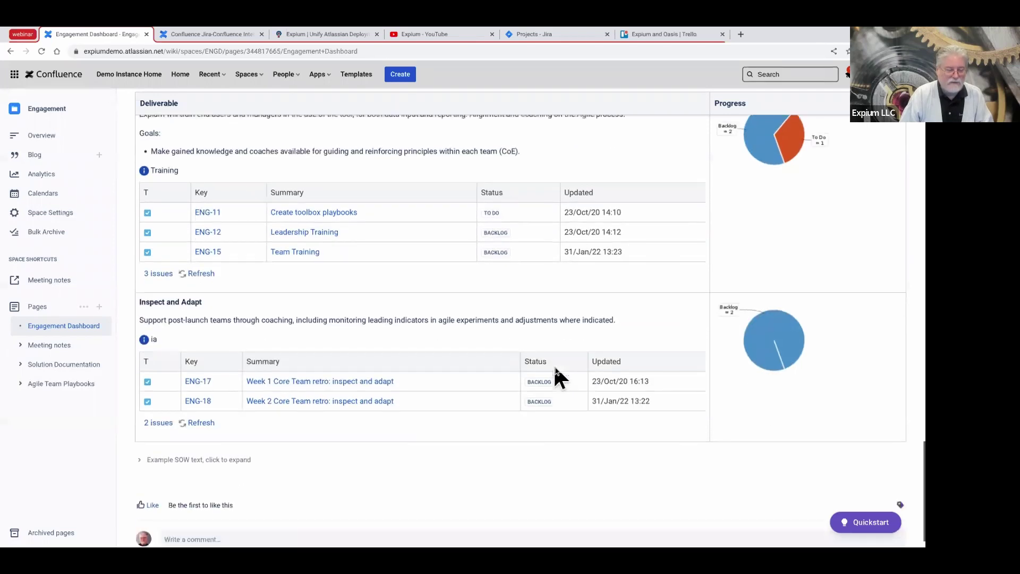
pyautogui.scroll(15, 555, 368)
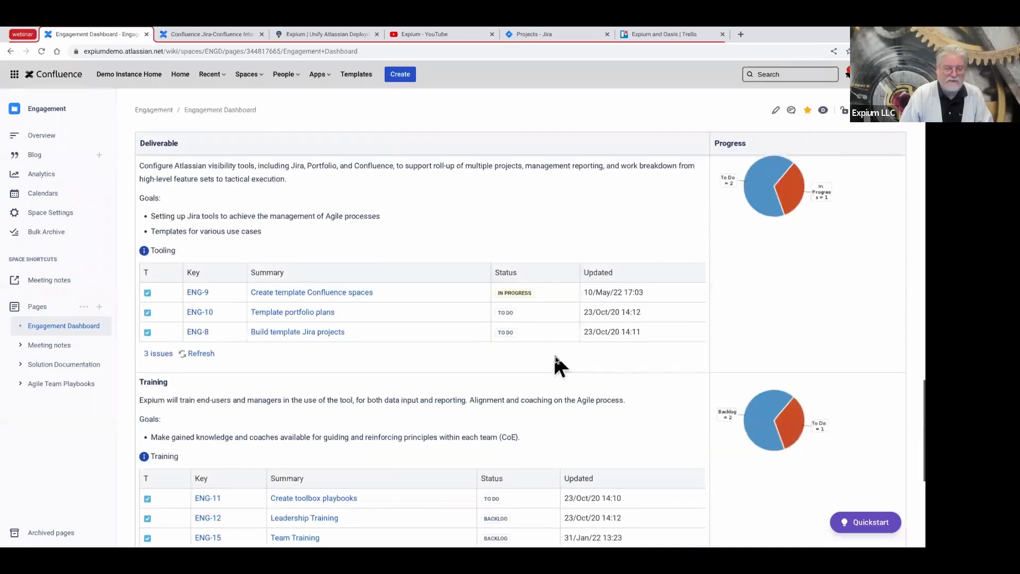
pyautogui.scroll(10, 555, 356)
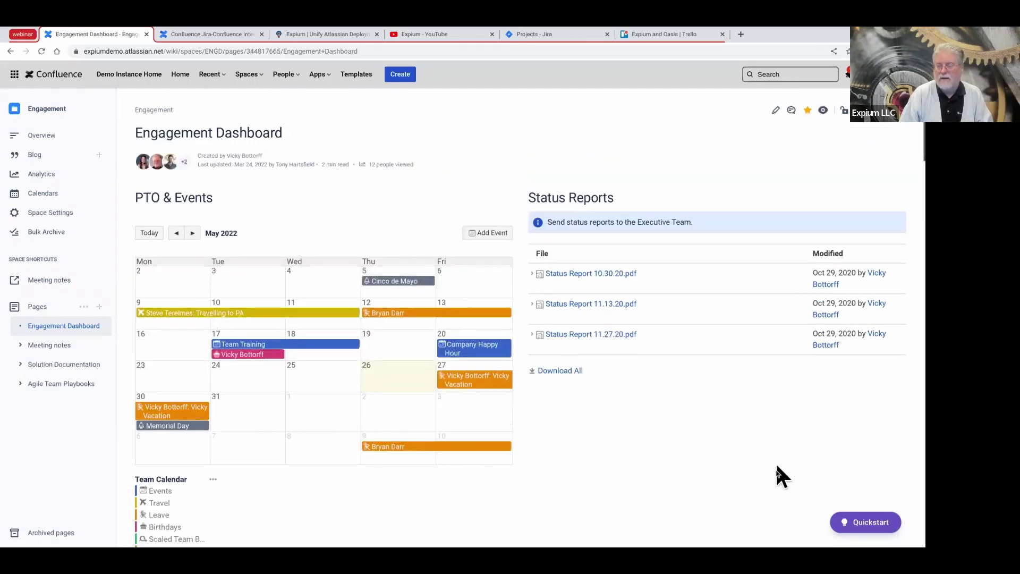
pyautogui.scroll(-2, 697, 447)
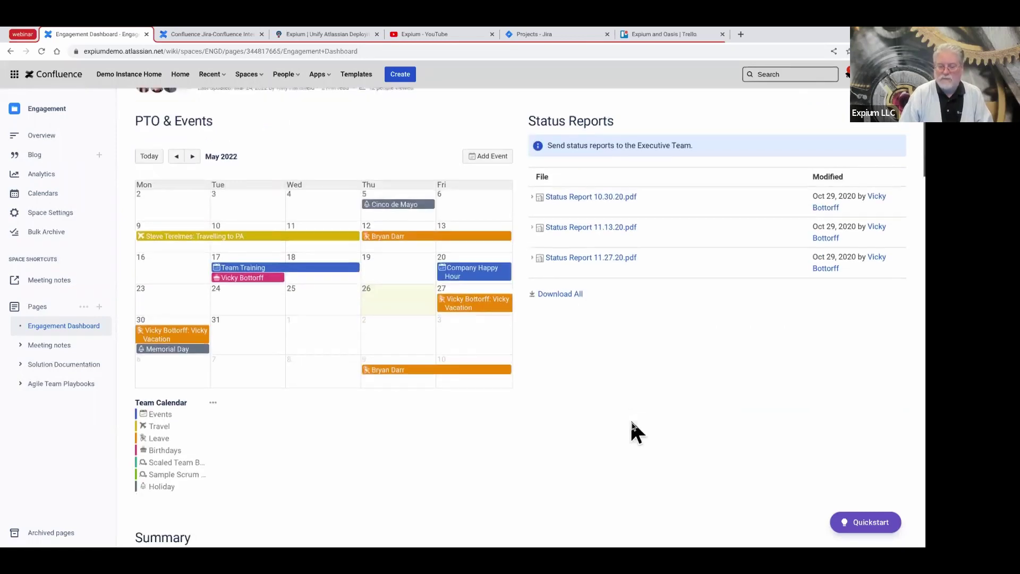
pyautogui.scroll(-6, 633, 425)
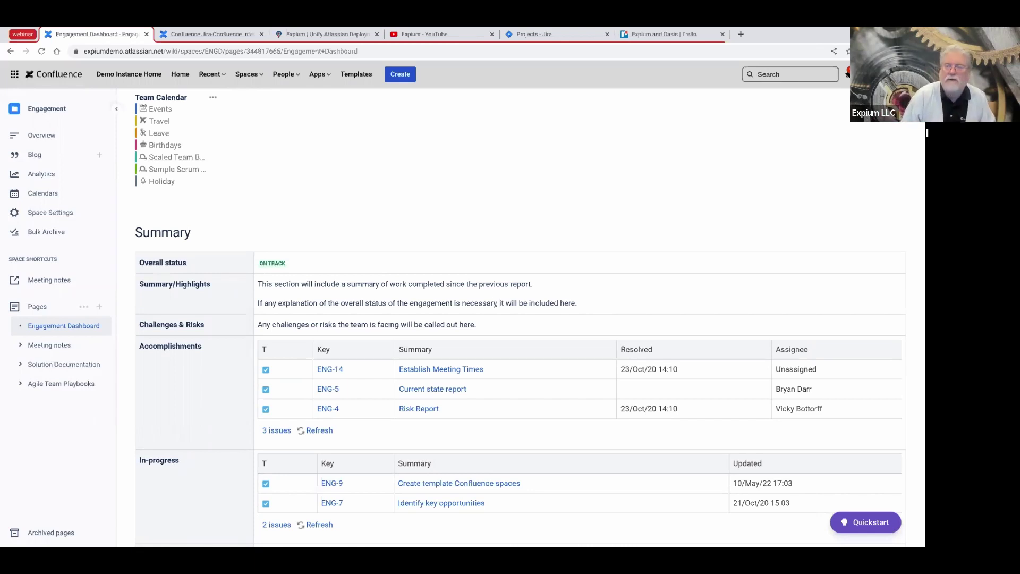
# - Open the Marketing space's Team Homepage and examine its About Marketing, Where to find us and Latest updates sections
pyautogui.click(261, 76)
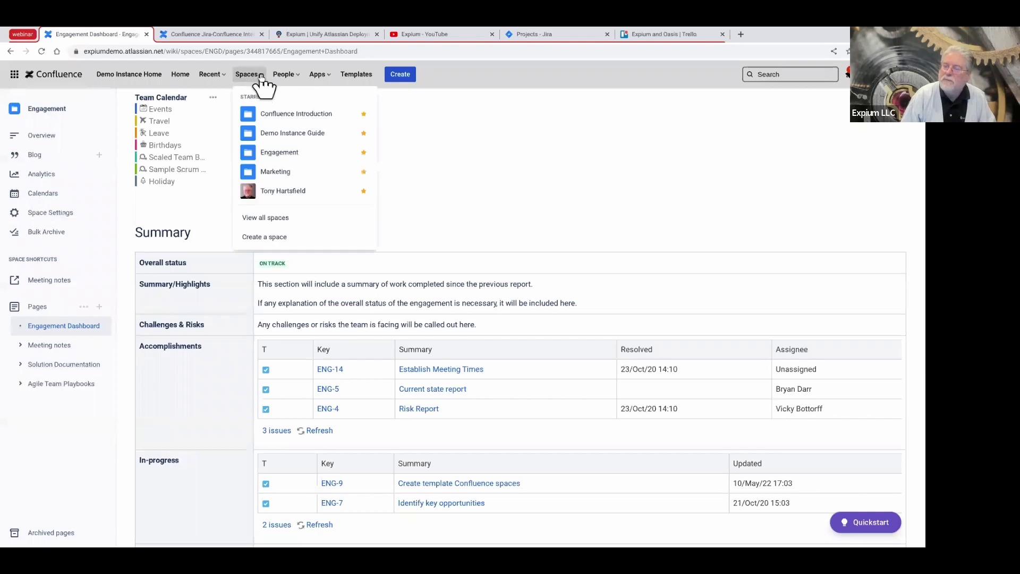
pyautogui.click(279, 172)
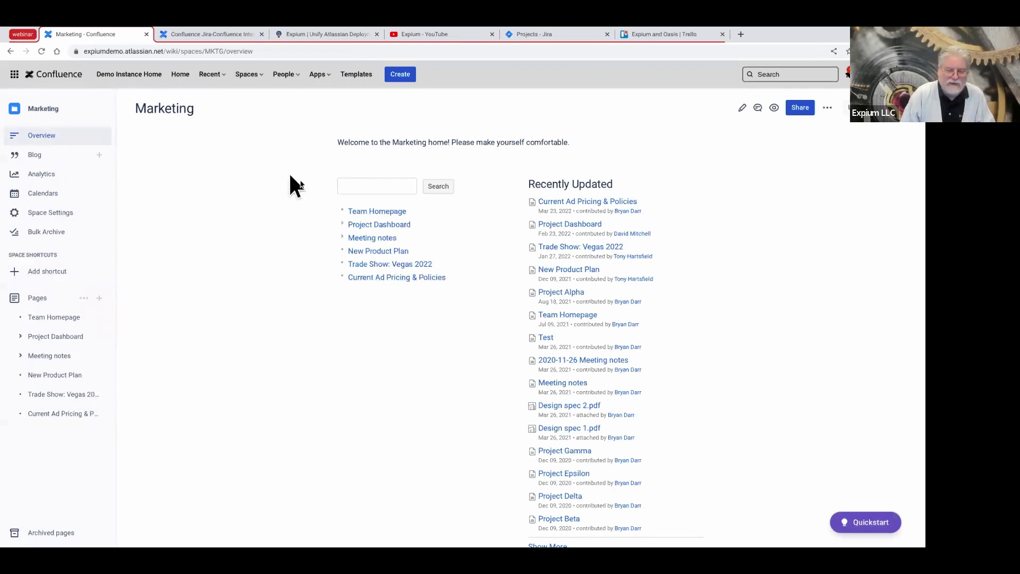
pyautogui.click(41, 317)
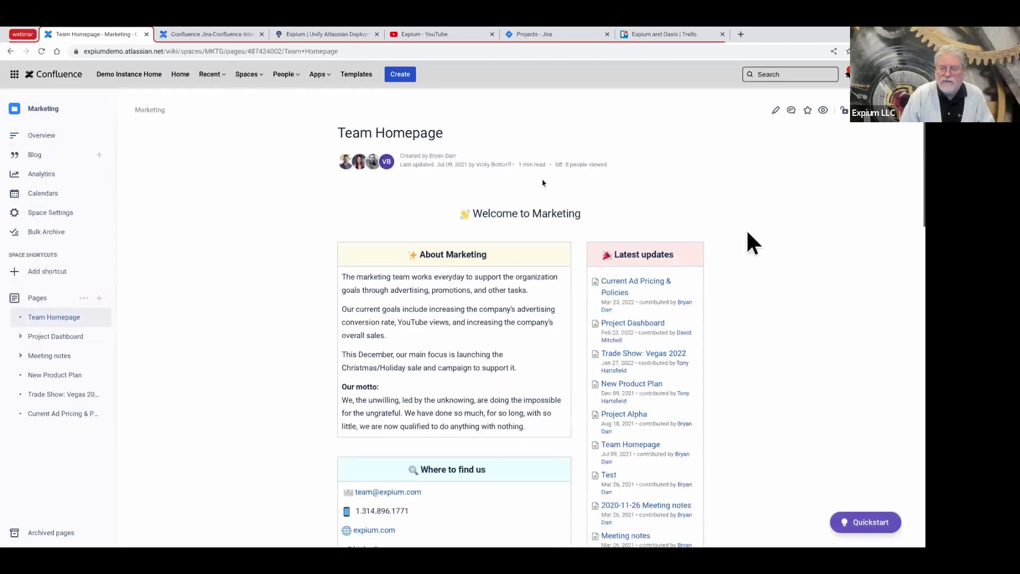
pyautogui.scroll(-1, 190, 324)
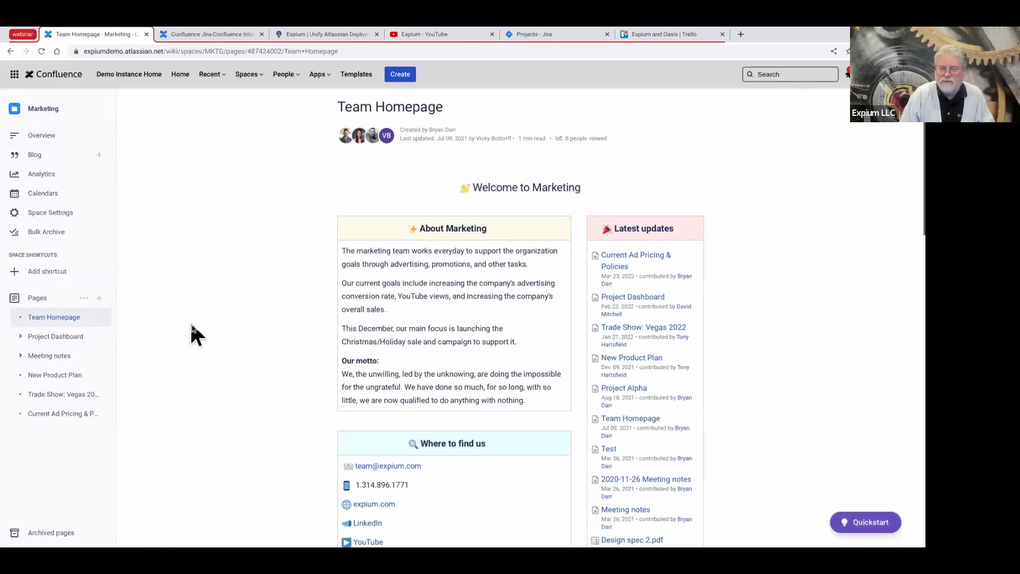
pyautogui.scroll(-1, 191, 332)
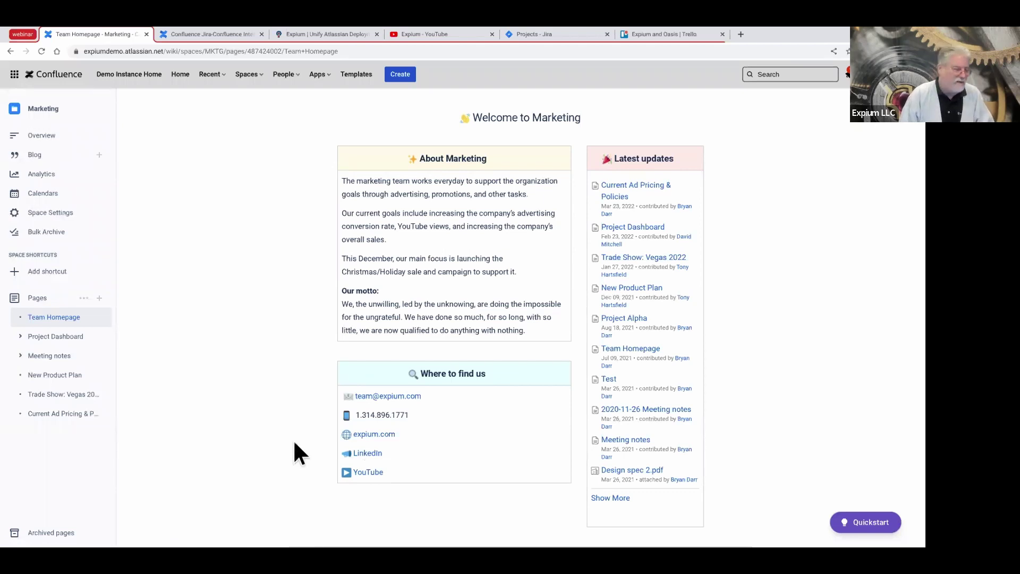
pyautogui.scroll(2, 292, 439)
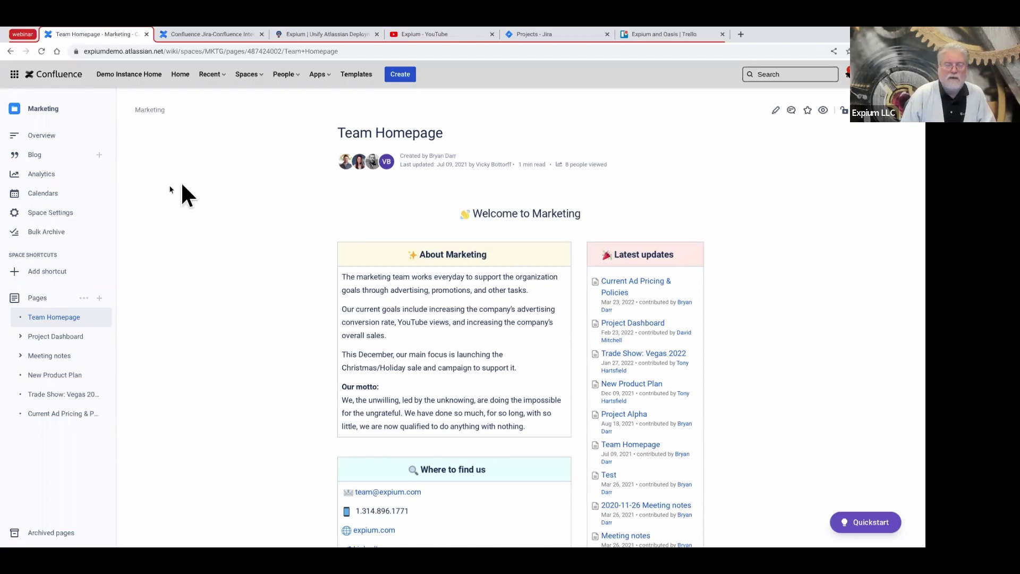
# - View the Marketing space's Project Dashboard with its project statuses, and open the Project Beta page beneath it
pyautogui.click(40, 342)
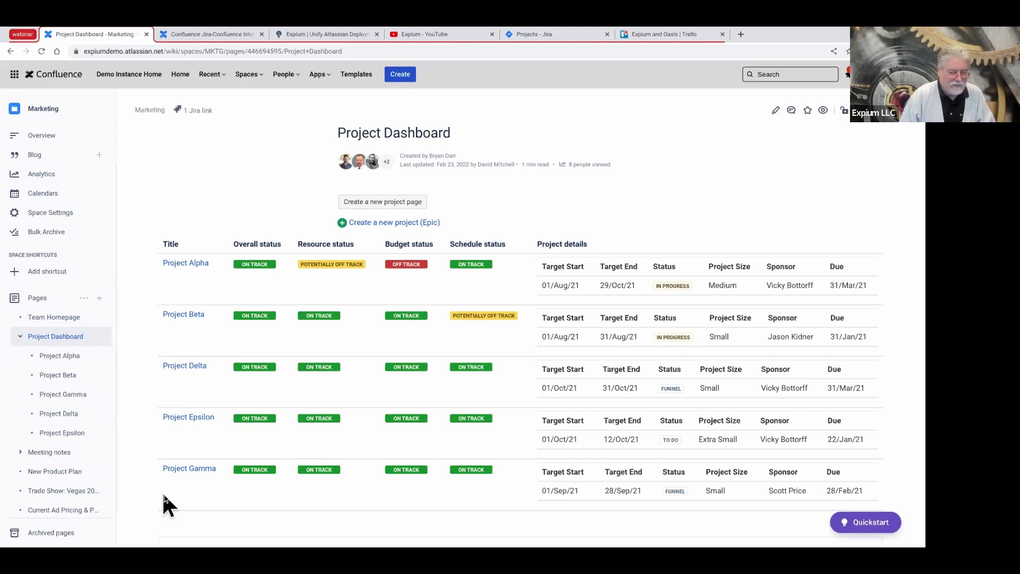
pyautogui.moveTo(50, 338)
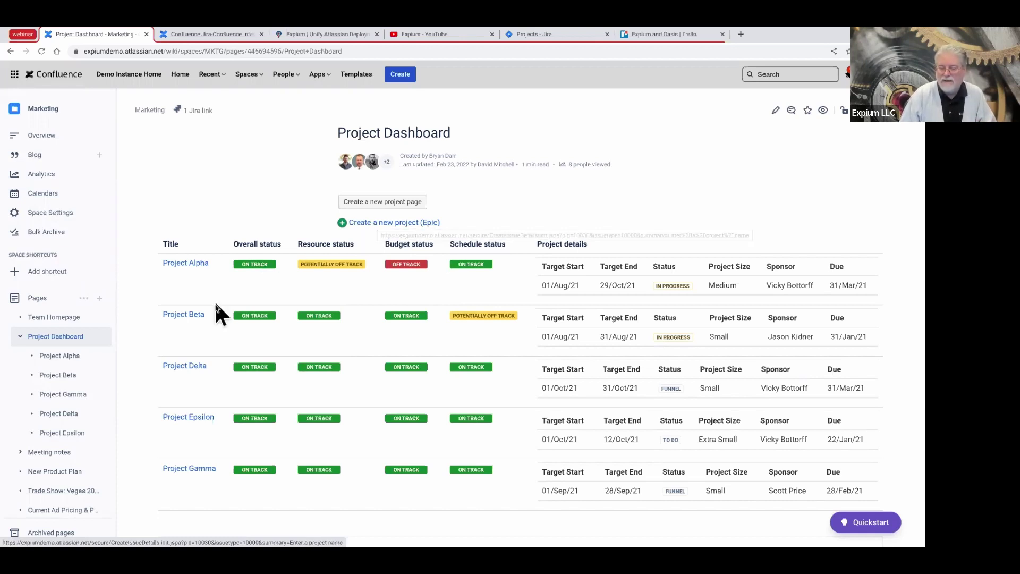
pyautogui.click(58, 355)
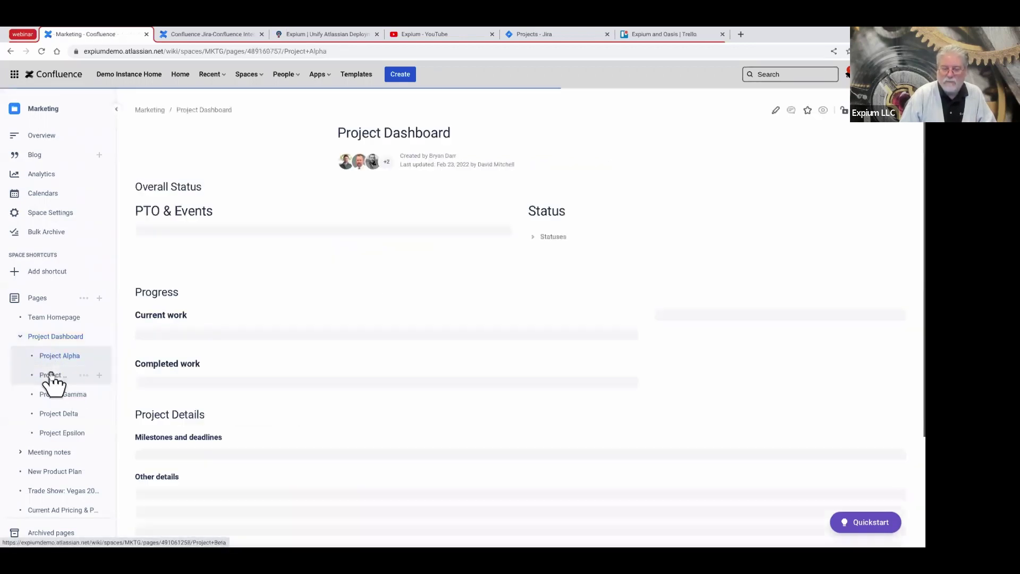
pyautogui.click(51, 375)
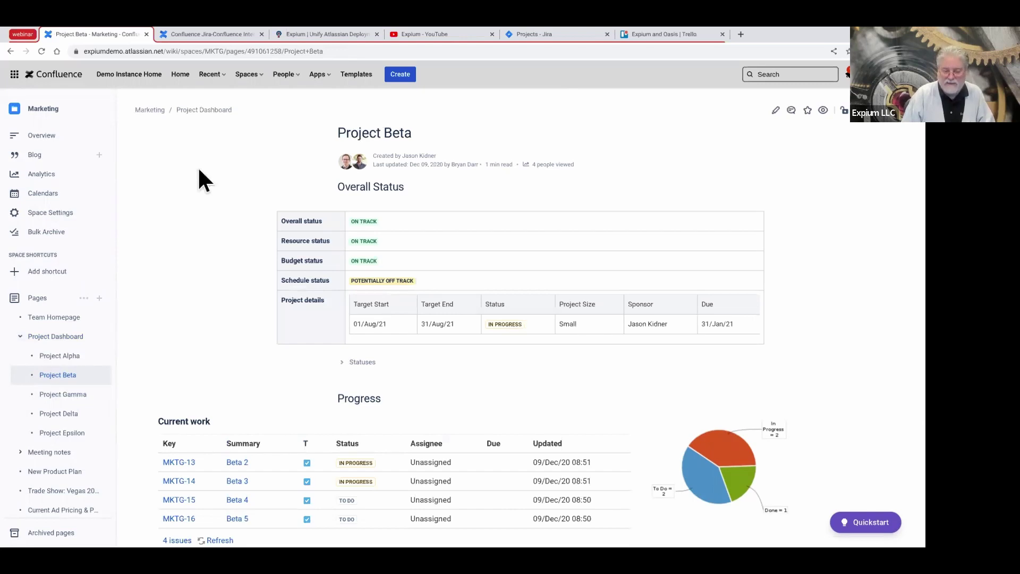
# - Expand Meeting notes in the Marketing page tree and open the 2020-11-26 Meeting notes page
pyautogui.scroll(-1, 41, 323)
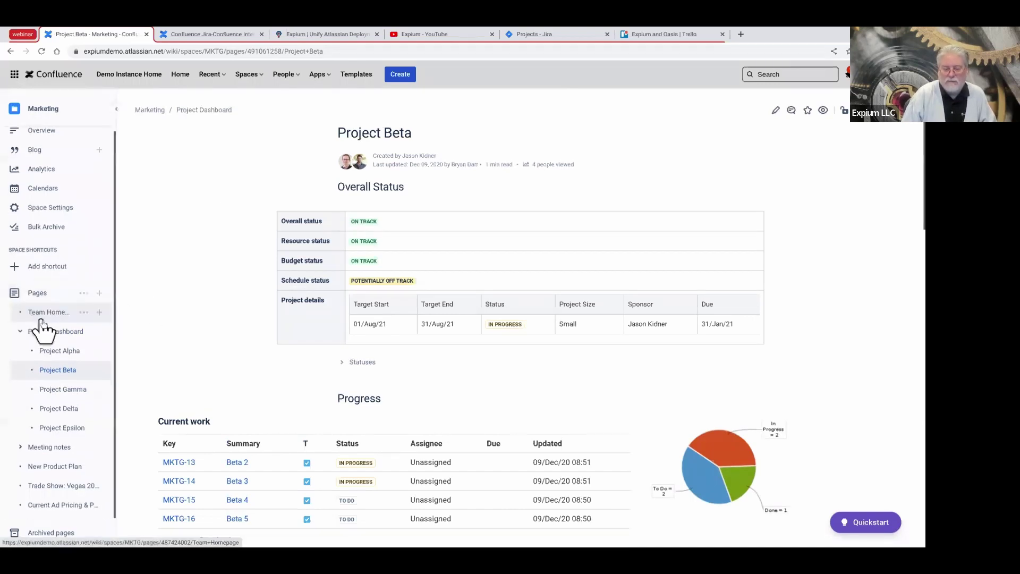
pyautogui.click(21, 447)
pyautogui.scroll(-2, 187, 303)
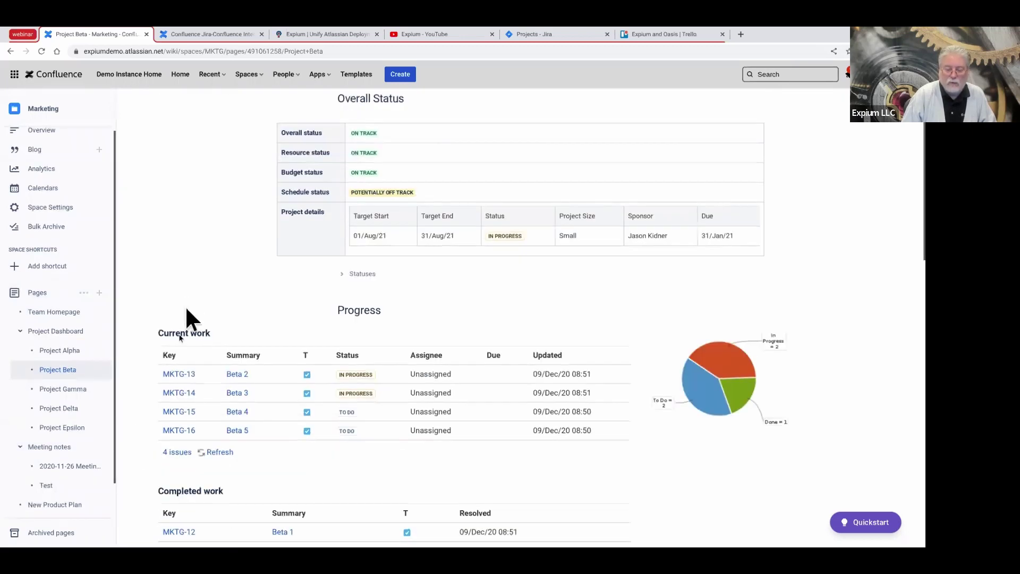
pyautogui.moveTo(29, 448)
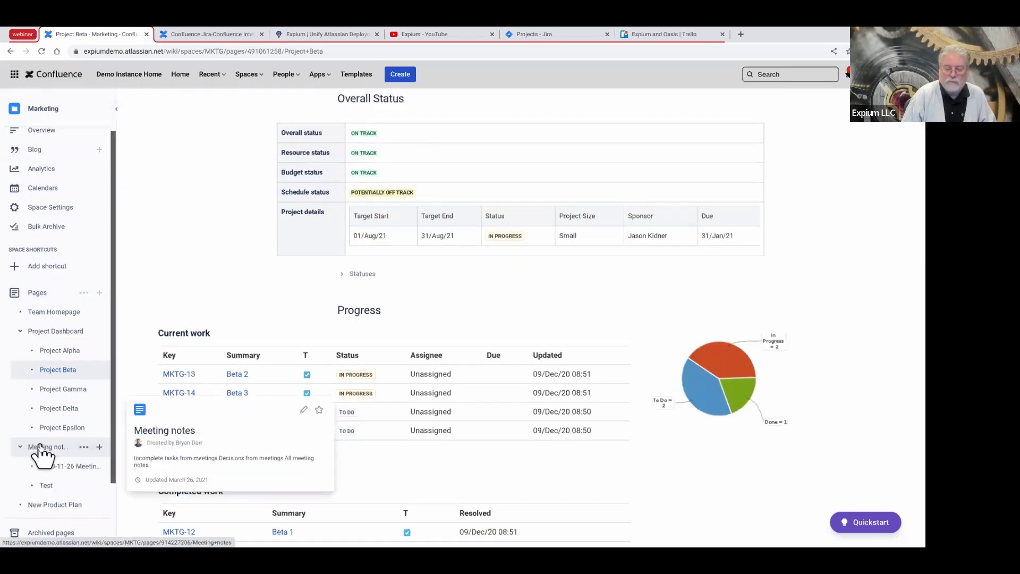
pyautogui.click(50, 467)
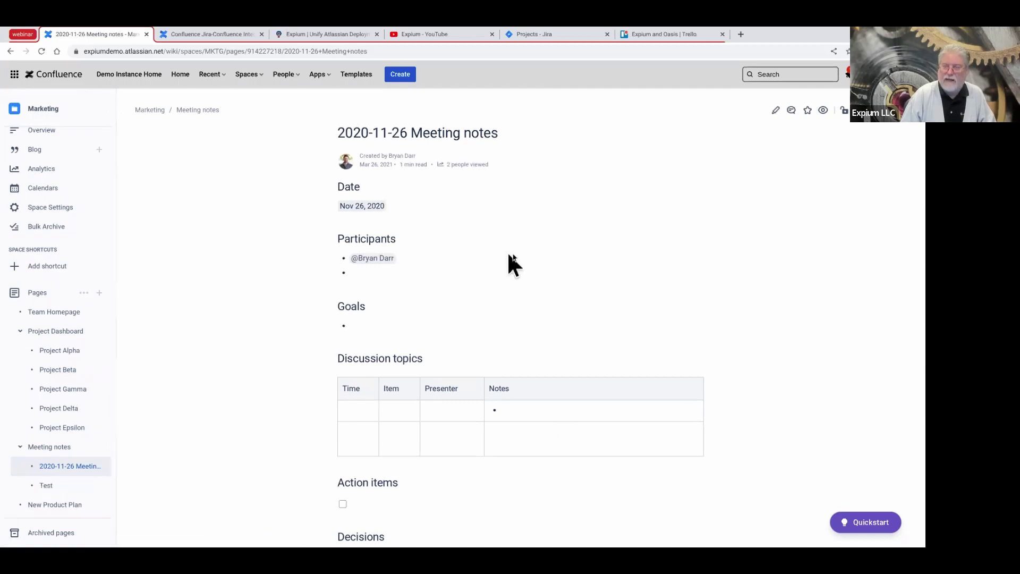
# - Browse the template gallery, preview the Master project documentation template and close its preview
pyautogui.click(346, 78)
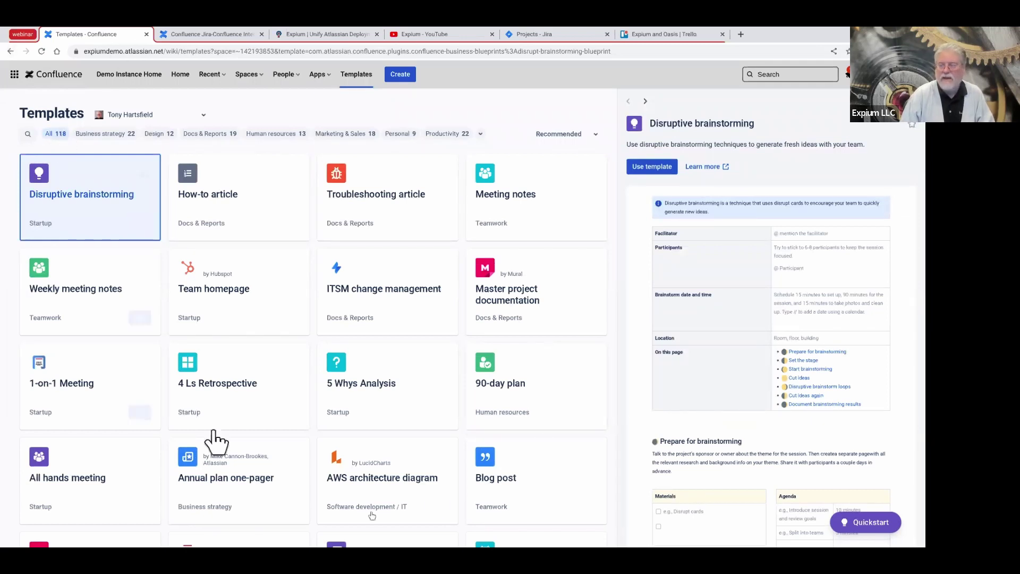
pyautogui.click(583, 289)
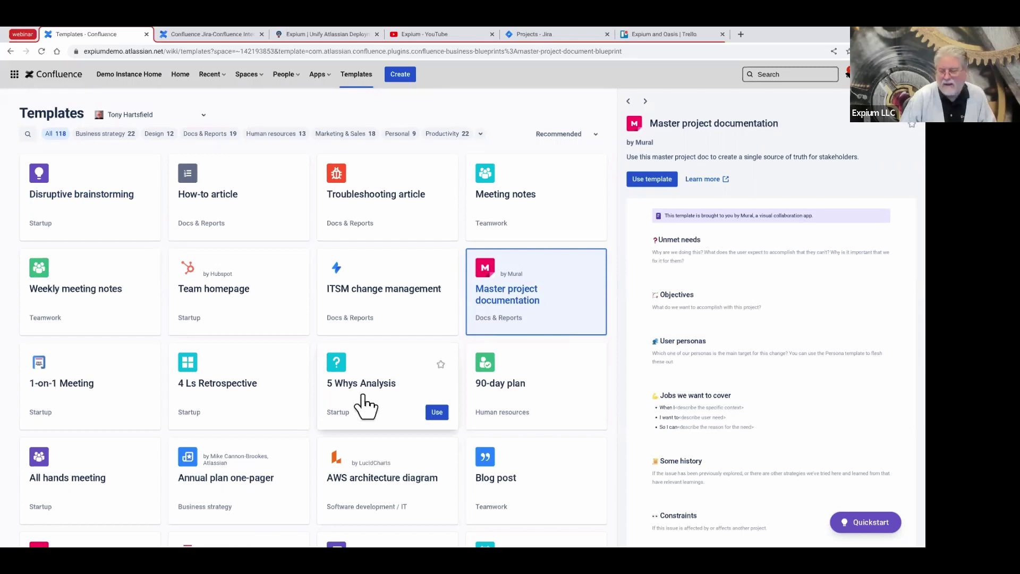
pyautogui.scroll(-4, 364, 403)
pyautogui.scroll(-5, 355, 397)
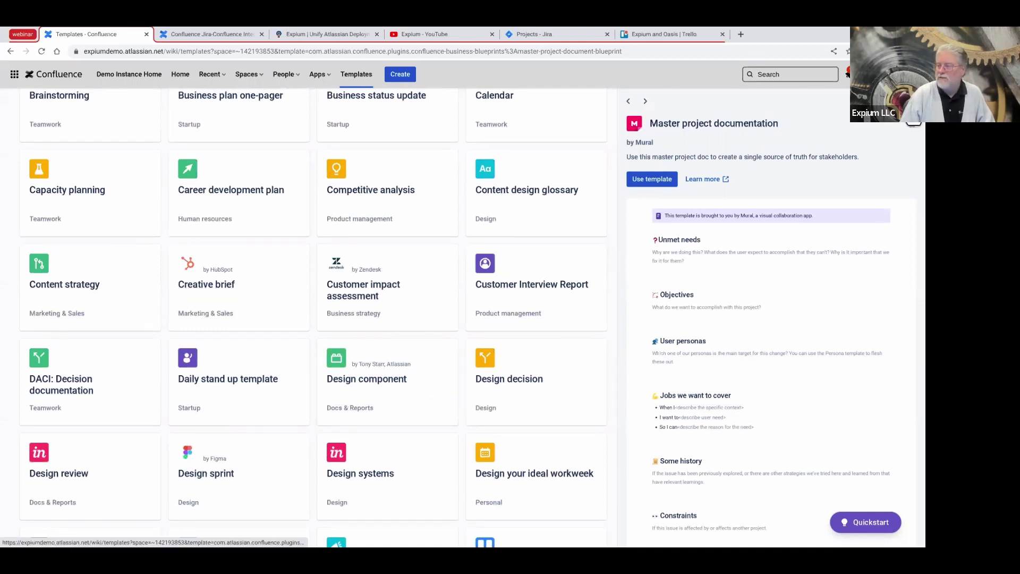
pyautogui.click(913, 120)
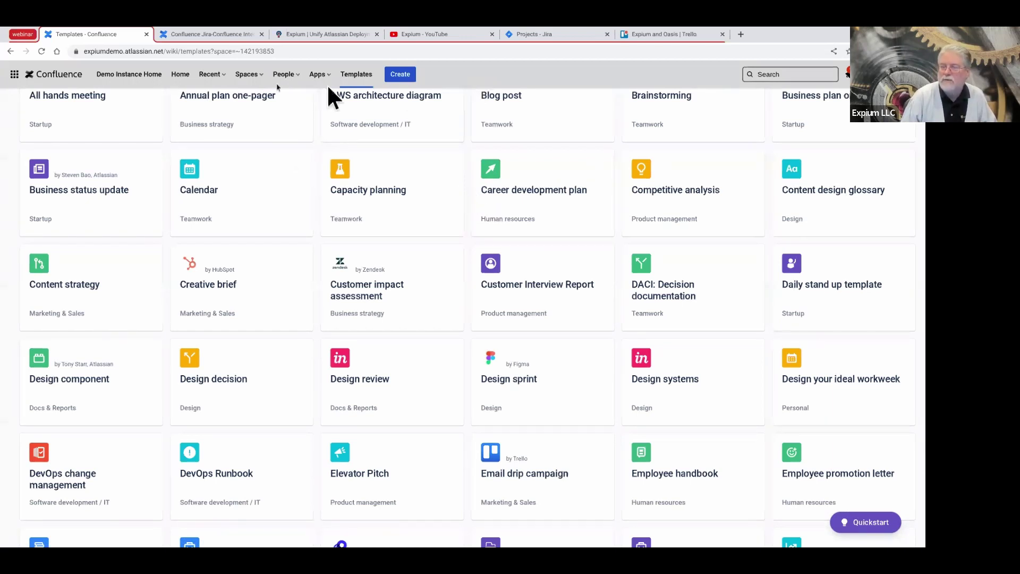
pyautogui.moveTo(572, 95)
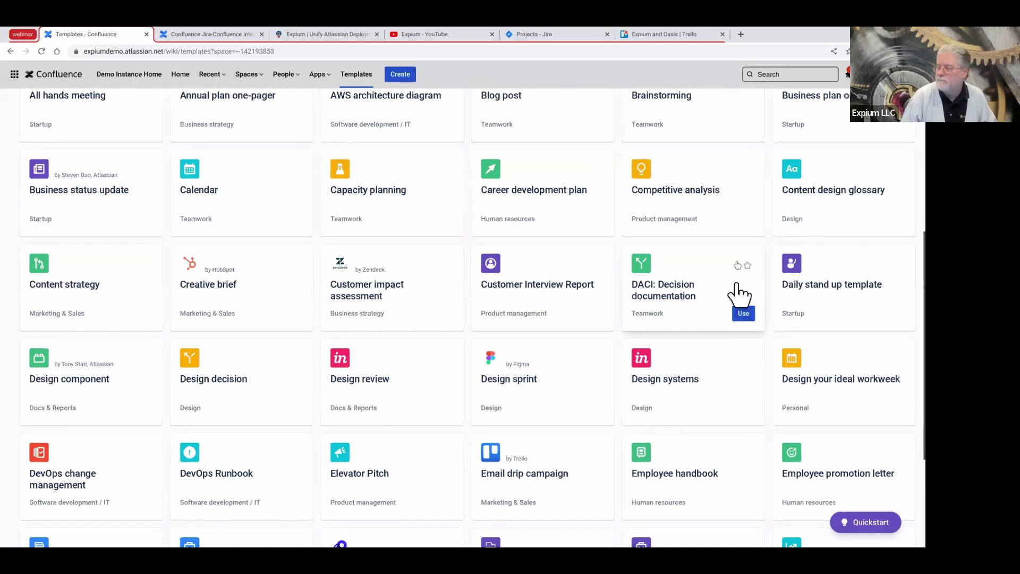
pyautogui.scroll(5, 737, 271)
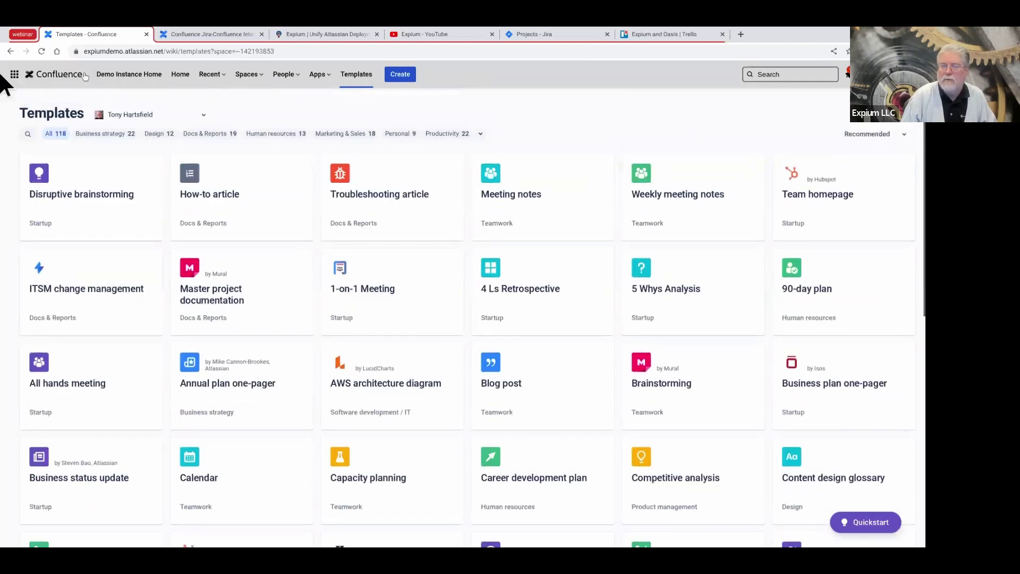
# - Return to the Marketing space and open its Meeting notes page to view the task report, decisions and list of notes
pyautogui.click(247, 81)
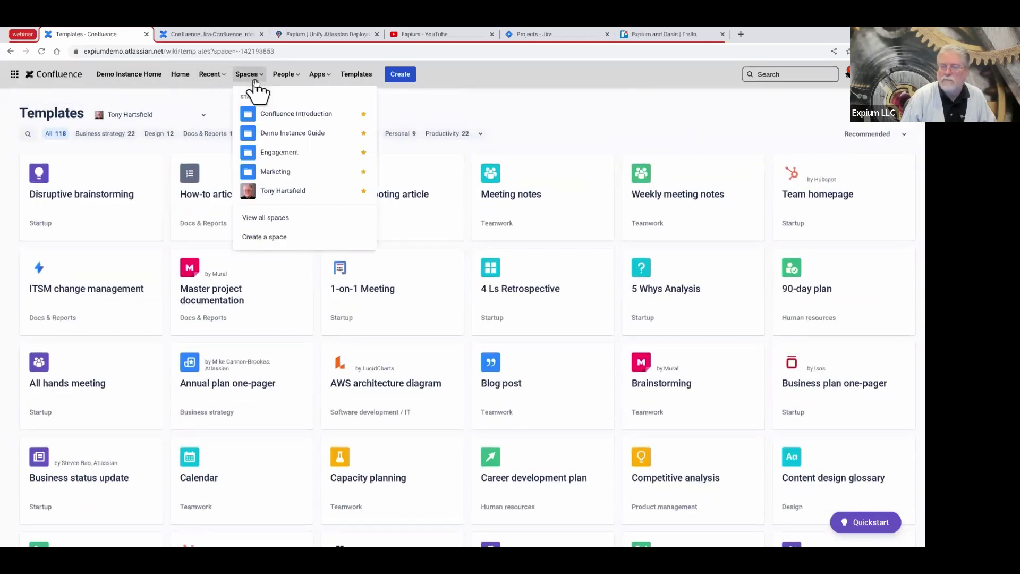
pyautogui.click(277, 159)
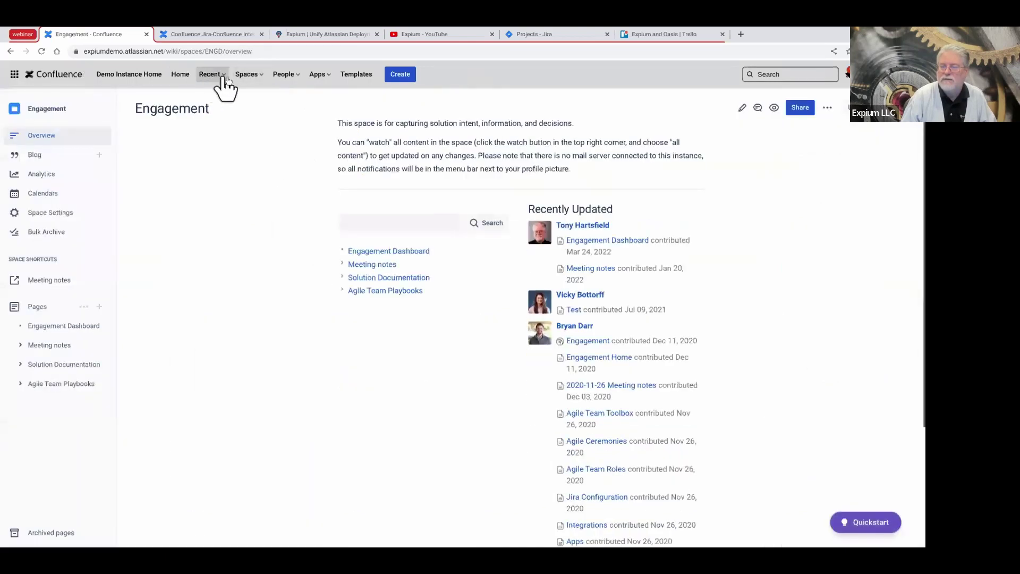
pyautogui.click(245, 75)
pyautogui.click(257, 173)
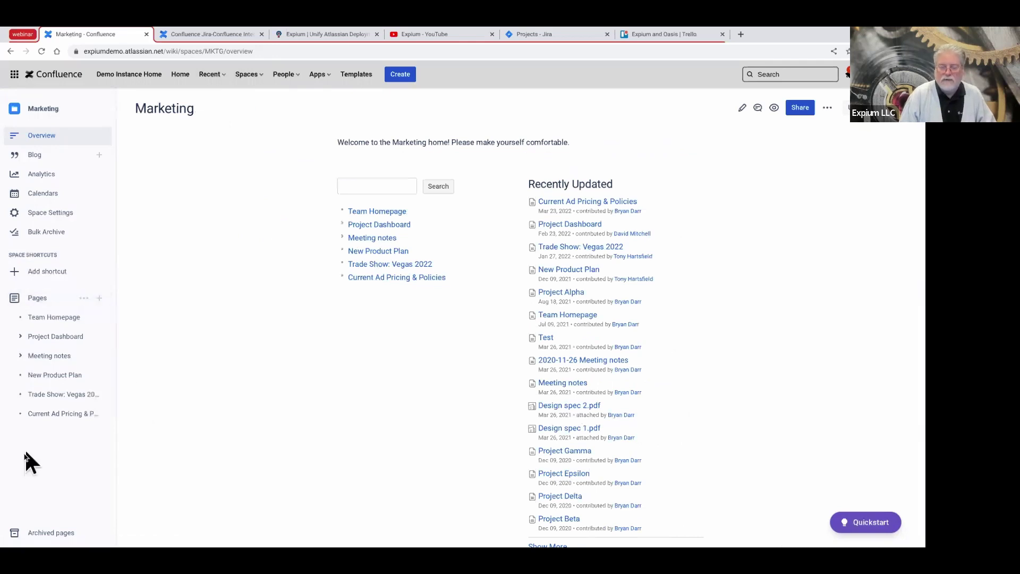
pyautogui.click(43, 356)
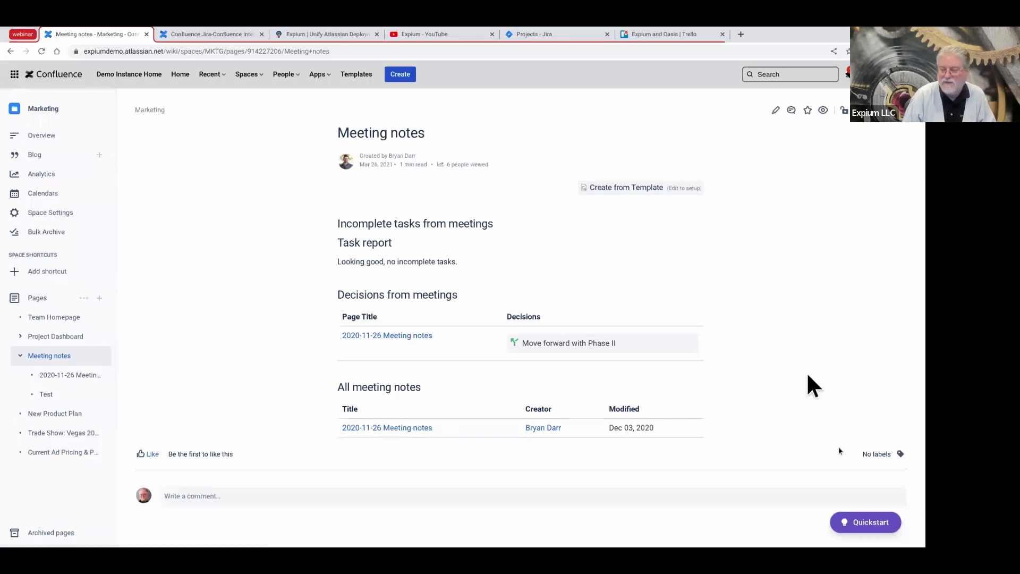
pyautogui.moveTo(49, 377)
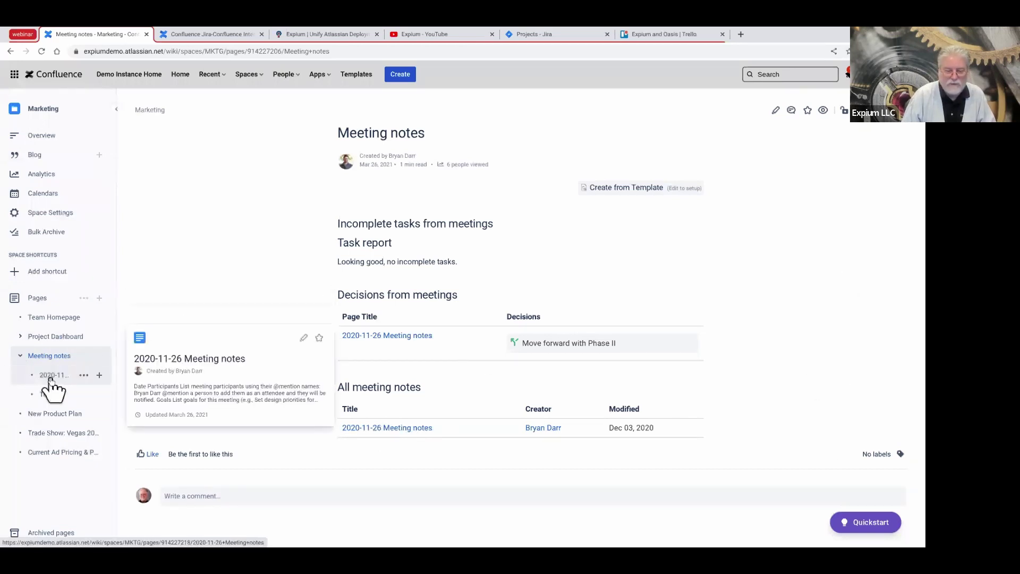
# - View the New Product Plan page, and on the Trade Show: Vegas 2022 board move the "Review trade show checklist" card above "Verify exhibit has arrived"
pyautogui.click(46, 415)
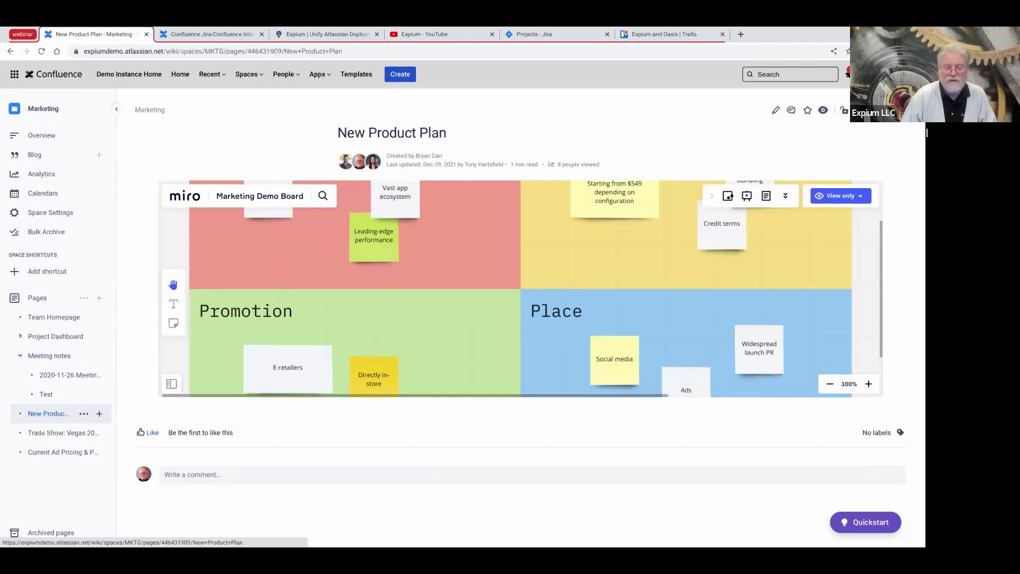
pyautogui.click(36, 436)
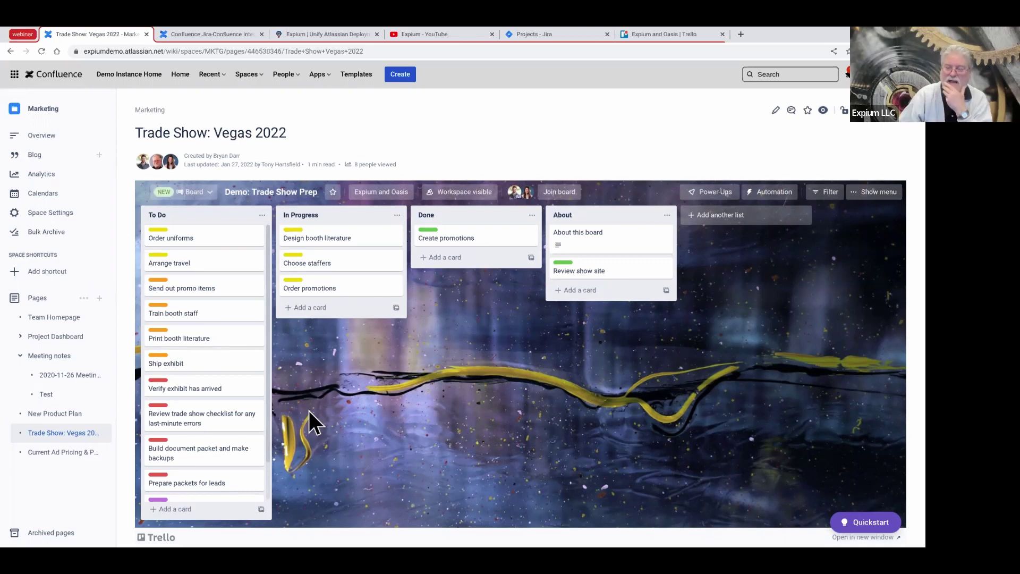
pyautogui.moveTo(192, 420)
pyautogui.mouseDown()
pyautogui.moveTo(318, 406)
pyautogui.moveTo(193, 406)
pyautogui.moveTo(192, 326)
pyautogui.moveTo(189, 405)
pyautogui.mouseUp()
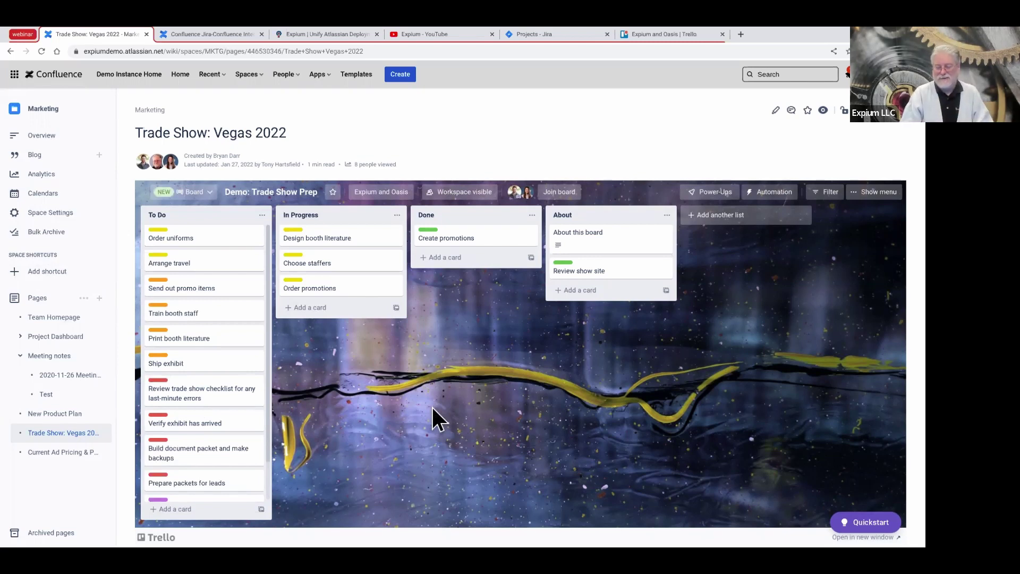
# - View the embedded spreadsheet and document on the Current Ad Pricing & Policies page, and switch to the Expium website
pyautogui.click(42, 453)
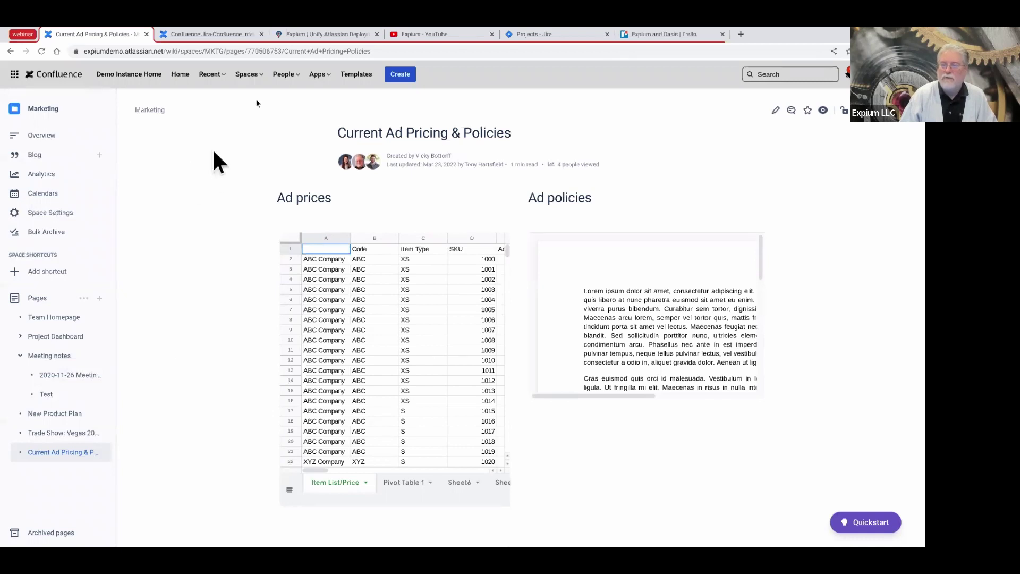
pyautogui.click(312, 30)
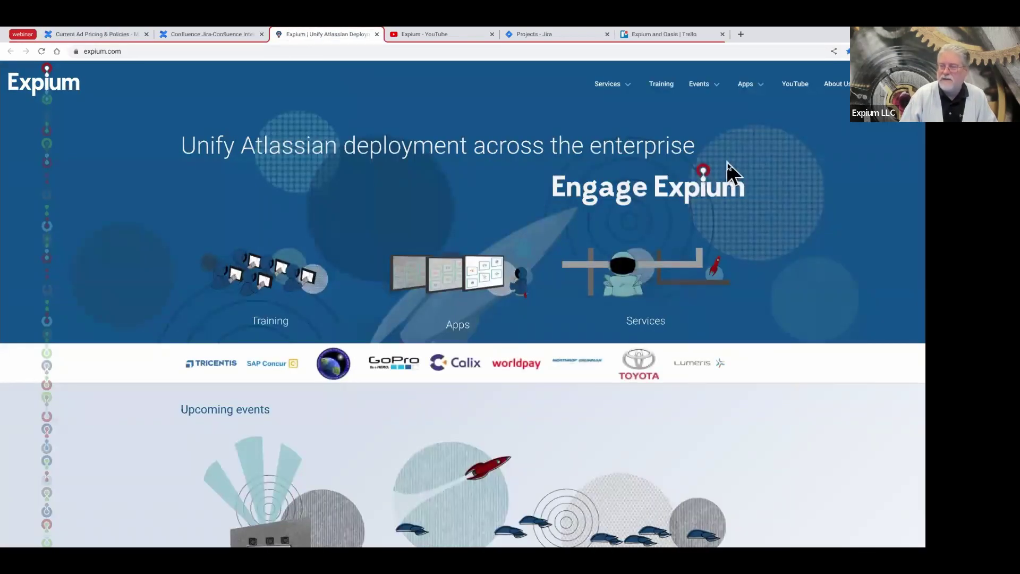
# - Open the full list of Expium events and look through the upcoming webinars, workshops and boot camps with their dates
pyautogui.click(709, 86)
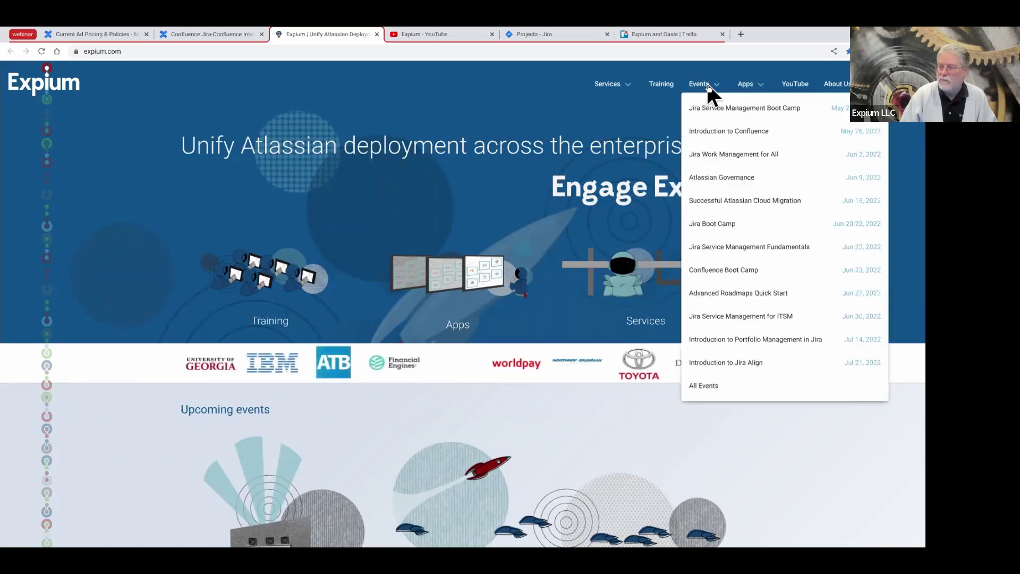
pyautogui.click(720, 390)
pyautogui.scroll(-5, 720, 392)
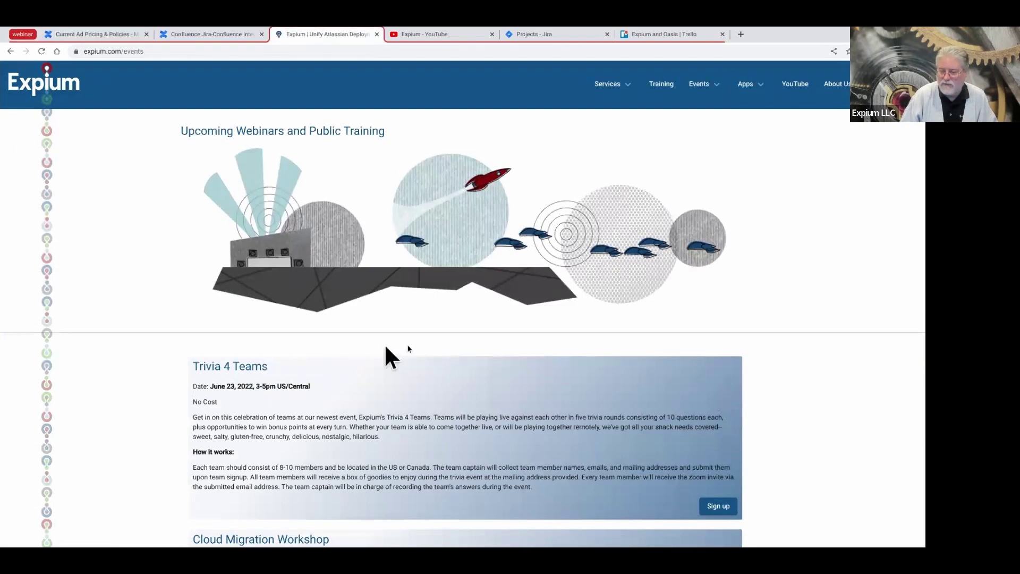
pyautogui.scroll(-2, 413, 341)
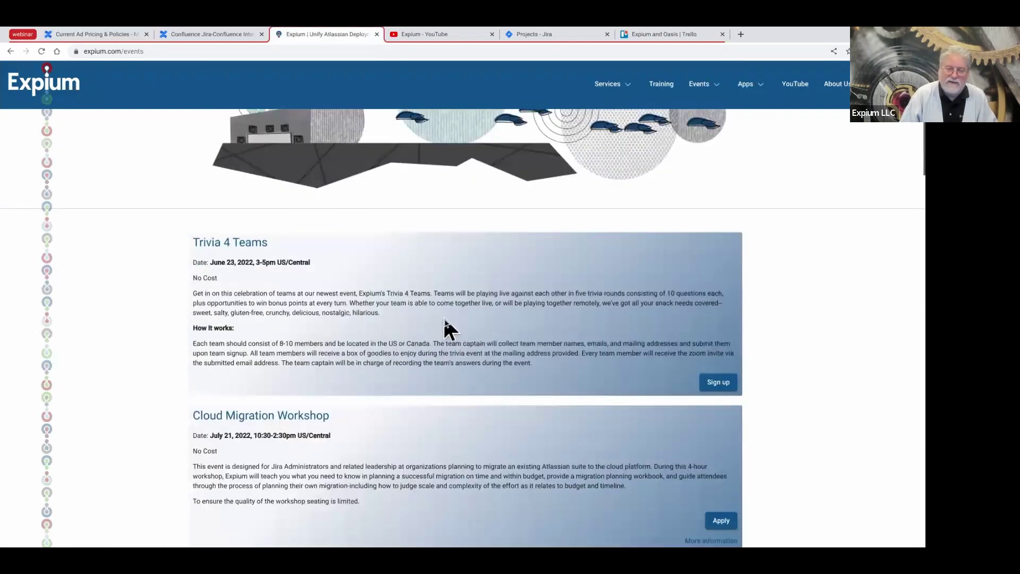
pyautogui.scroll(-3, 446, 318)
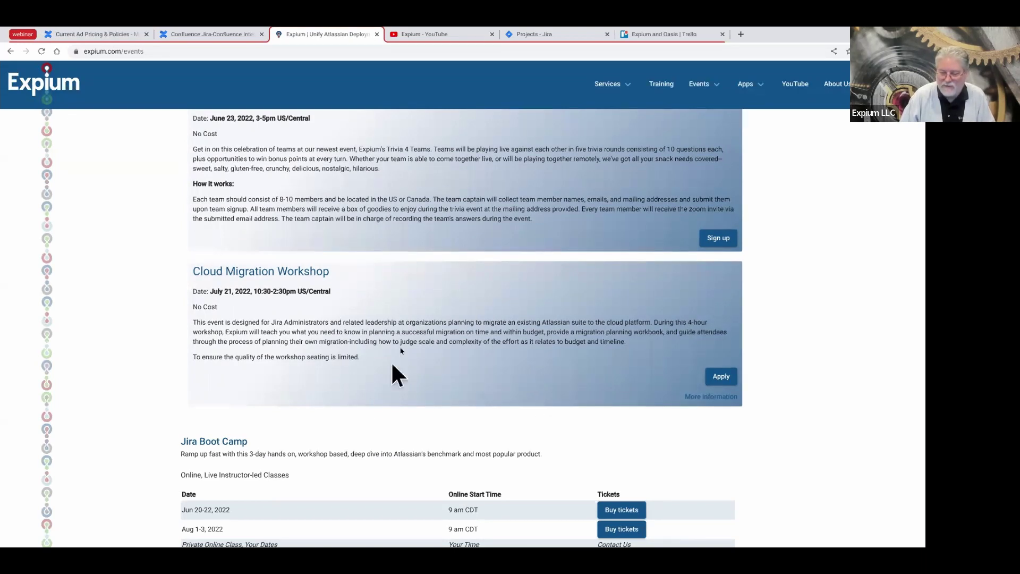
pyautogui.scroll(-2, 393, 364)
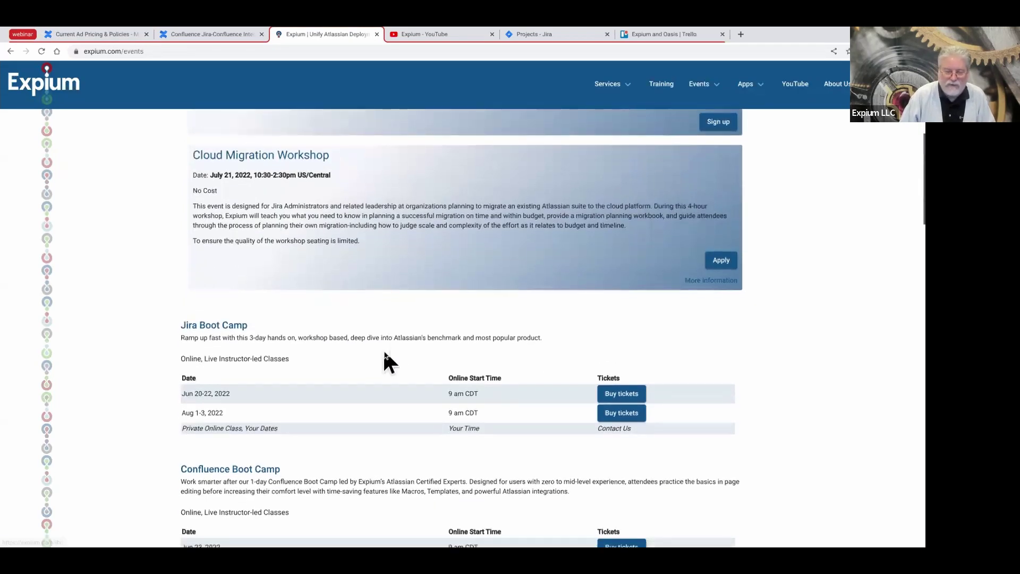
pyautogui.scroll(-2, 384, 355)
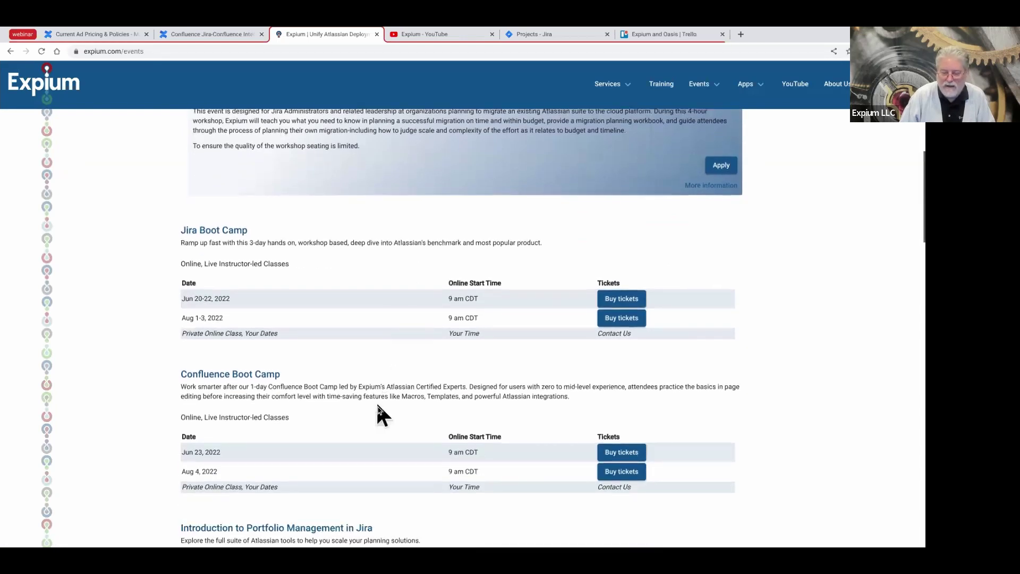
pyautogui.scroll(-3, 378, 404)
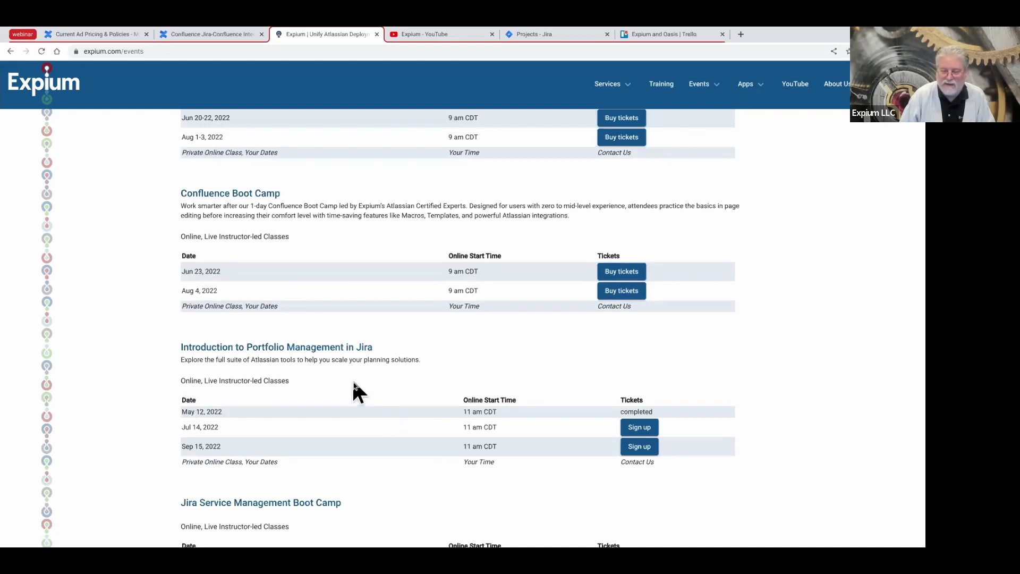
pyautogui.scroll(-3, 353, 392)
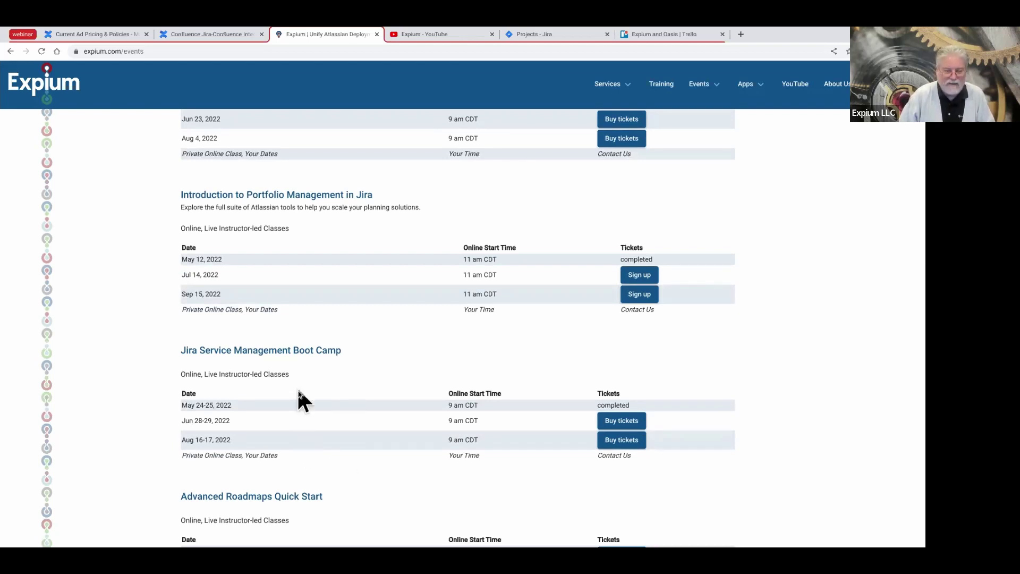
pyautogui.scroll(-4, 416, 306)
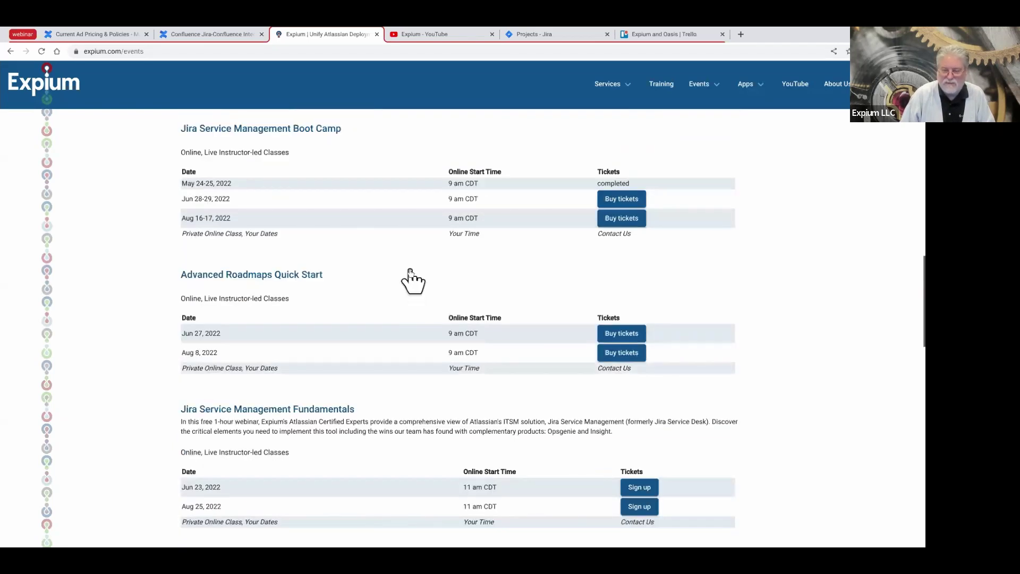
pyautogui.scroll(-3, 412, 290)
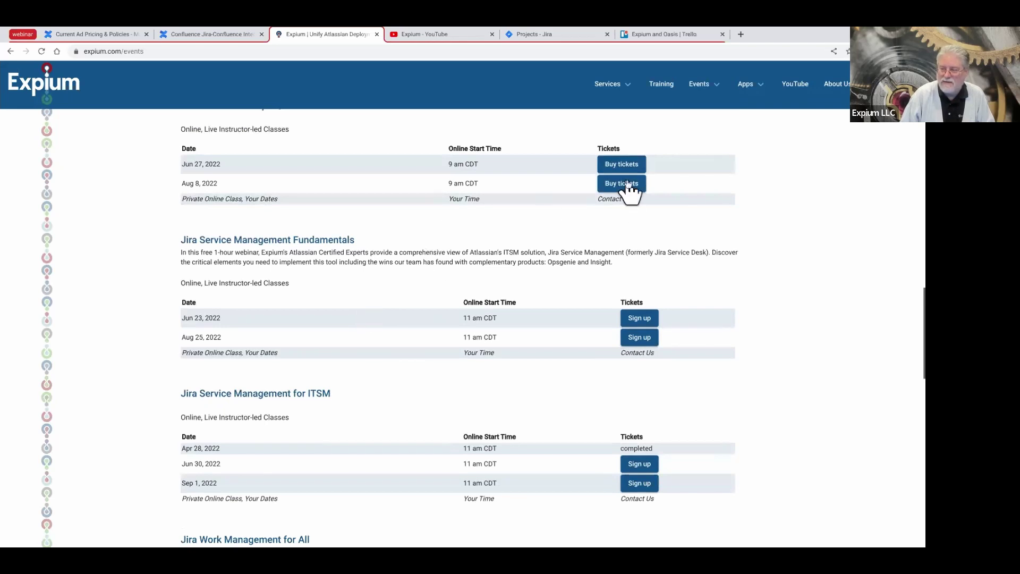
pyautogui.scroll(-1, 298, 282)
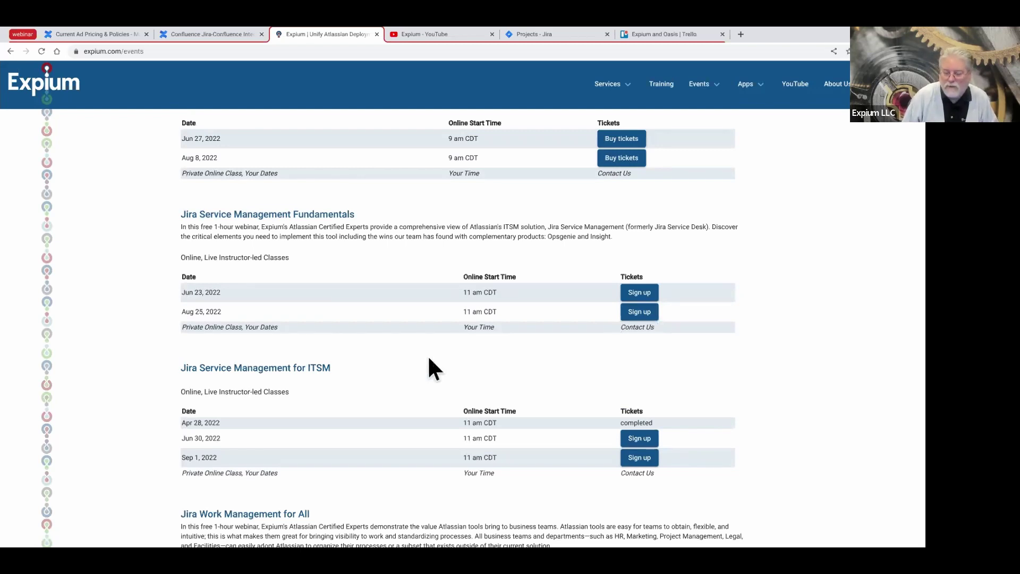
pyautogui.scroll(-1, 428, 357)
# - View the videos on Expium's YouTube channel, and switch back to the Confluence demo instance to open the Confluence Introduction space overview
pyautogui.click(439, 37)
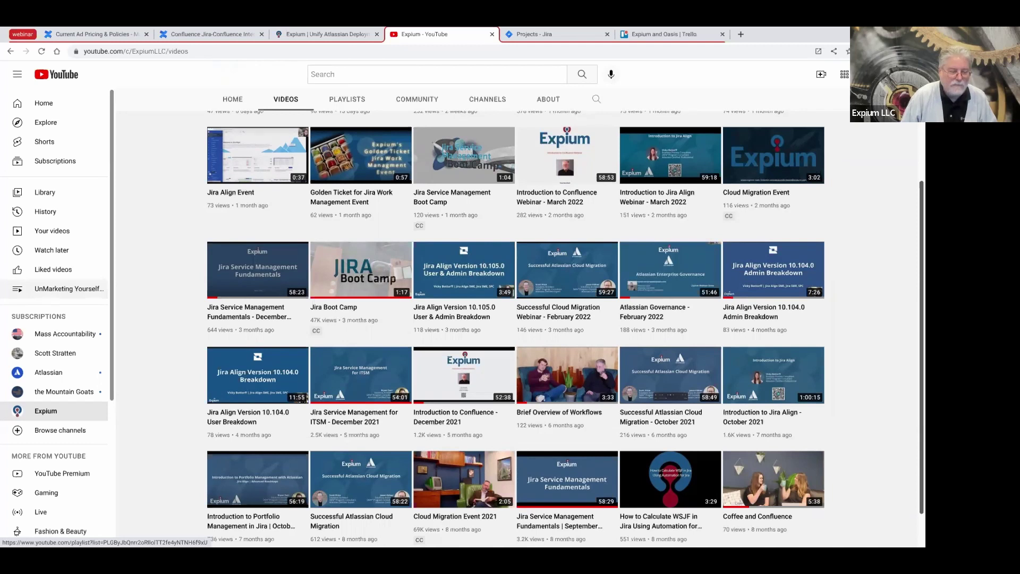
pyautogui.click(316, 34)
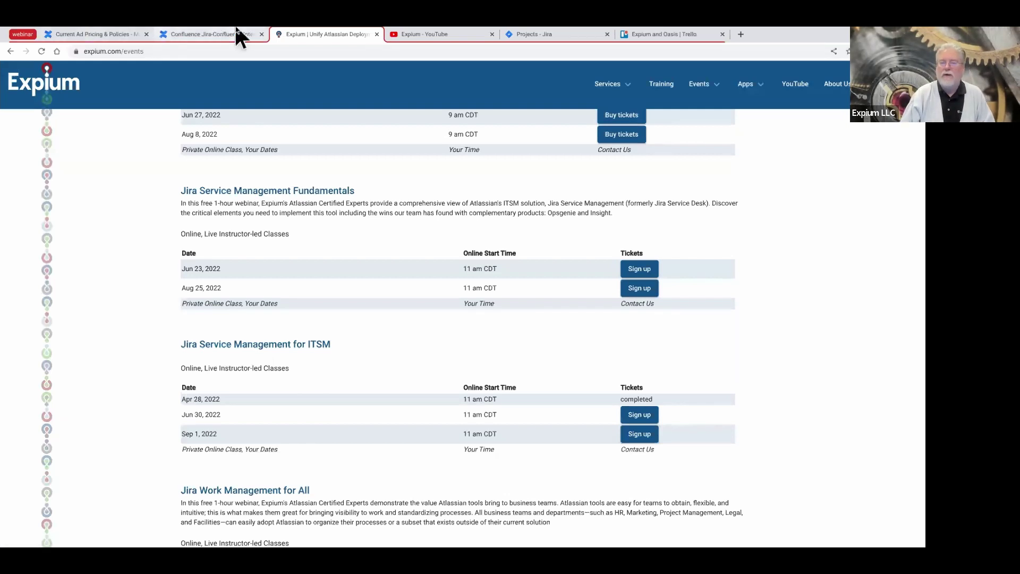
pyautogui.click(215, 34)
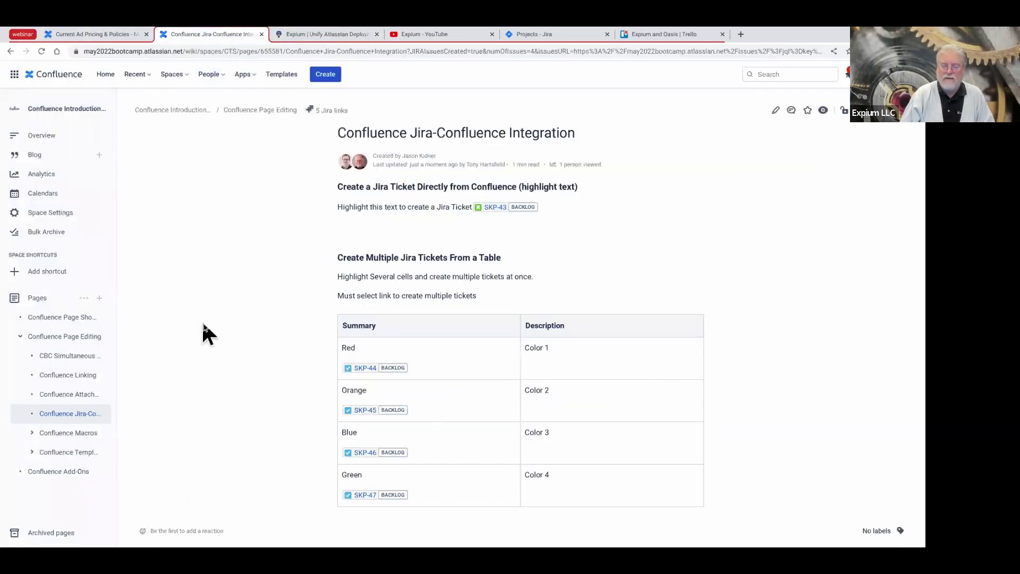
pyautogui.click(99, 35)
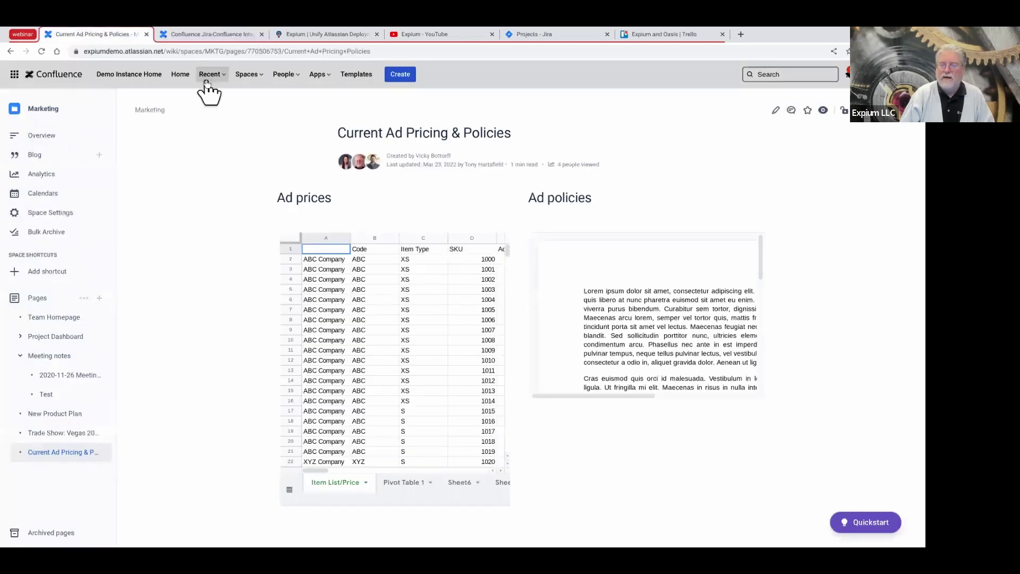
pyautogui.click(248, 77)
pyautogui.click(263, 114)
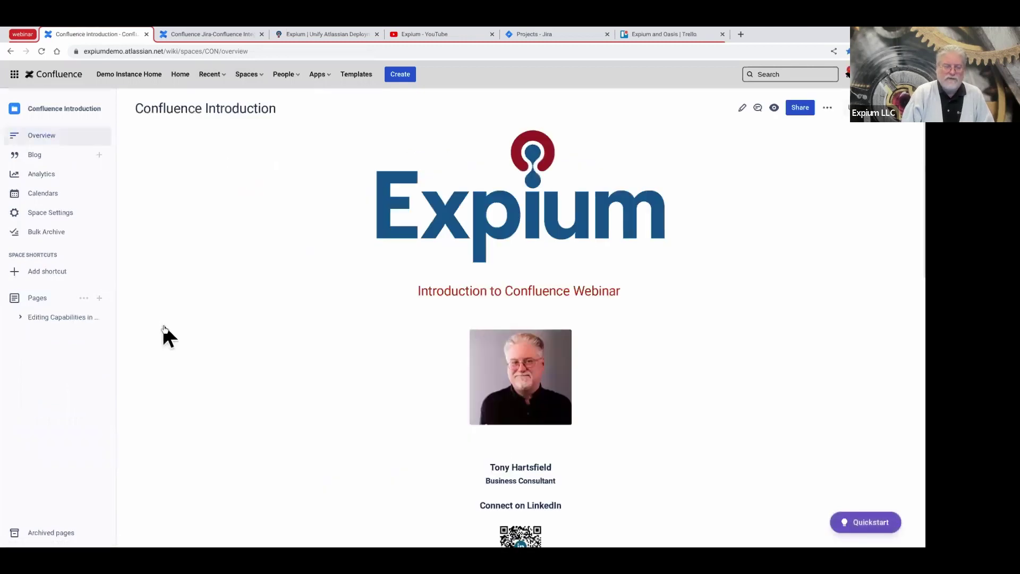